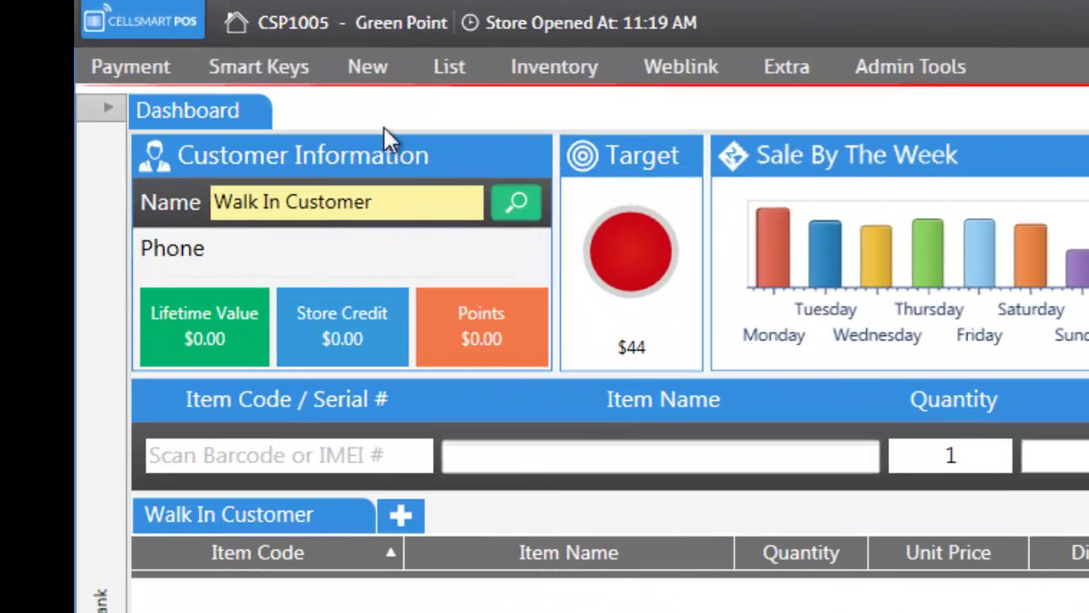
- Start a new repair ticket and select the customer found by a name search
{"action": "left_click", "coordinate": [369, 72]}
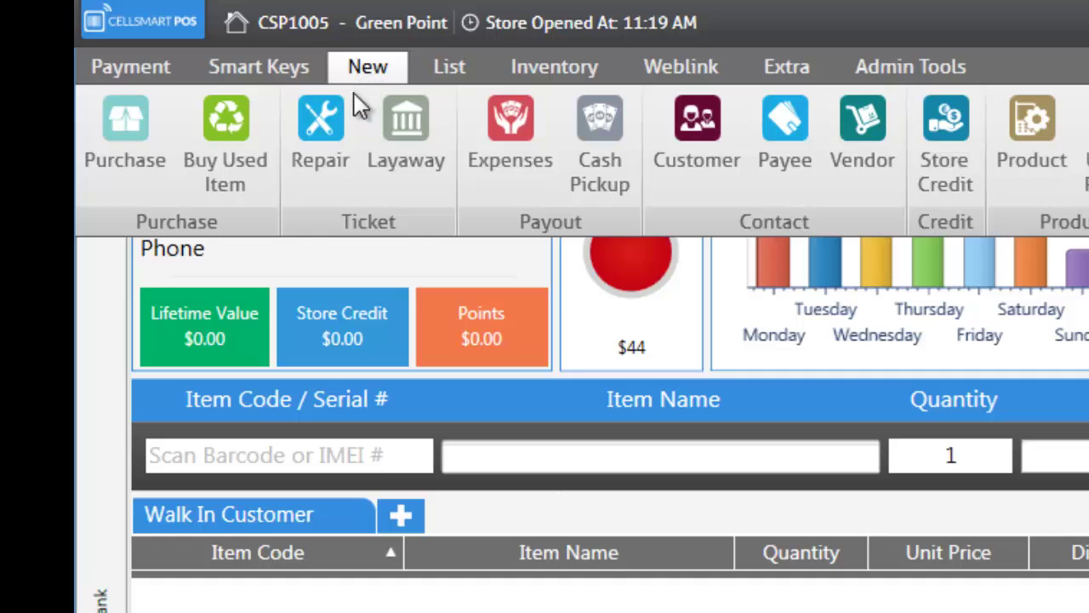
{"action": "left_click", "coordinate": [328, 134]}
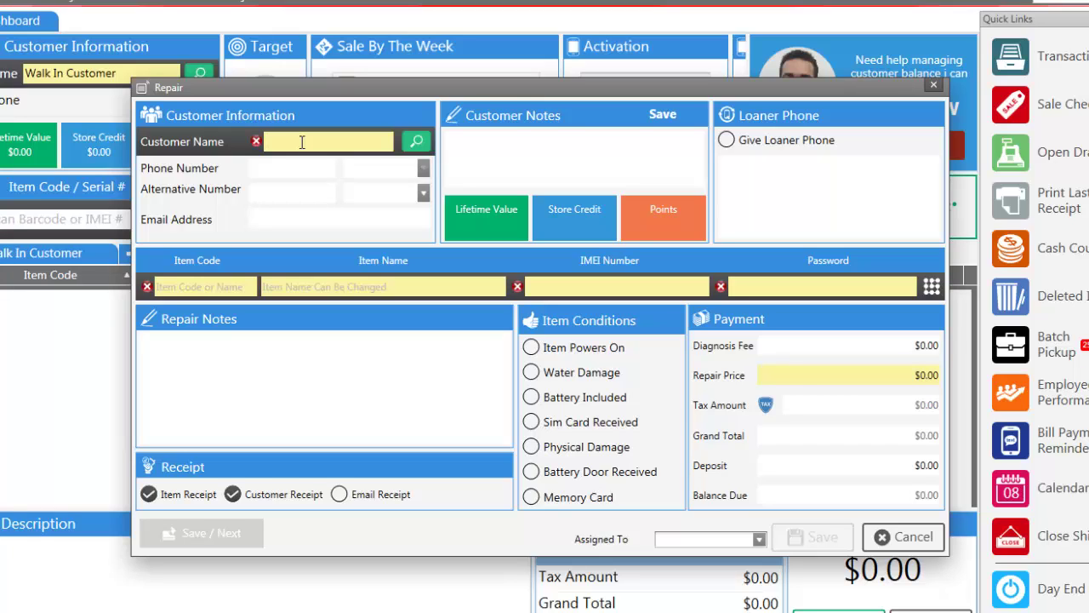
{"action": "type", "text": "Dari"}
{"action": "key", "text": "Return"}
{"action": "double_click", "coordinate": [328, 230]}
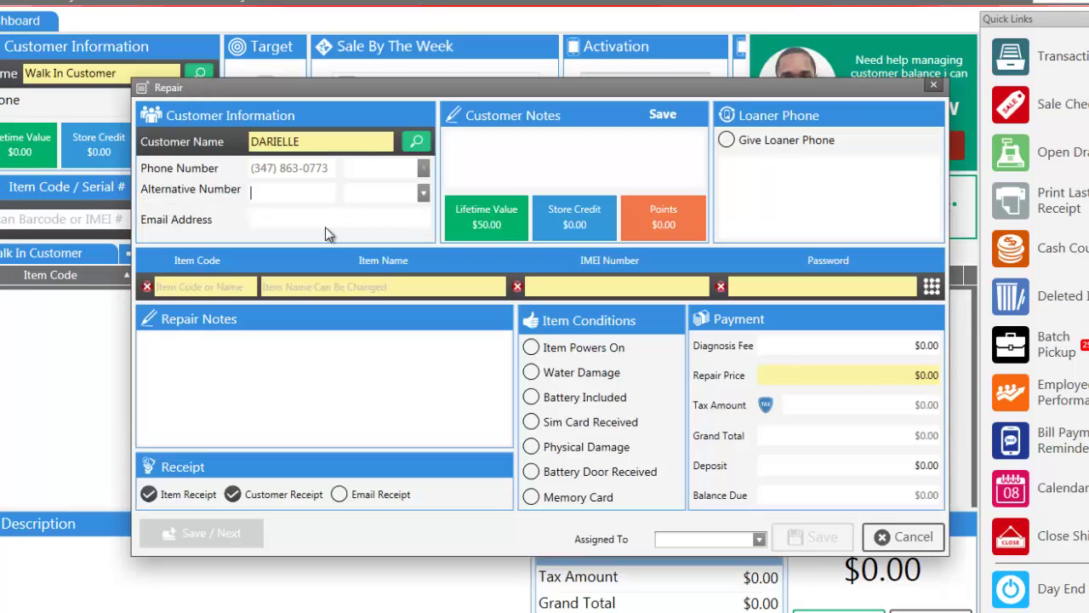
- Add the item Iphone 6 with its IMEI number and device passcode
{"action": "left_click", "coordinate": [236, 286]}
{"action": "type", "text": "Iphone 6"}
{"action": "key", "text": "Return"}
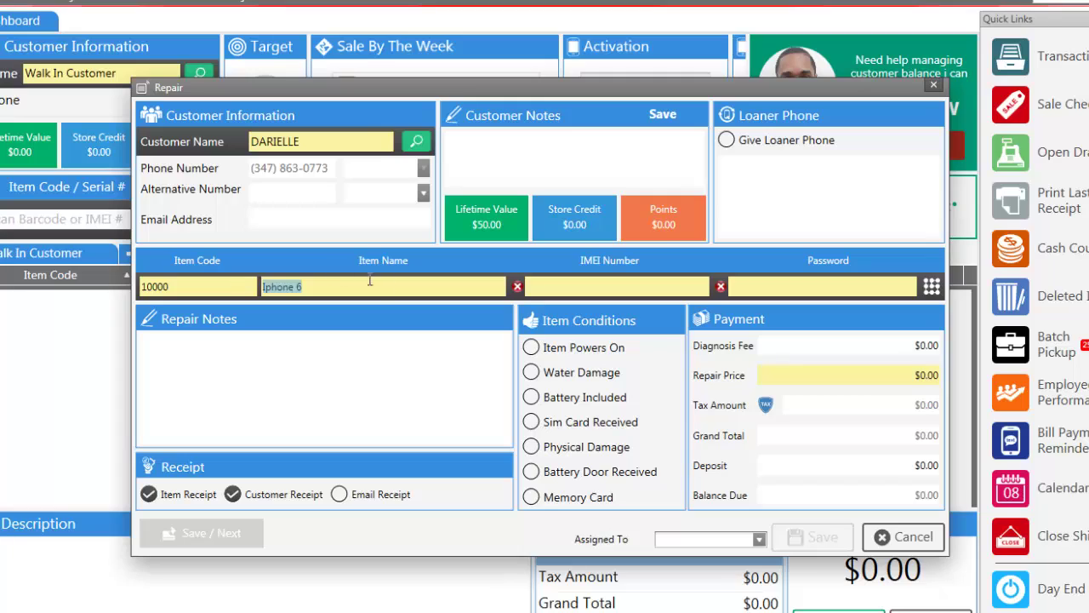
{"action": "left_click", "coordinate": [562, 287]}
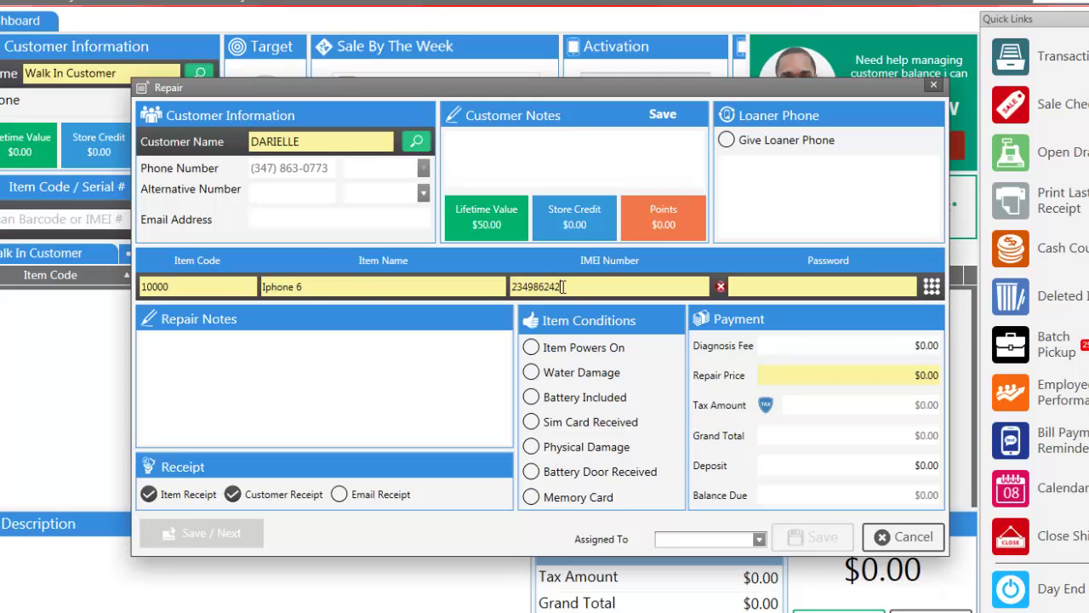
{"action": "left_click", "coordinate": [748, 285]}
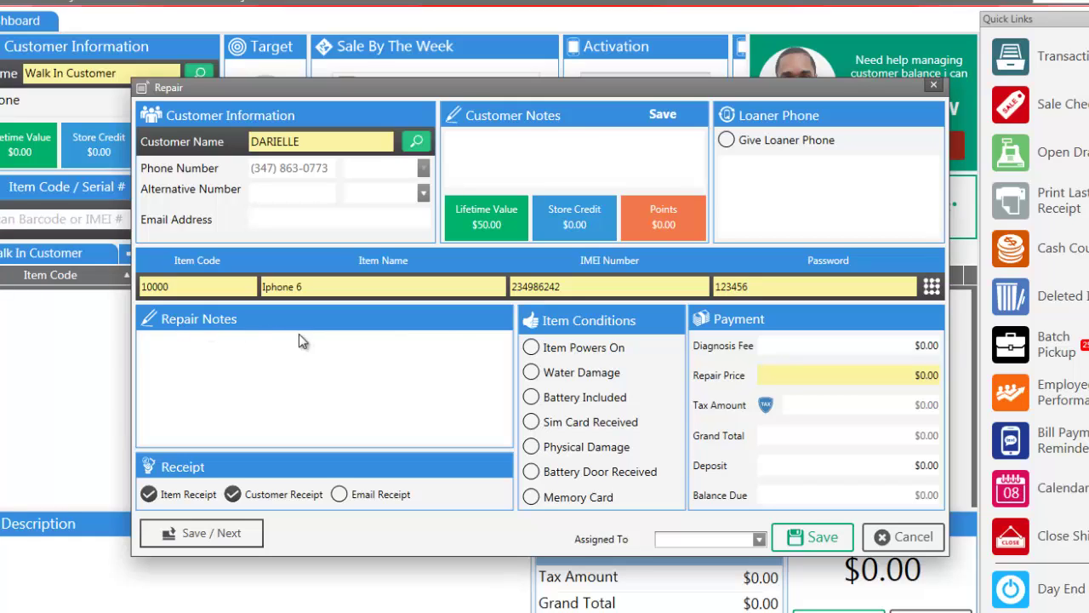
- Note 'Screen not turning on' and tick Item Powers On and Water Damage
{"action": "left_click", "coordinate": [271, 339]}
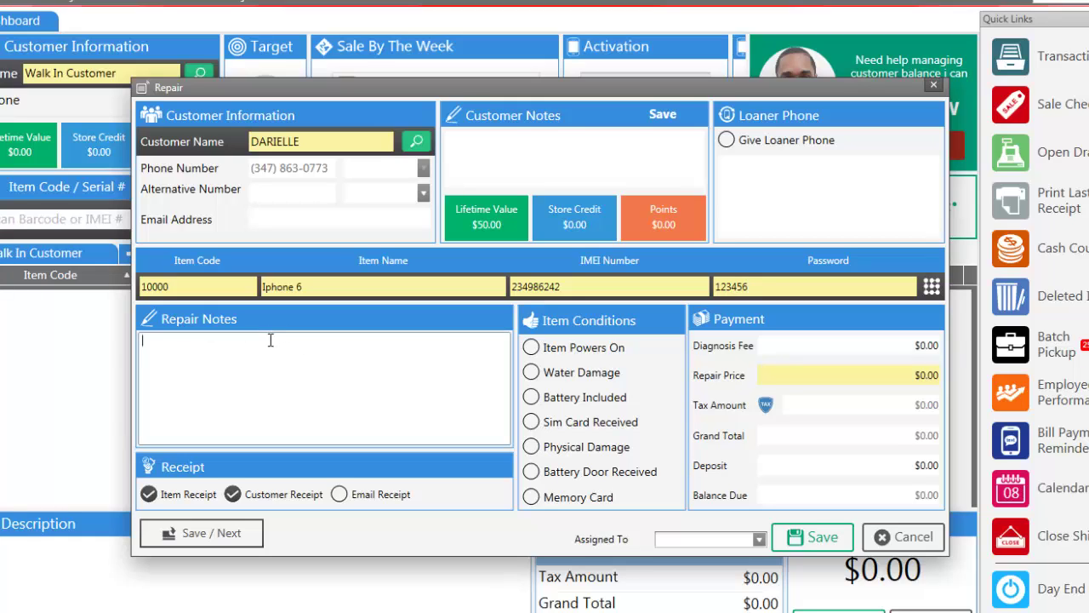
{"action": "type", "text": "Screen not turning on"}
{"action": "left_click", "coordinate": [530, 347]}
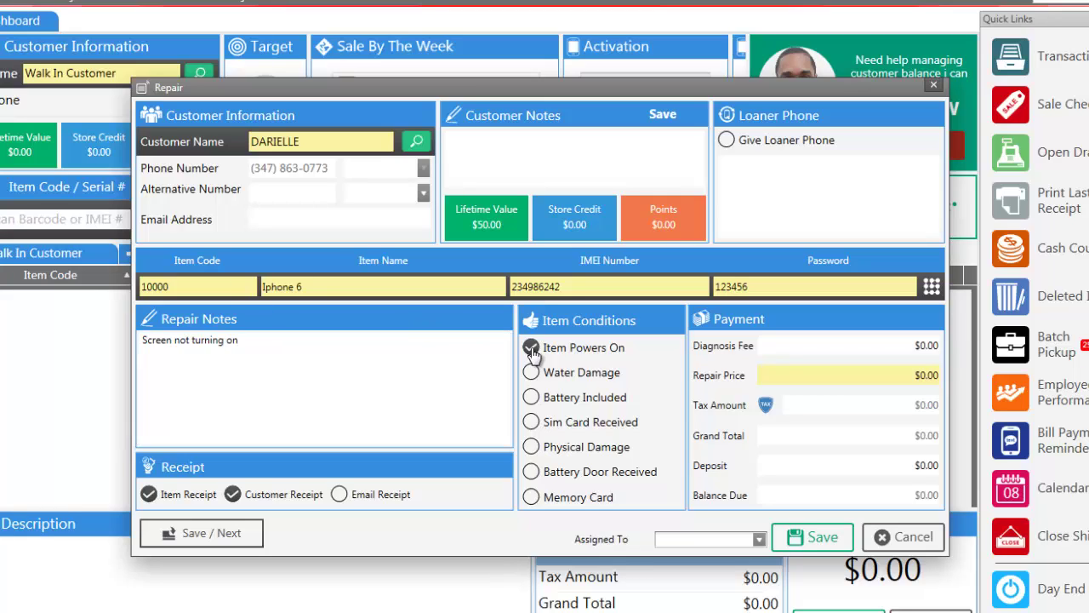
{"action": "left_click", "coordinate": [530, 371]}
- Enter a $10 diagnosis fee, $100 repair price and $50 deposit
{"action": "type", "text": "1"}
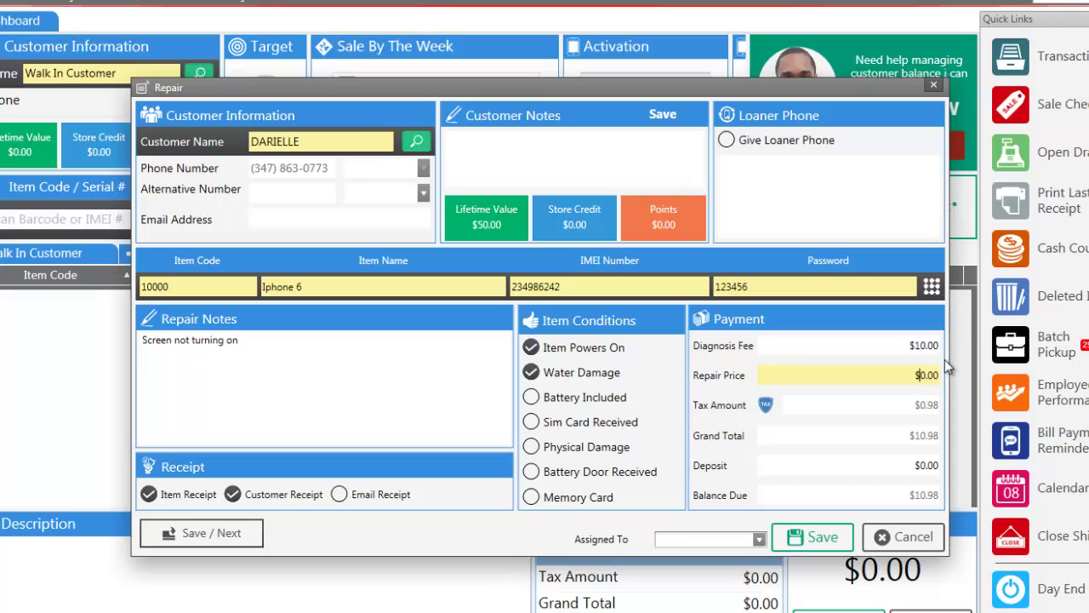
{"action": "type", "text": "10"}
{"action": "left_click", "coordinate": [766, 405]}
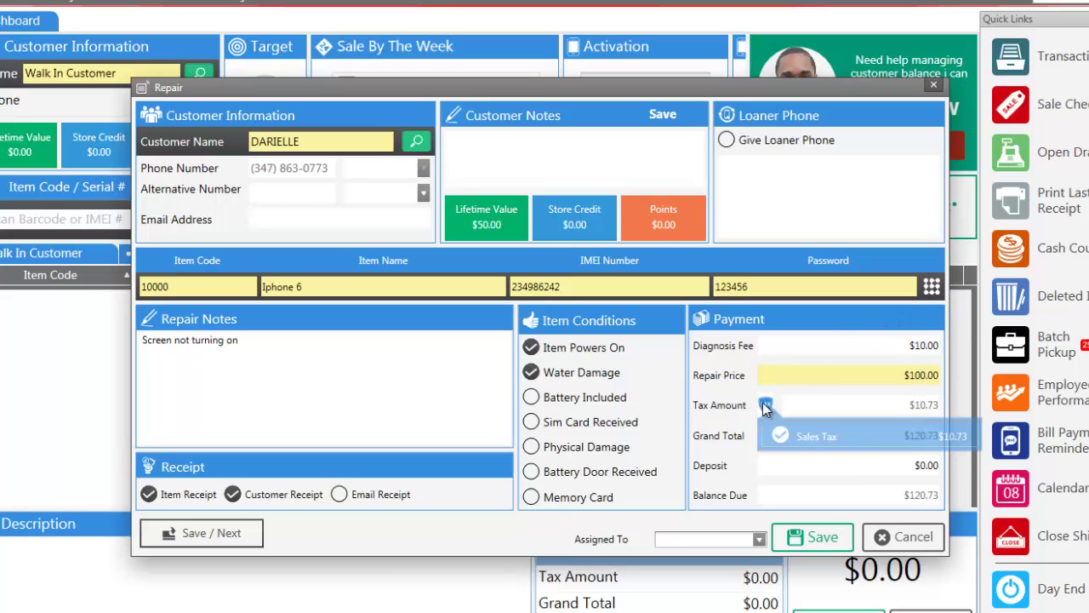
{"action": "left_click", "coordinate": [693, 405]}
{"action": "left_click", "coordinate": [919, 464]}
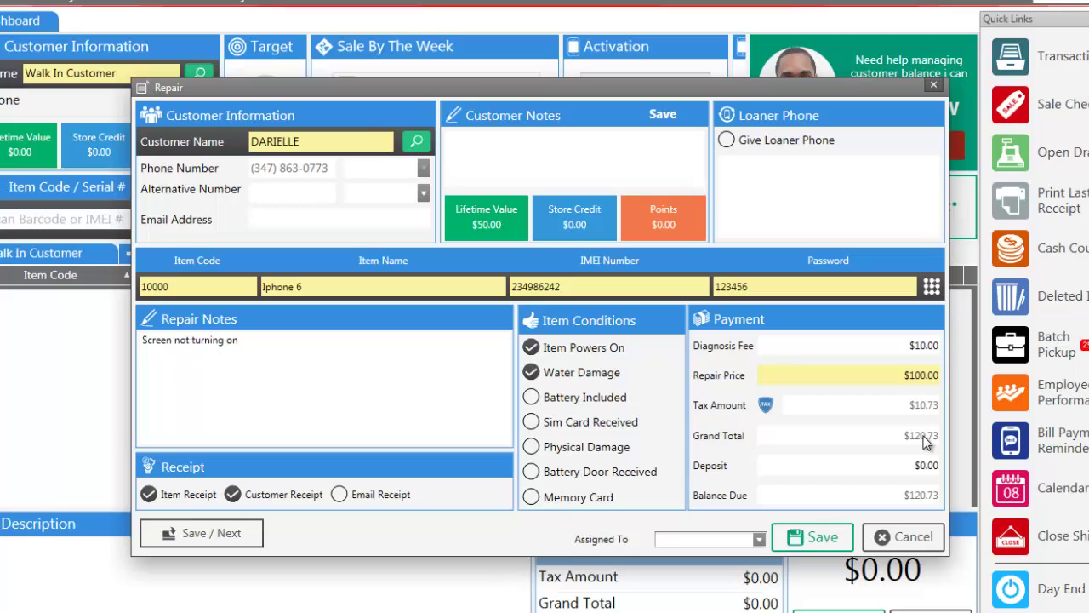
{"action": "type", "text": "5"}
- Save the ticket, sign in with the user password, and take the $50.00 deposit in cash
{"action": "left_click", "coordinate": [807, 532]}
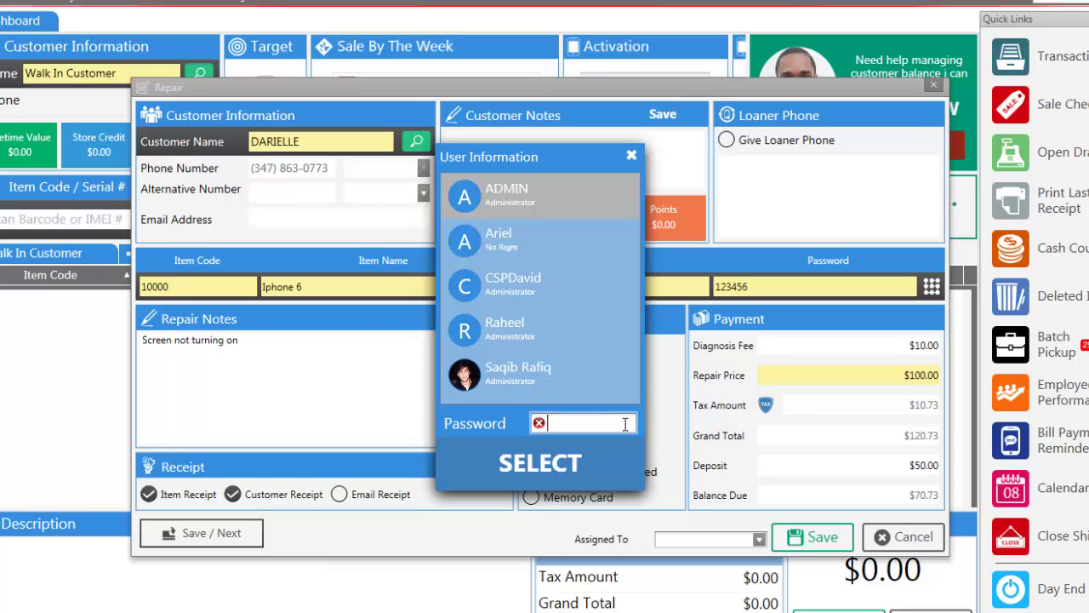
{"action": "key", "text": "Return"}
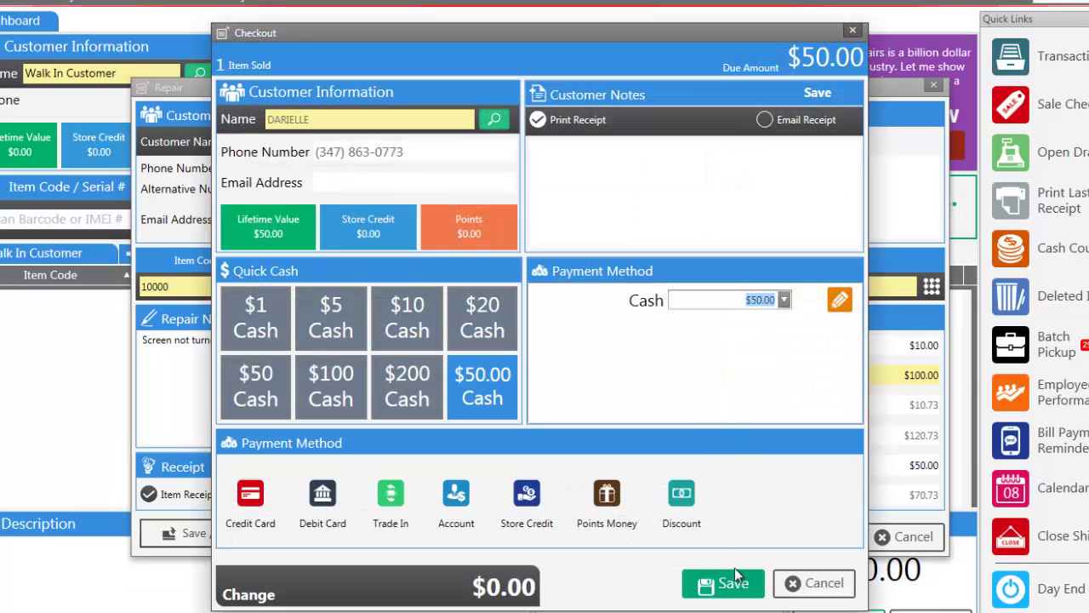
{"action": "left_click", "coordinate": [732, 569]}
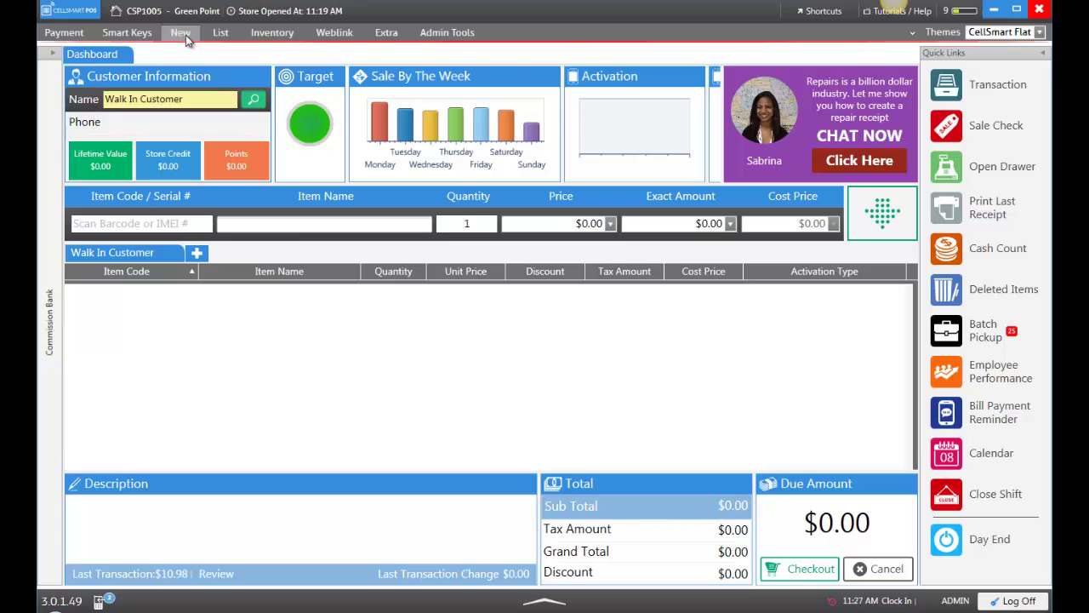
- Start another repair ticket and select the customer found by a name search
{"action": "left_click", "coordinate": [182, 34]}
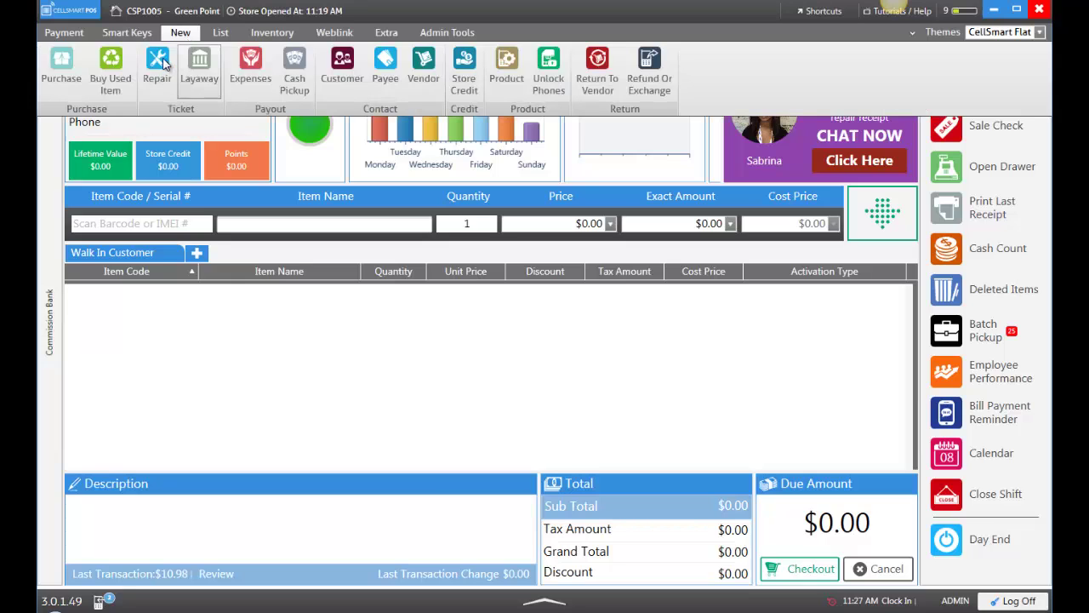
{"action": "left_click", "coordinate": [161, 63]}
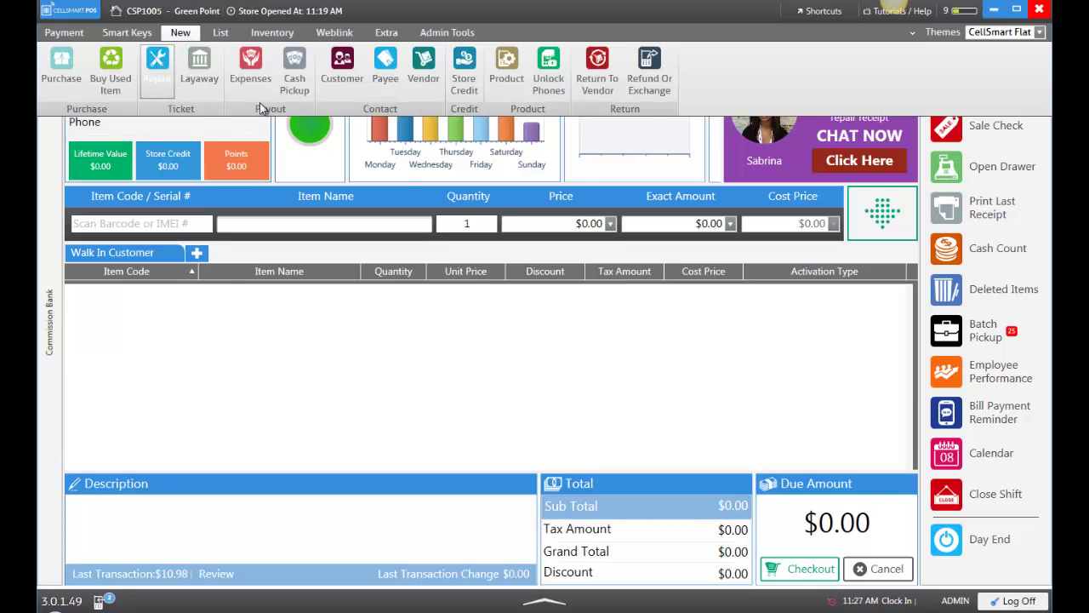
{"action": "type", "text": "Arie"}
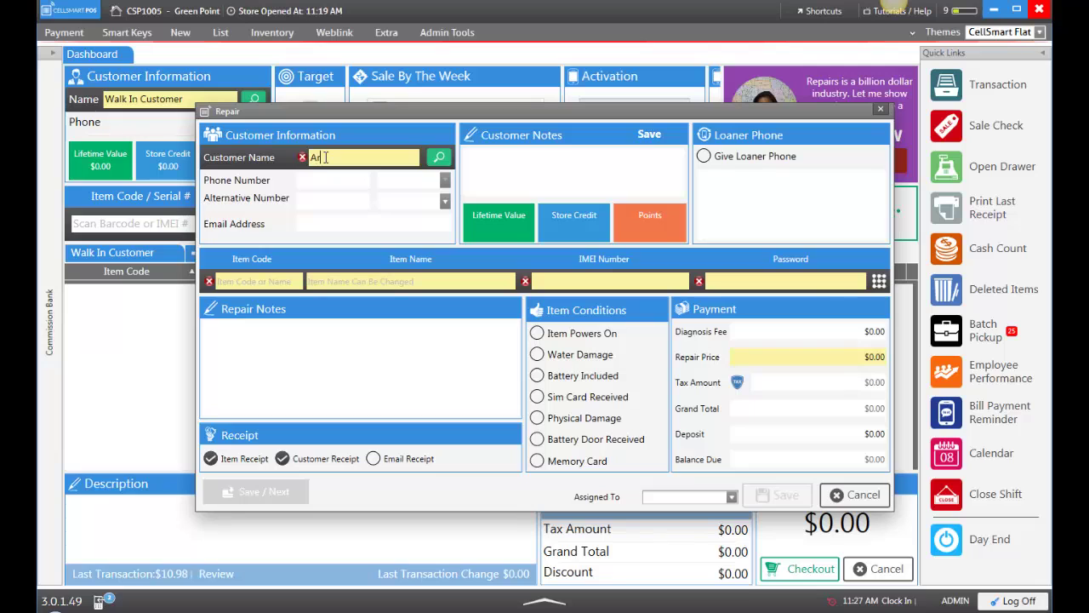
{"action": "type", "text": "l"}
{"action": "key", "text": "Return"}
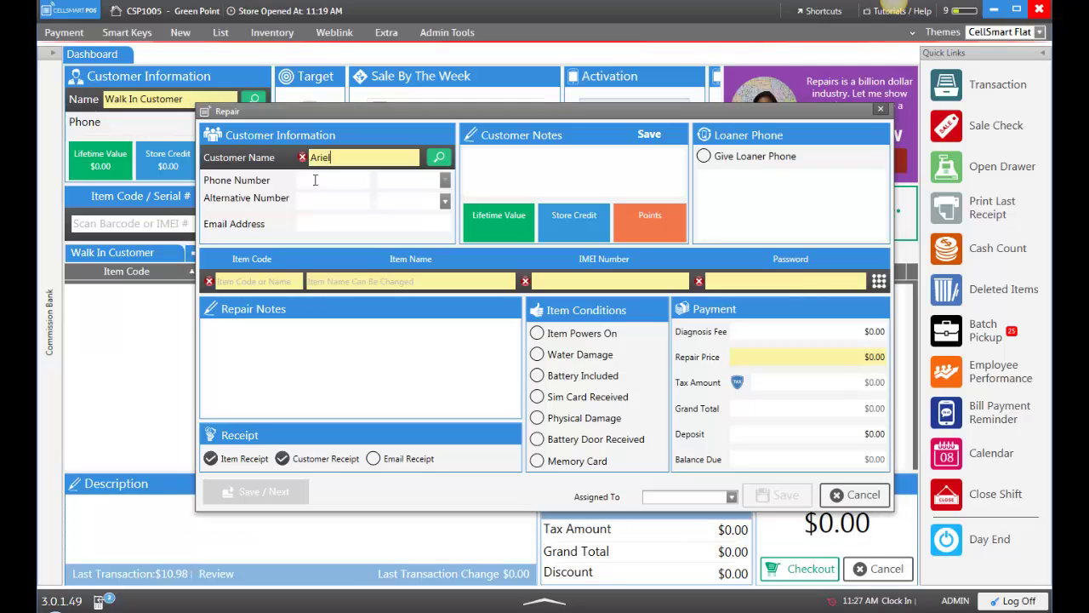
{"action": "double_click", "coordinate": [370, 240]}
- Create the missing Samsung s5 product in category Repair and save it
{"action": "left_click", "coordinate": [278, 282]}
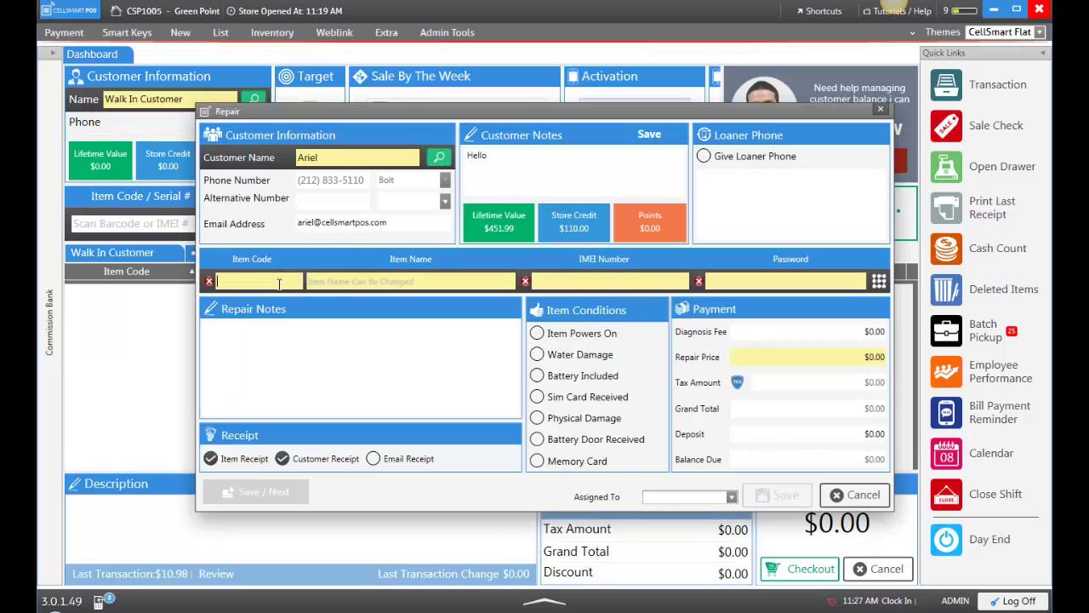
{"action": "type", "text": "Samsung s5"}
{"action": "key", "text": "Return"}
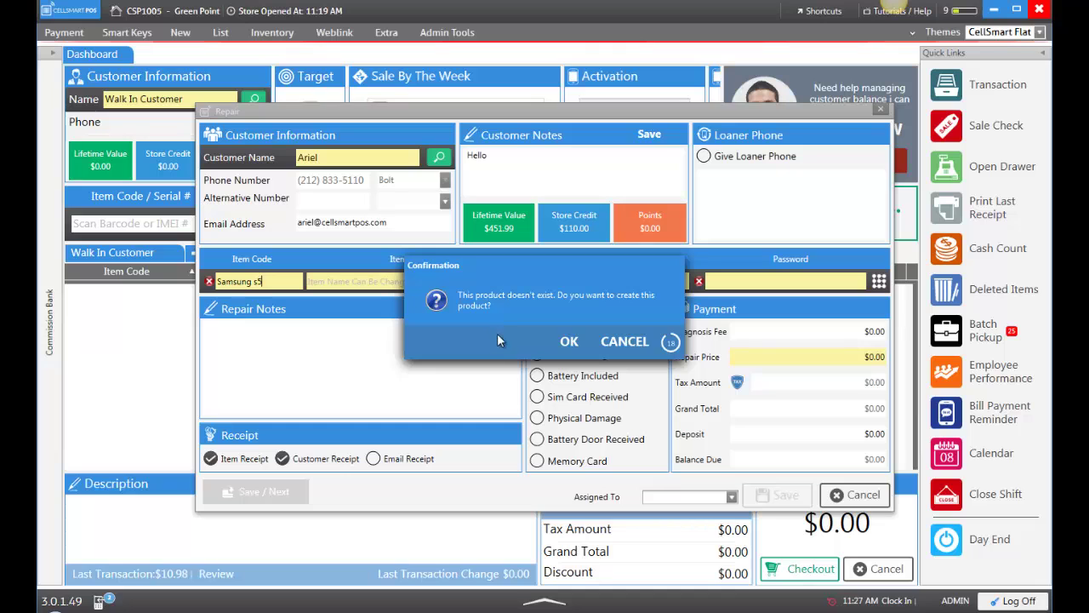
{"action": "left_click", "coordinate": [570, 341]}
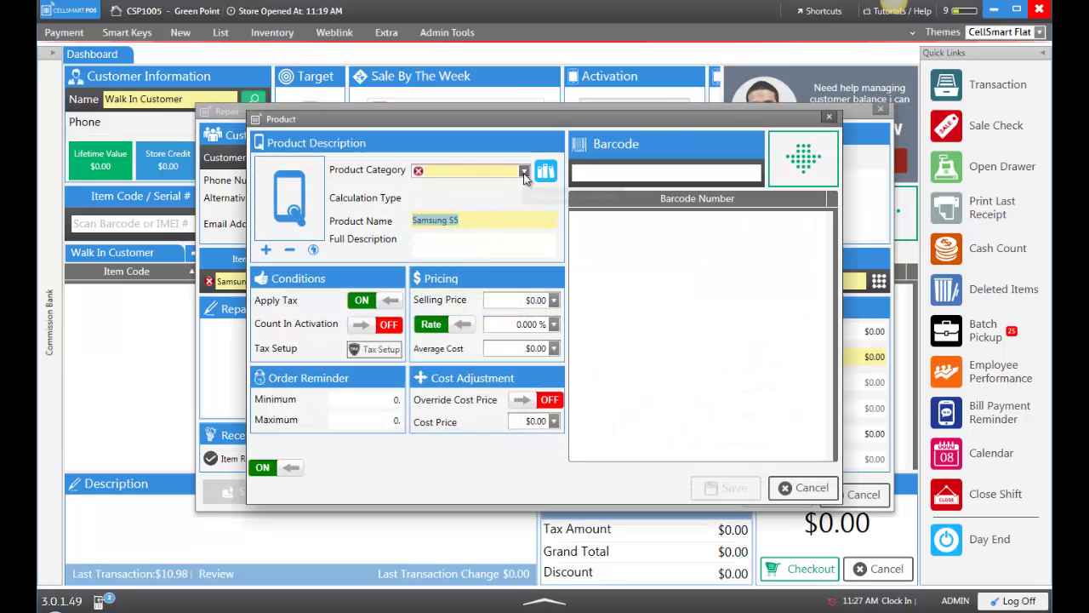
{"action": "left_click", "coordinate": [524, 172]}
{"action": "left_click", "coordinate": [499, 198]}
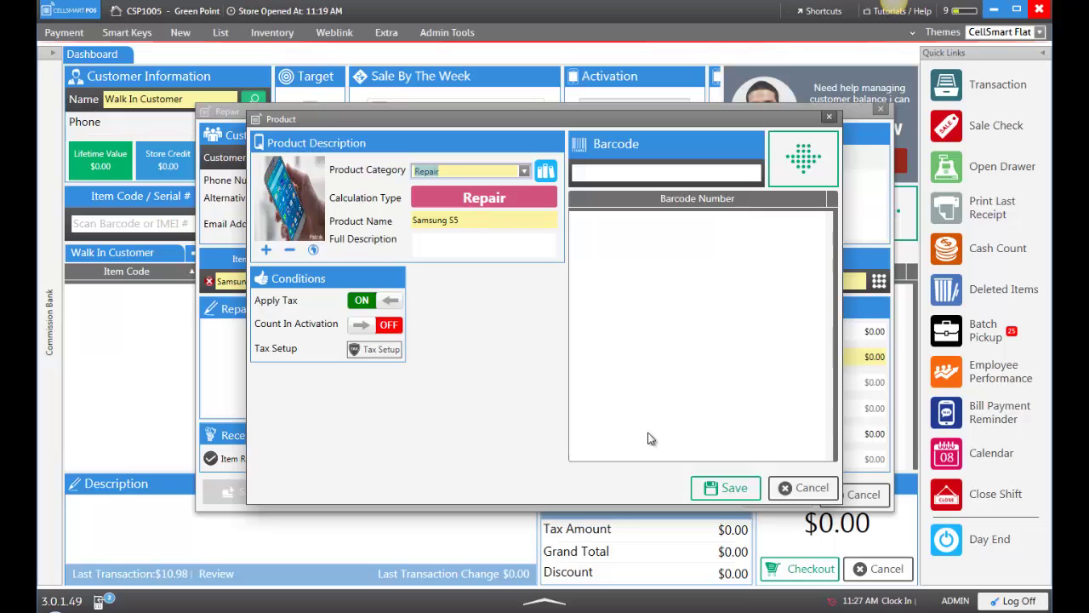
{"action": "left_click", "coordinate": [721, 489]}
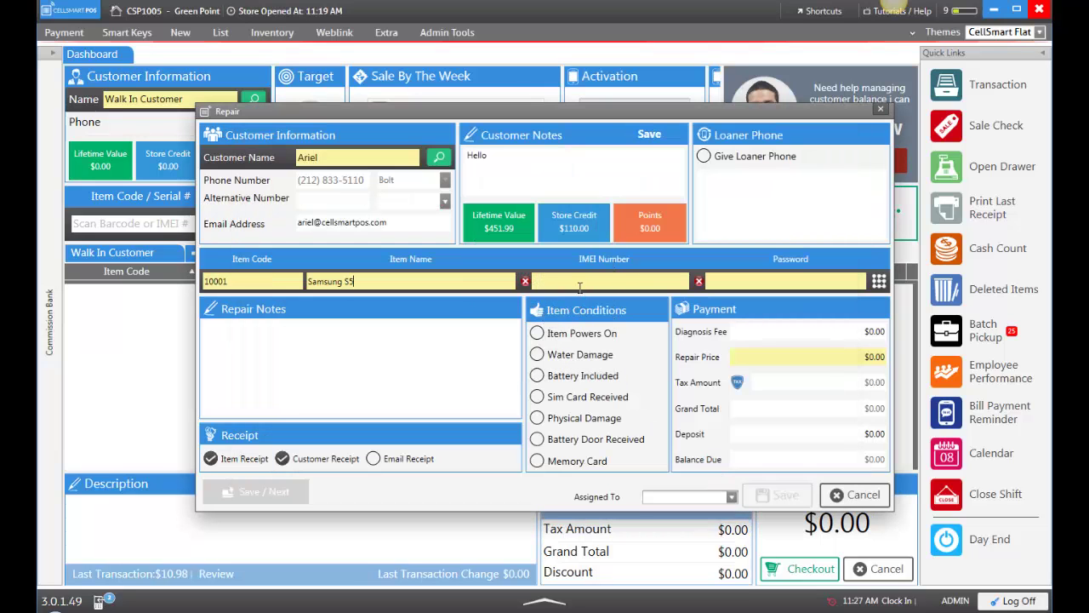
- Enter the Samsung S5's IMEI, no password, and its unlock pattern
{"action": "left_click", "coordinate": [574, 281]}
{"action": "type", "text": "23423487623846"}
{"action": "left_click", "coordinate": [718, 282]}
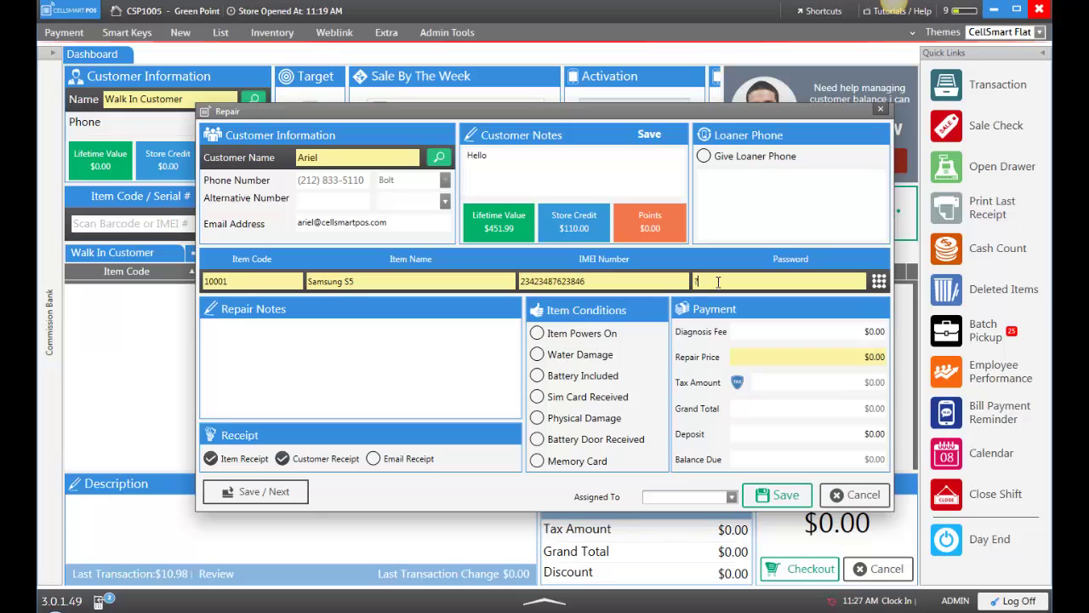
{"action": "type", "text": "None"}
{"action": "left_click", "coordinate": [879, 281]}
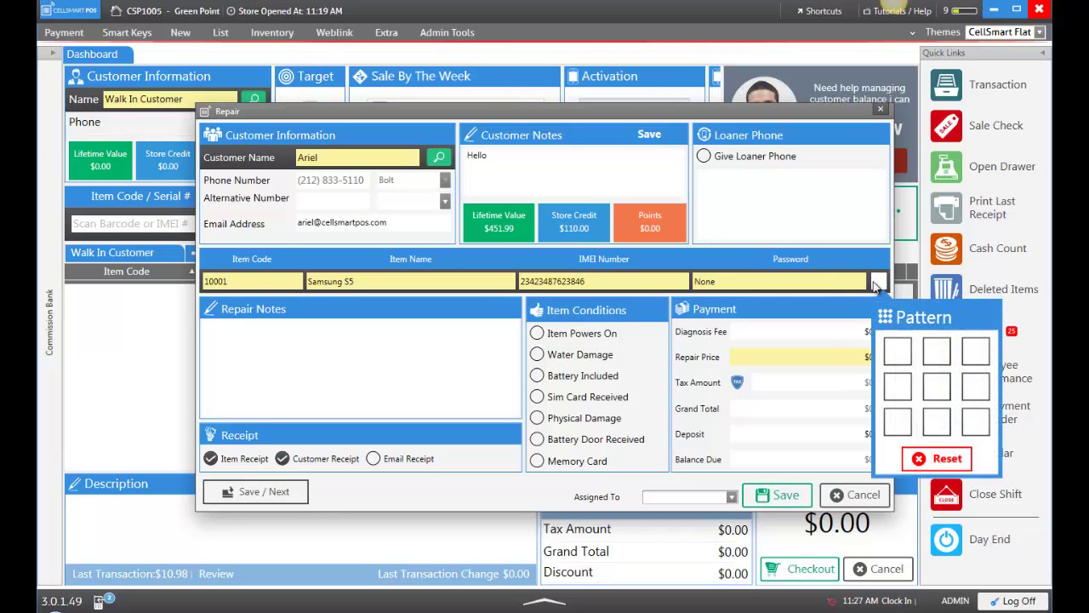
{"action": "left_click", "coordinate": [897, 353]}
{"action": "left_click", "coordinate": [900, 390]}
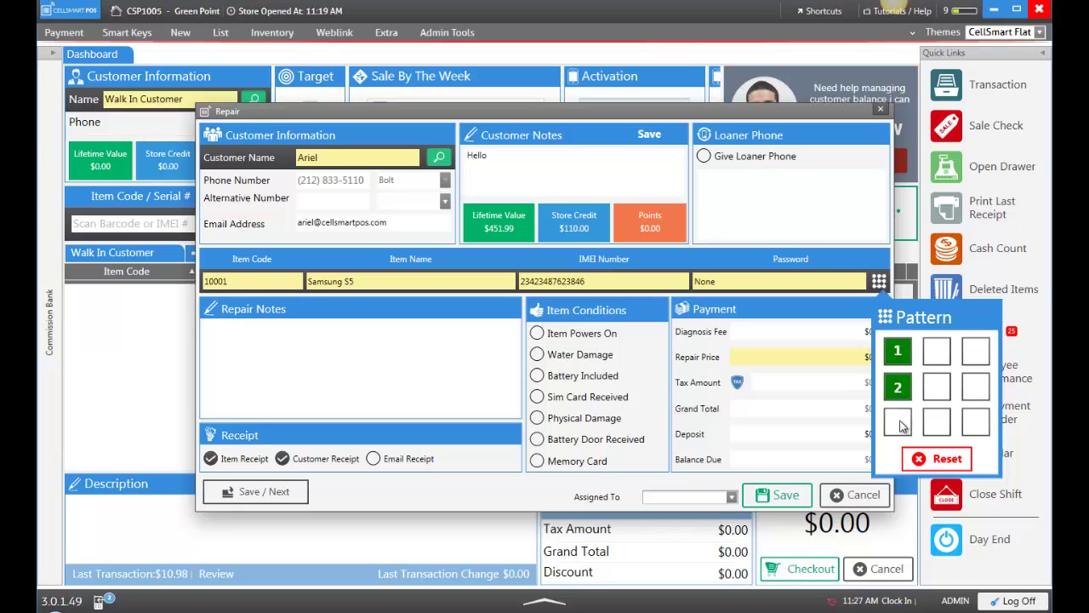
{"action": "left_click", "coordinate": [900, 424]}
{"action": "left_click", "coordinate": [944, 383]}
{"action": "left_click", "coordinate": [974, 352]}
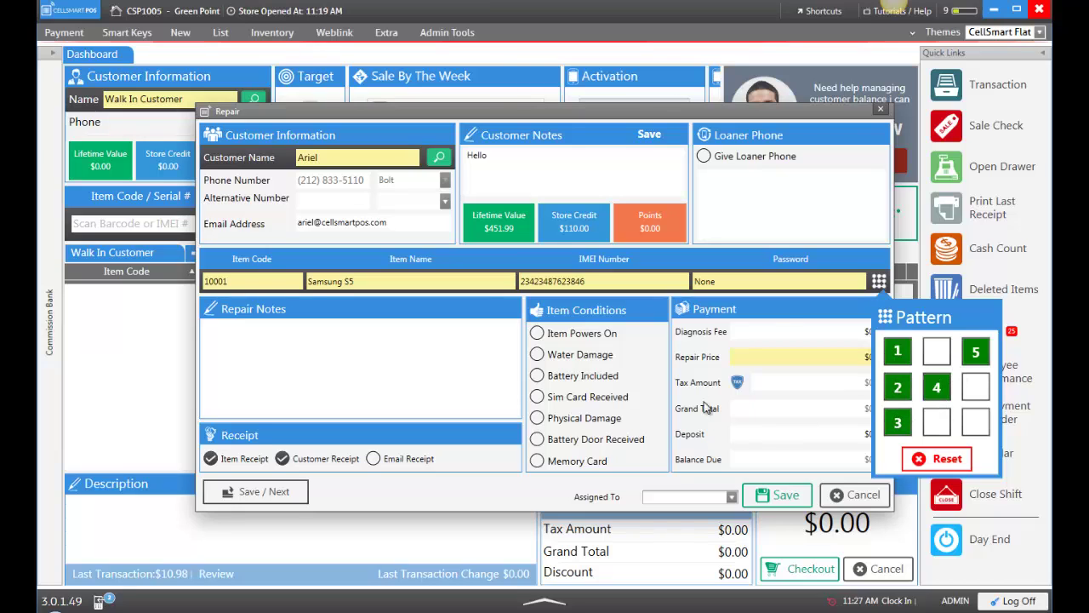
{"action": "left_click", "coordinate": [770, 311]}
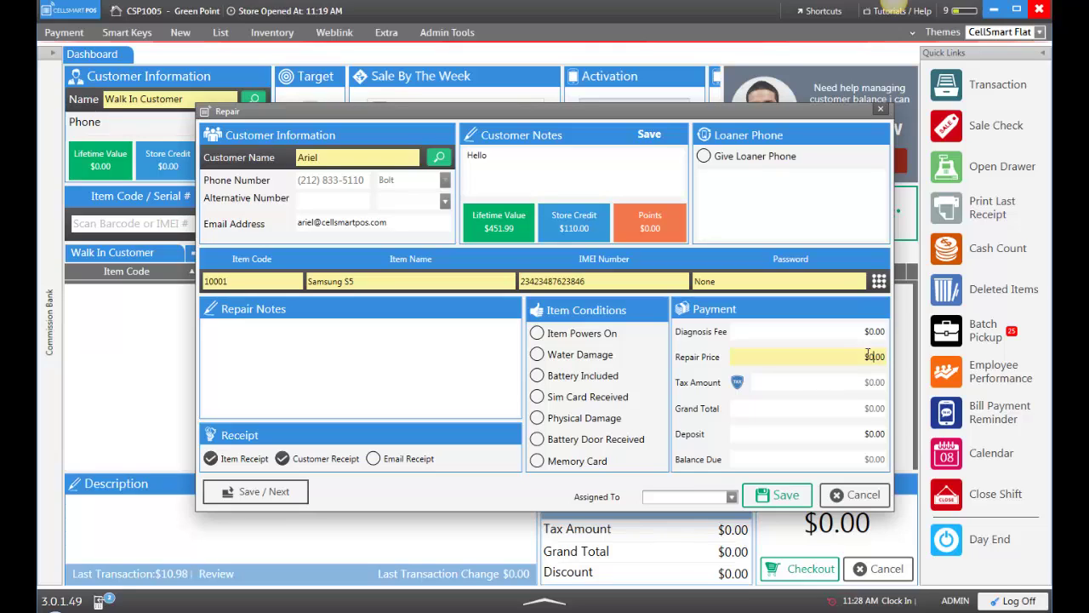
- Set repair price $50 and deposit $50, with sales tax turned off
{"action": "type", "text": "5"}
{"action": "type", "text": "5"}
{"action": "left_click", "coordinate": [738, 383]}
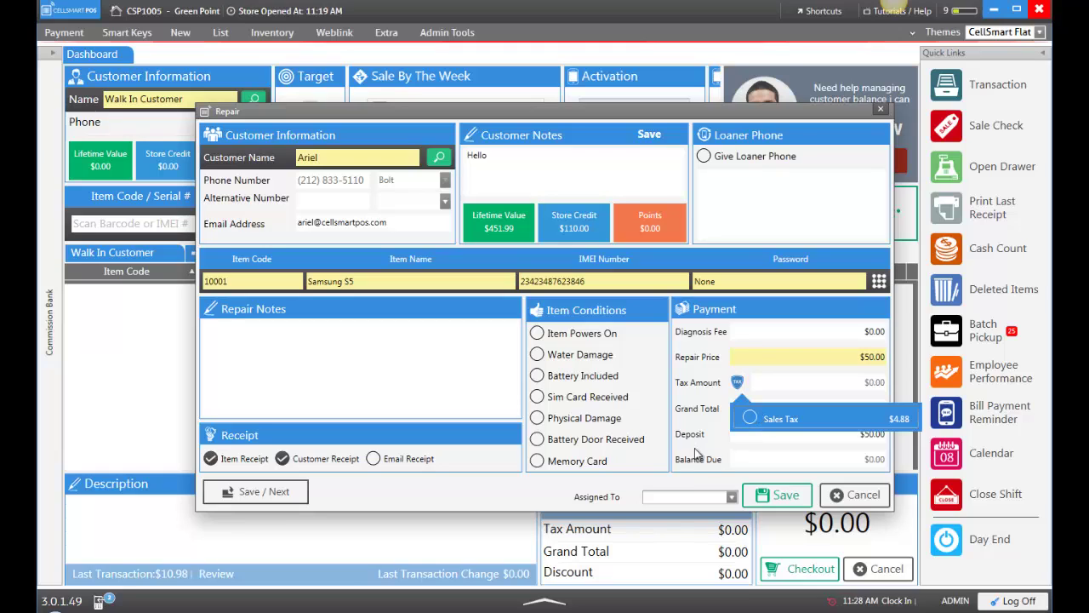
{"action": "left_click", "coordinate": [678, 415]}
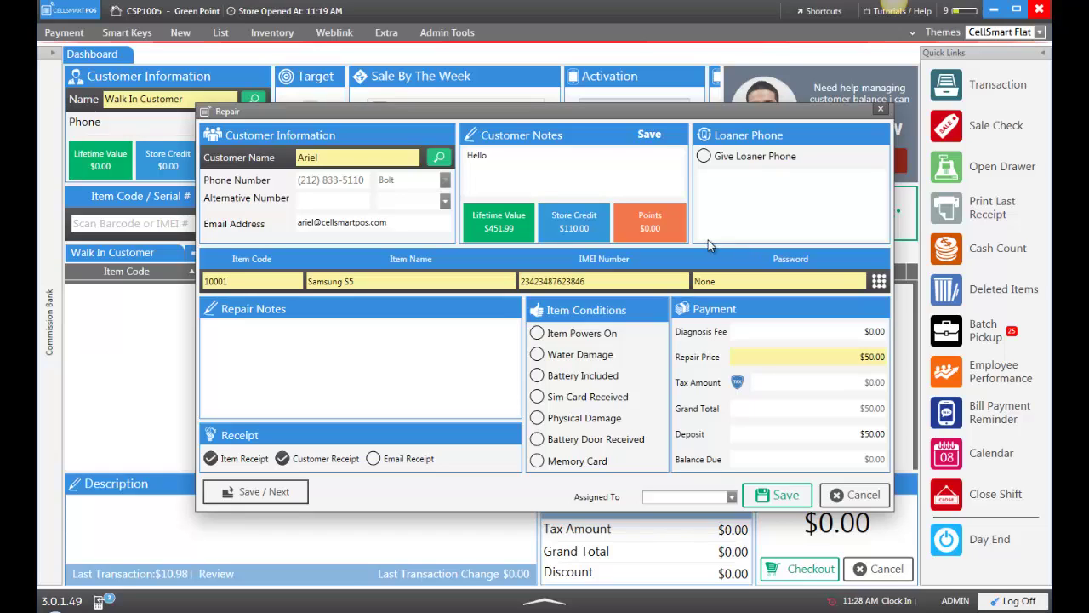
- Give a Samsung s4 loaner phone with its IMEI number
{"action": "left_click", "coordinate": [704, 160]}
{"action": "type", "text": "232349862386234"}
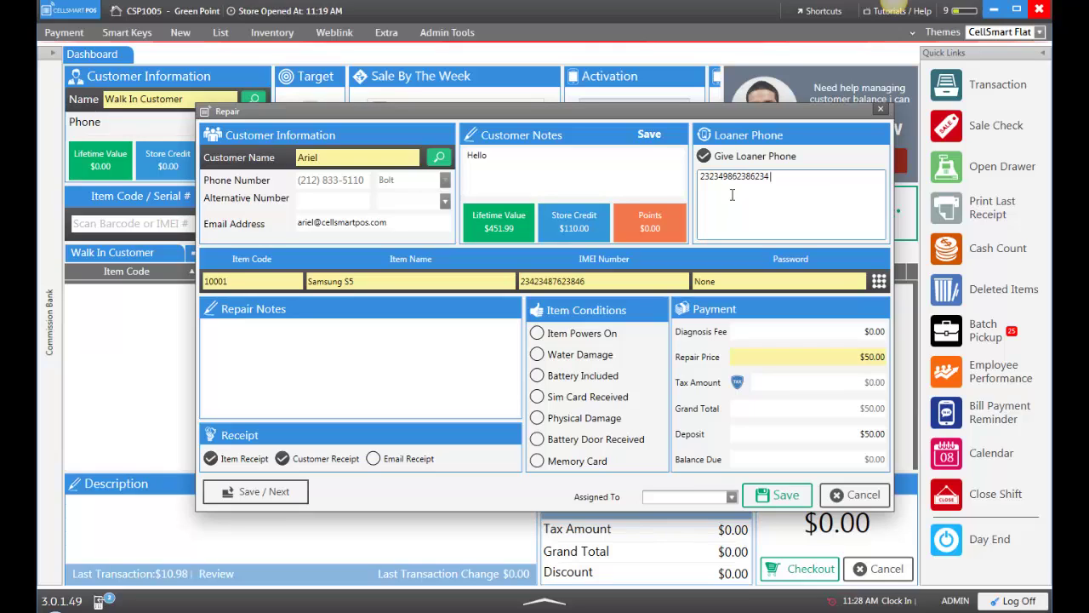
{"action": "type", "text": "Samsung s4"}
- Save the Samsung S5 ticket, sign in, and pay the $50 deposit by credit card
{"action": "left_click", "coordinate": [771, 496]}
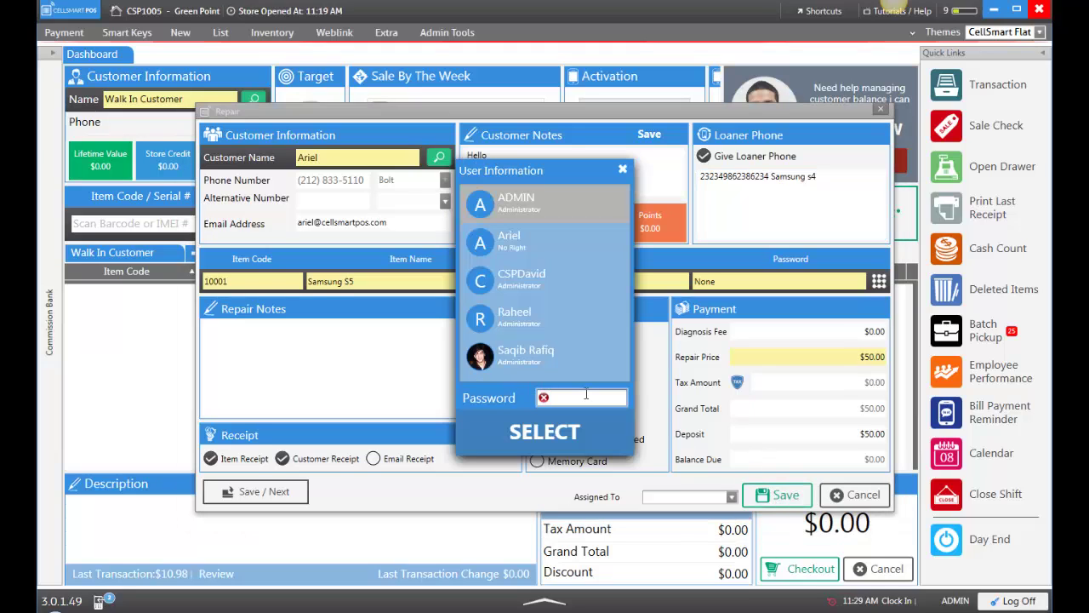
{"action": "key", "text": "Return"}
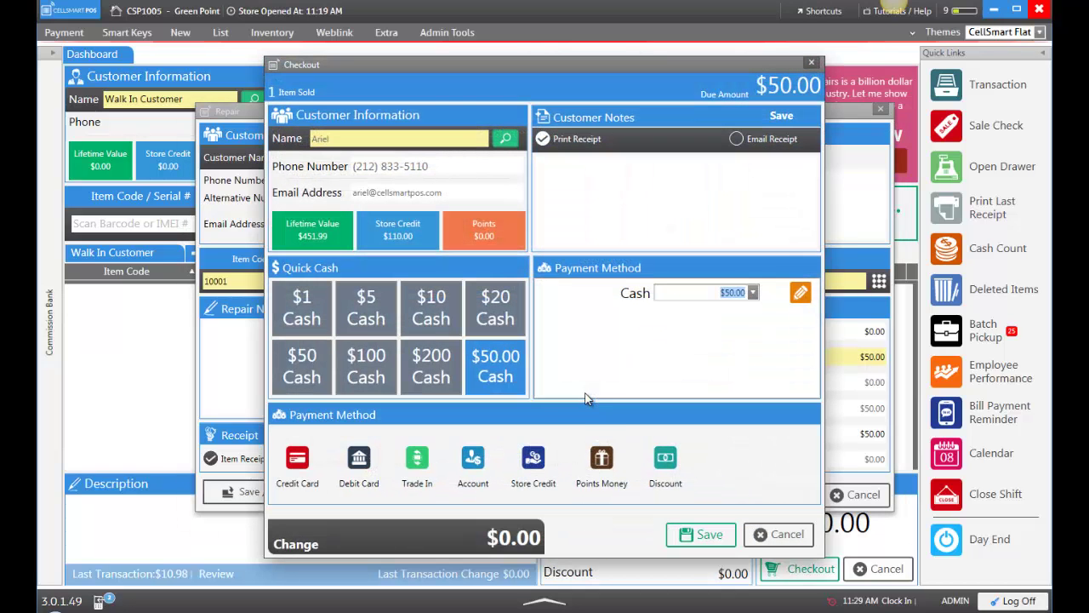
{"action": "left_click", "coordinate": [314, 465]}
{"action": "left_click", "coordinate": [731, 321]}
{"action": "type", "text": "50"}
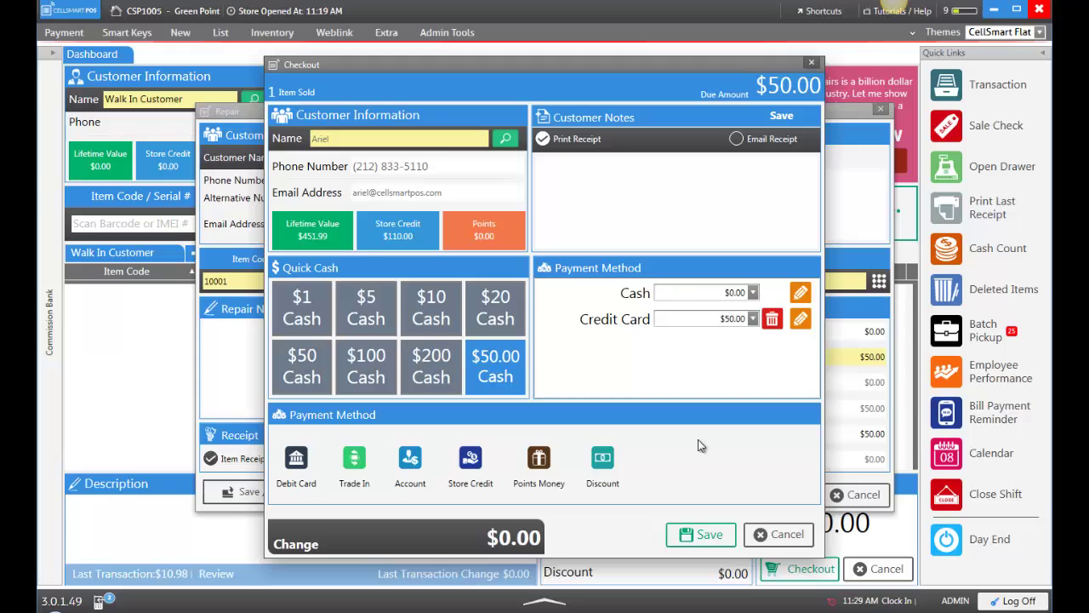
{"action": "left_click", "coordinate": [702, 535]}
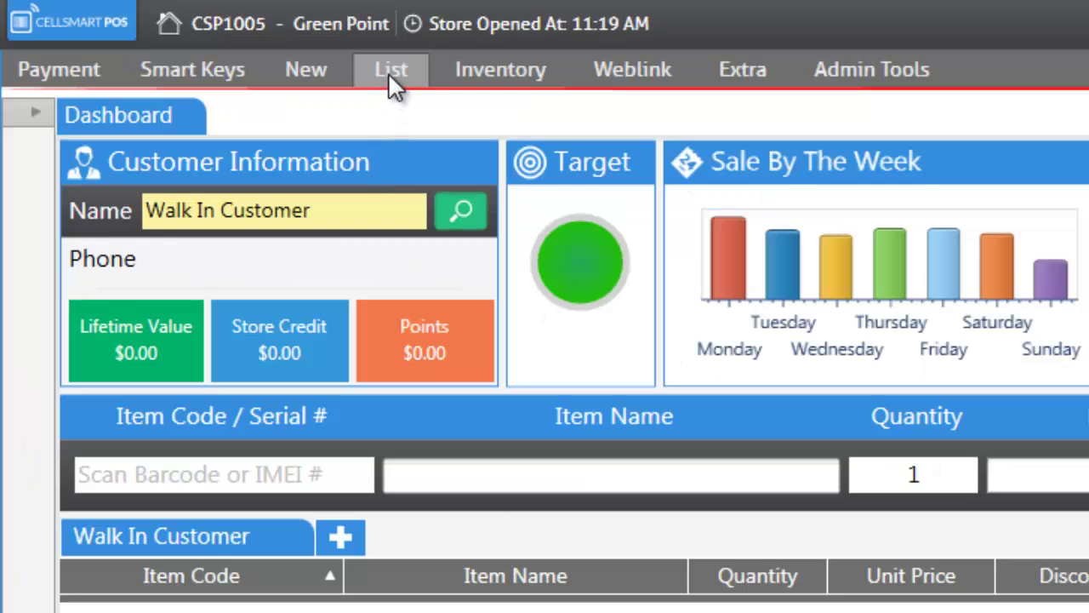
- Open the Repairs list and bring up repair 901 in Repair Review
{"action": "left_click", "coordinate": [389, 73]}
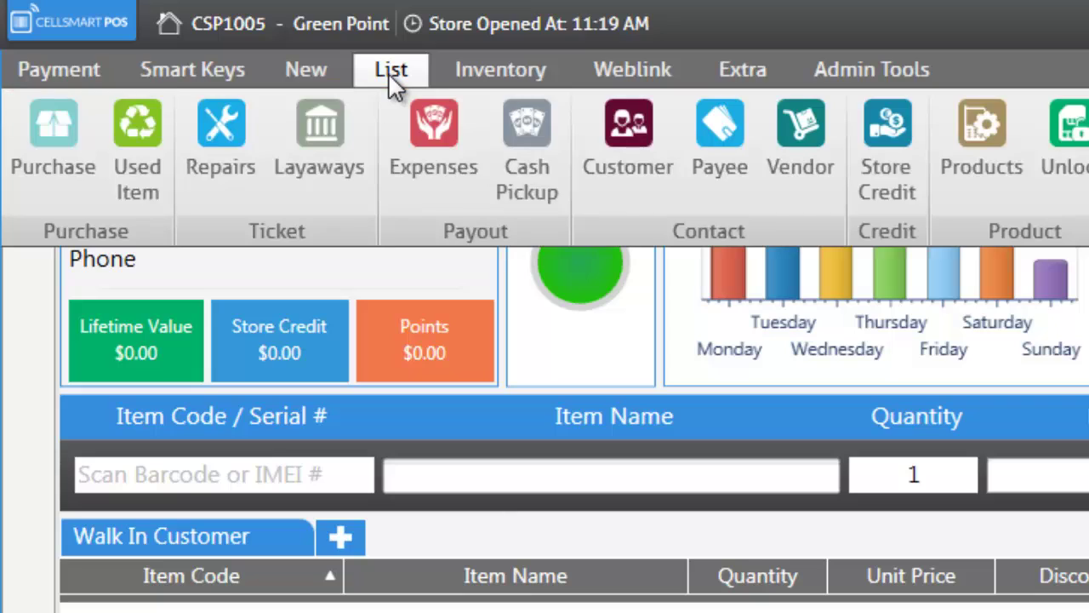
{"action": "left_click", "coordinate": [239, 144]}
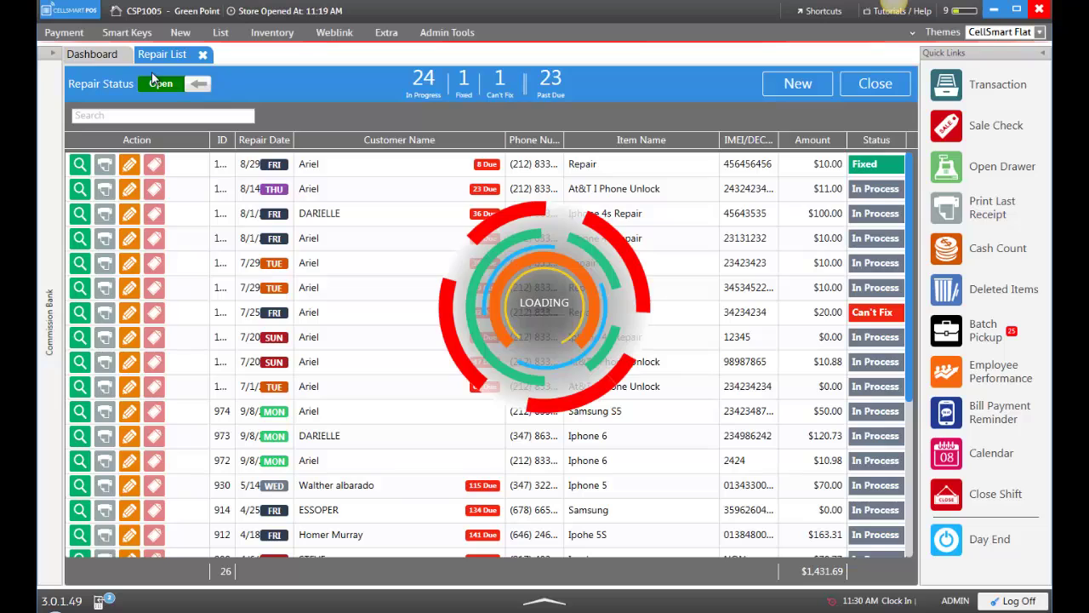
{"action": "scroll", "coordinate": [297, 196], "scroll_direction": "down", "scroll_amount": 2}
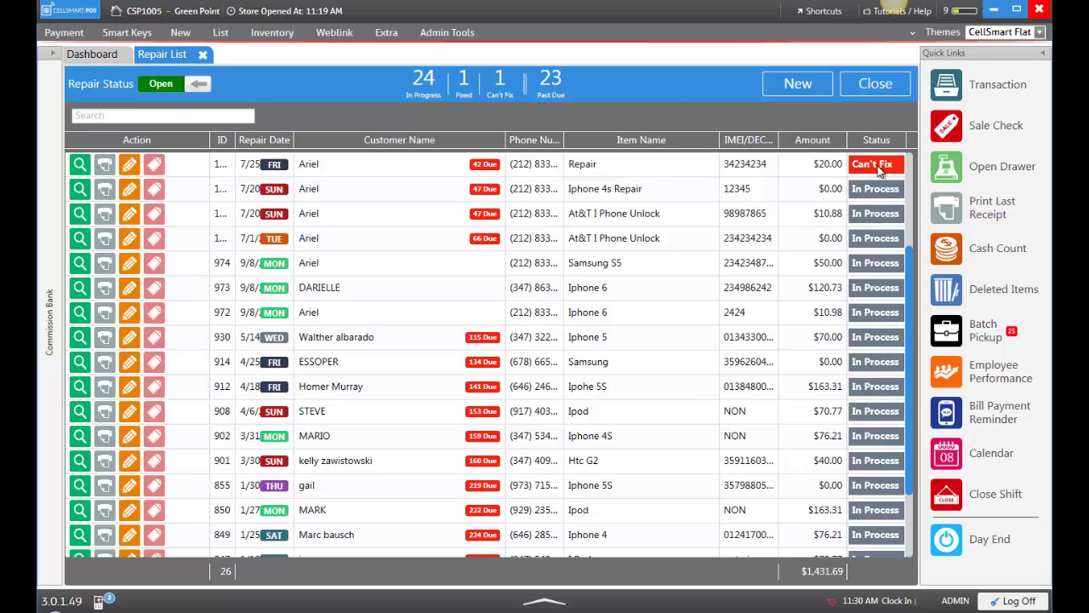
{"action": "scroll", "coordinate": [847, 204], "scroll_direction": "down", "scroll_amount": 2}
{"action": "scroll", "coordinate": [834, 235], "scroll_direction": "up", "scroll_amount": 5}
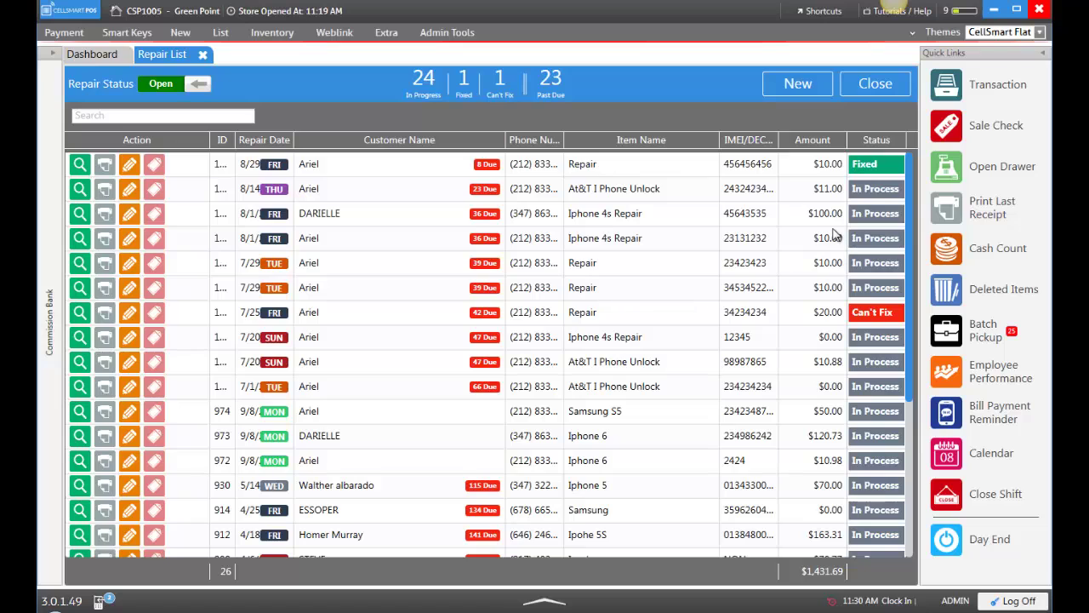
{"action": "scroll", "coordinate": [807, 221], "scroll_direction": "down", "scroll_amount": 4}
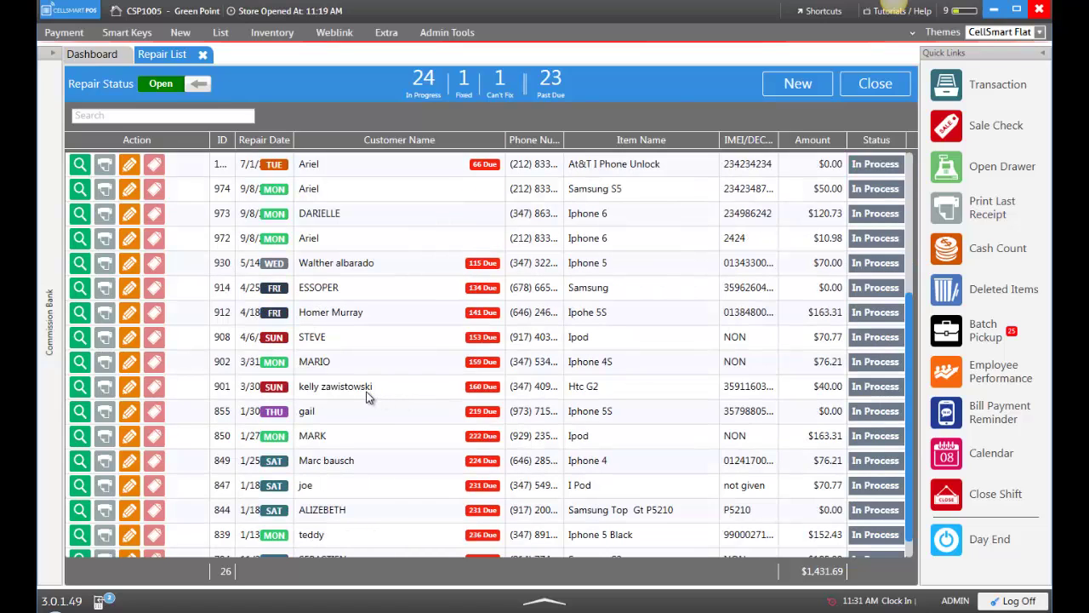
{"action": "left_click", "coordinate": [130, 386]}
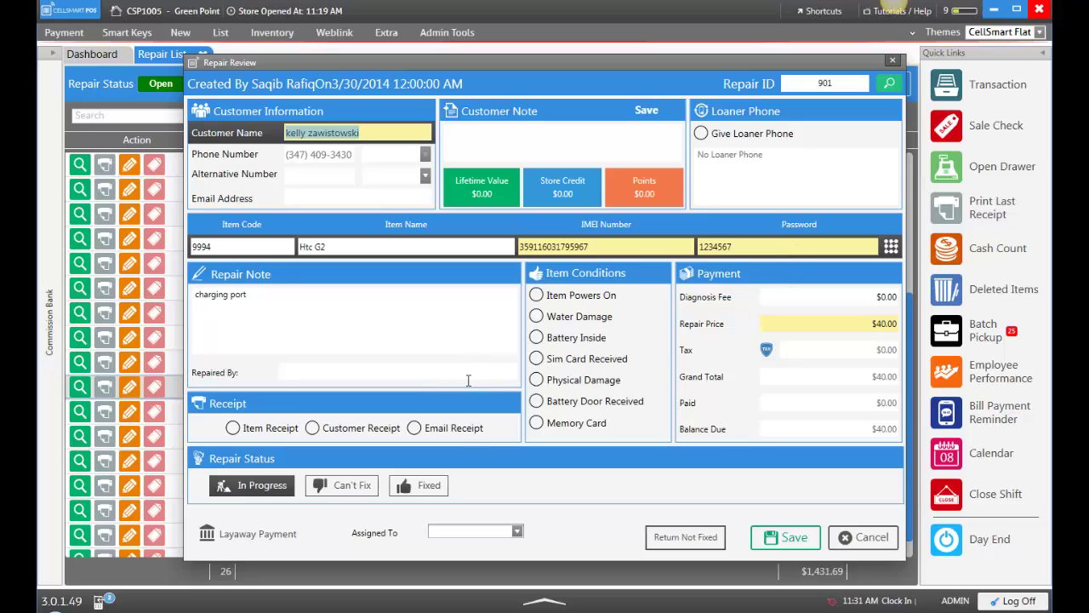
- Mark the Htc G2 repair Fixed, back out of No Expense checkout, then open Used Inventory
{"action": "left_click", "coordinate": [345, 492]}
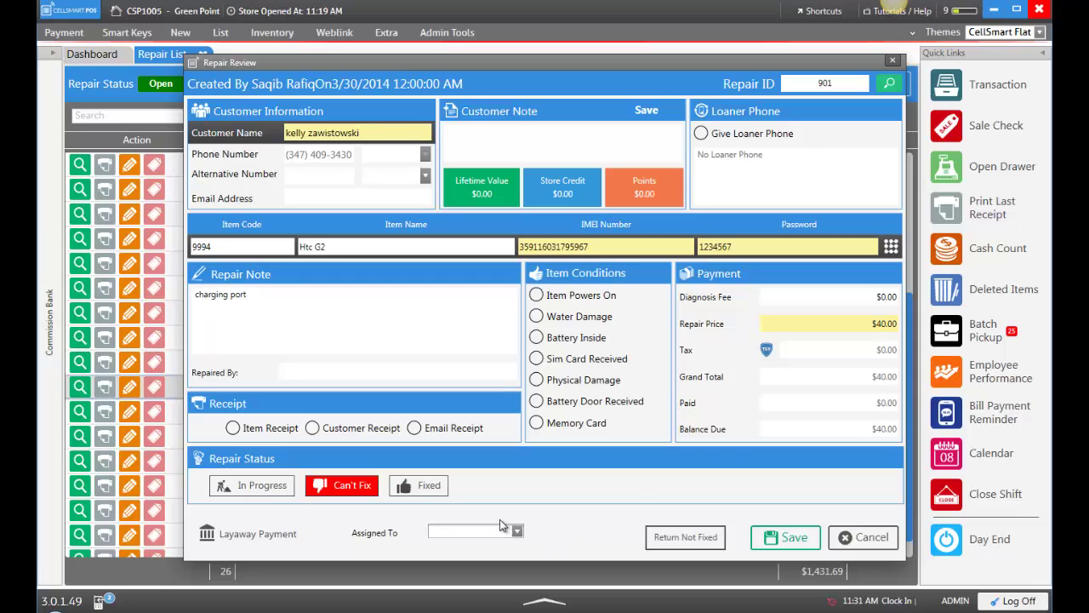
{"action": "left_click", "coordinate": [423, 492]}
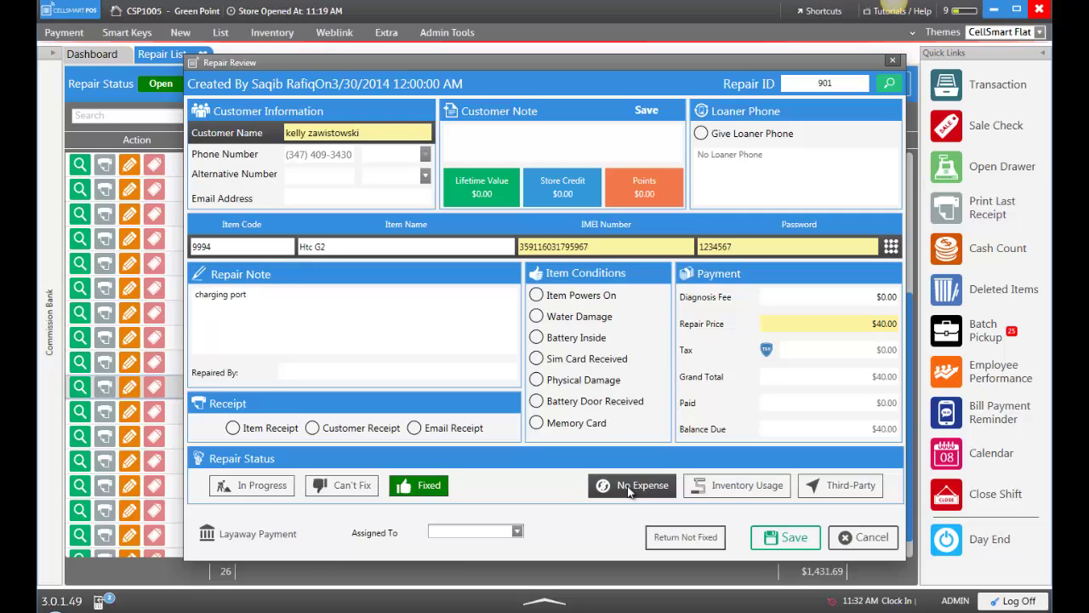
{"action": "left_click", "coordinate": [629, 489]}
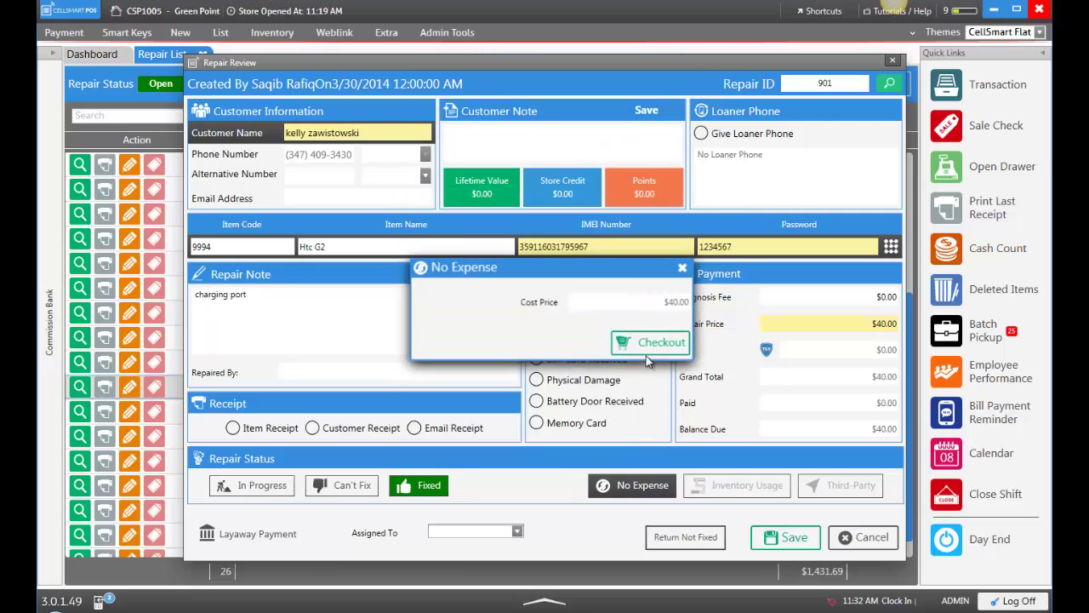
{"action": "left_click", "coordinate": [648, 343]}
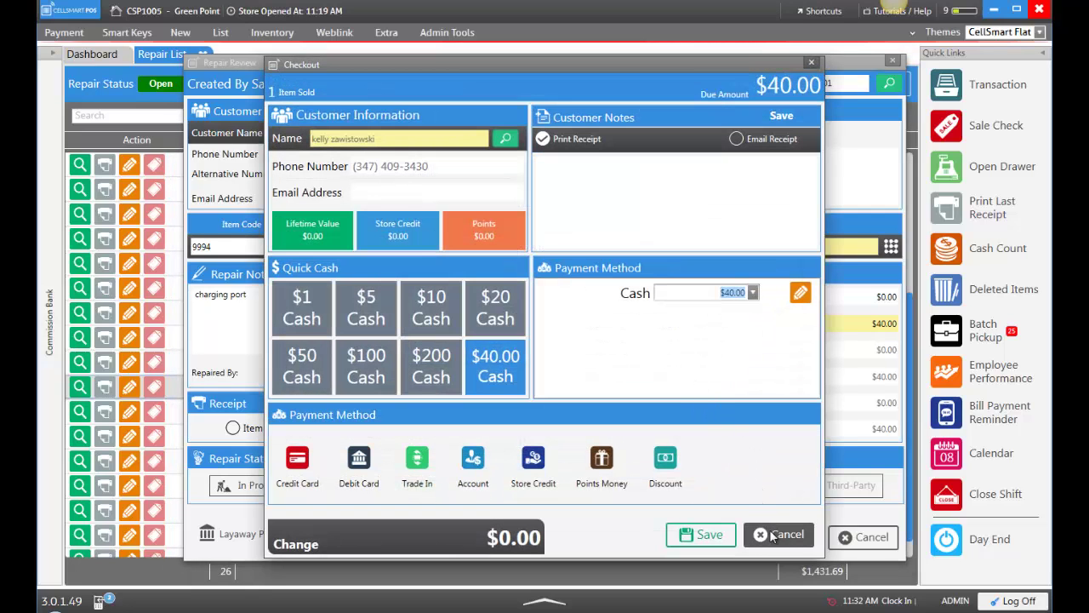
{"action": "left_click", "coordinate": [772, 535]}
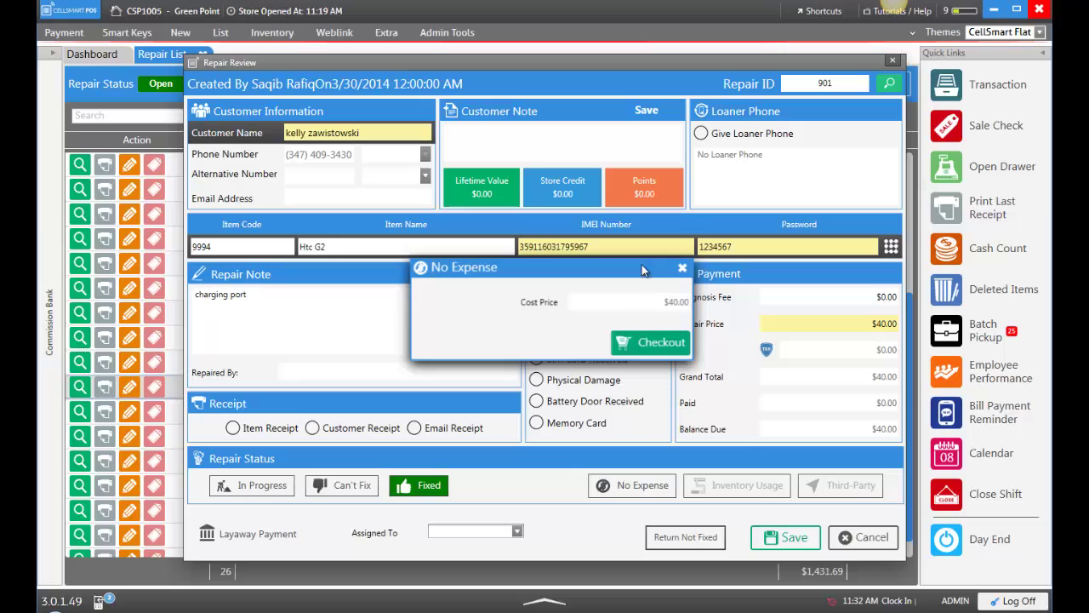
{"action": "left_click", "coordinate": [681, 269]}
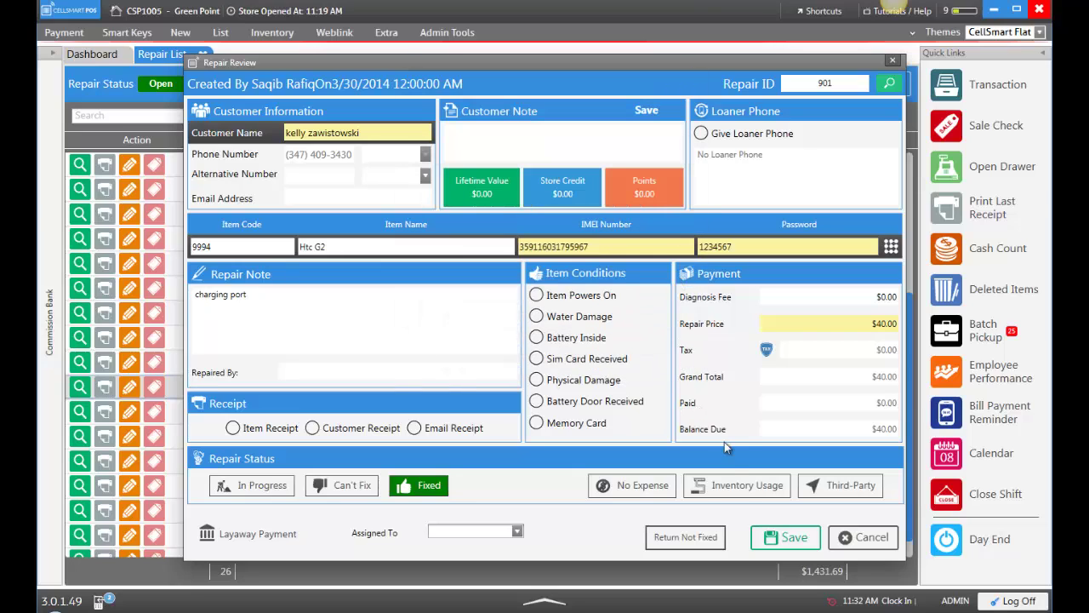
{"action": "left_click", "coordinate": [741, 486]}
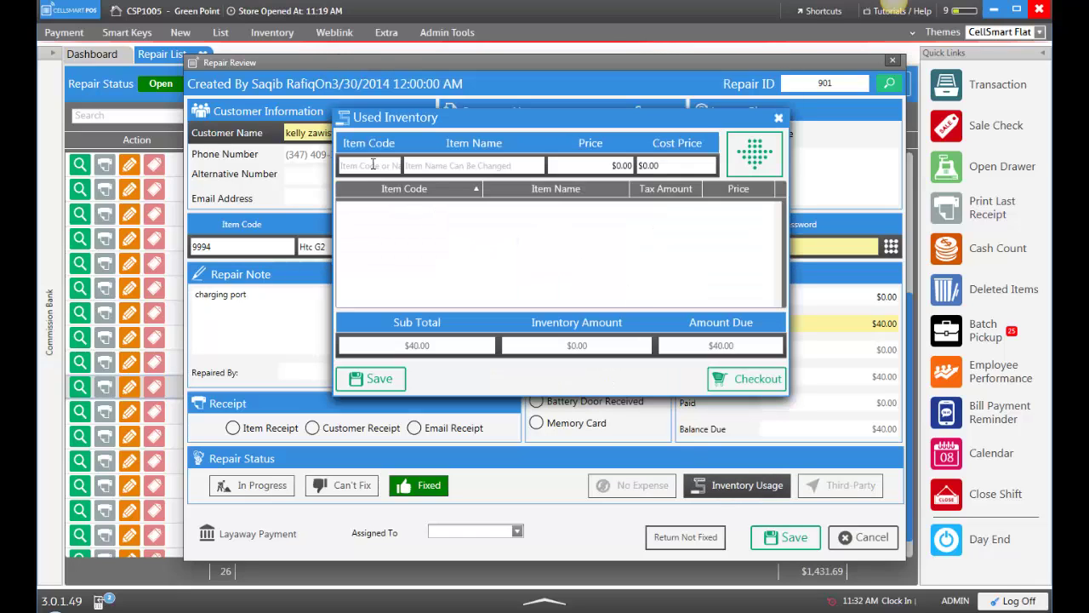
- Add the Htc G1 Lcd part as used inventory at a price of $40
{"action": "left_click", "coordinate": [373, 164]}
{"action": "type", "text": "lcd"}
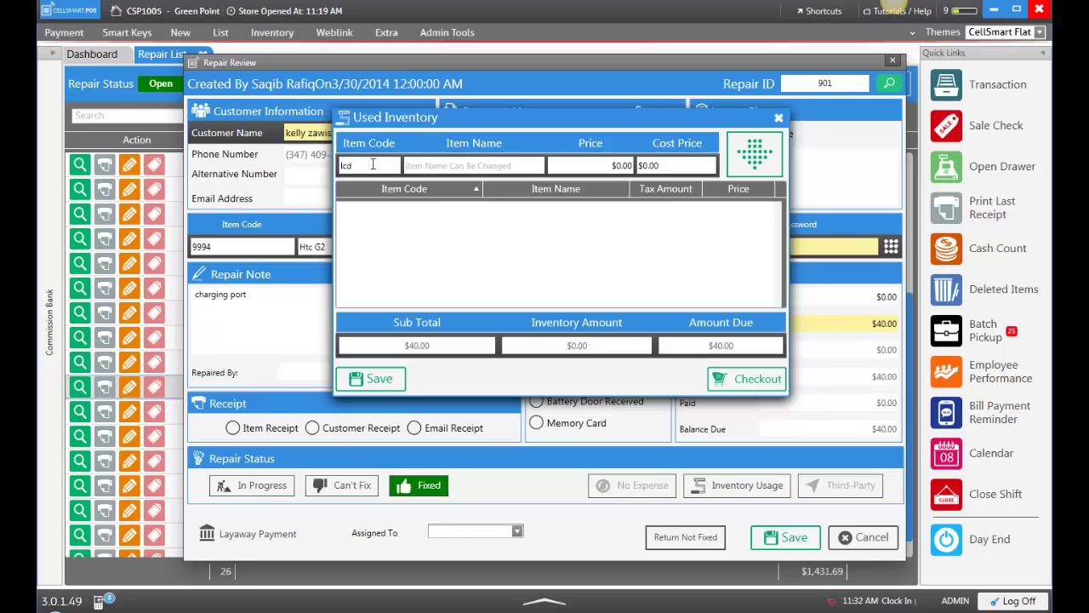
{"action": "key", "text": "Return"}
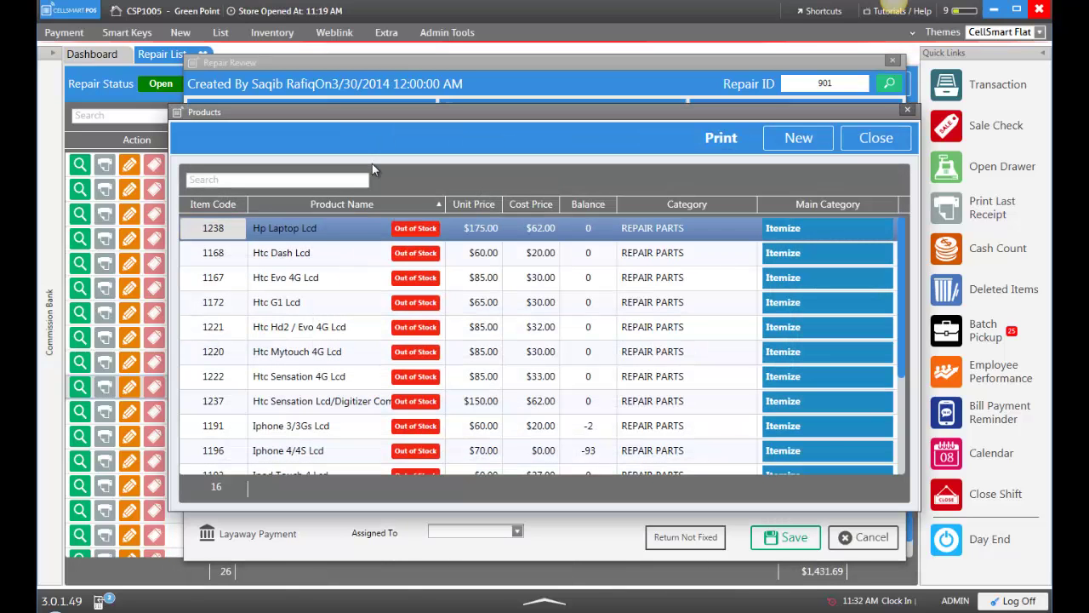
{"action": "double_click", "coordinate": [309, 303]}
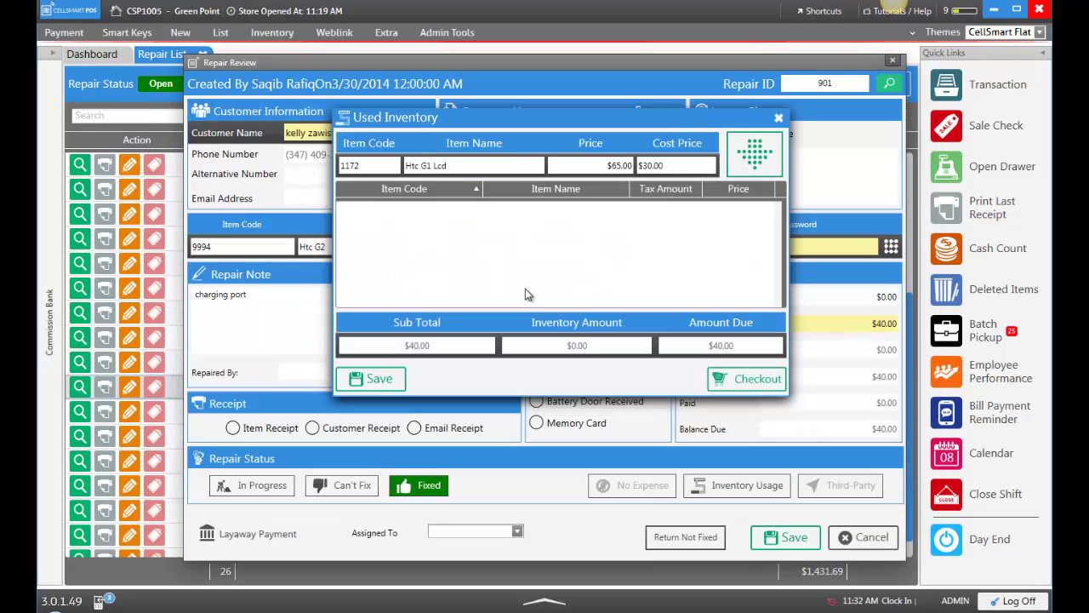
{"action": "left_click", "coordinate": [622, 165]}
{"action": "key", "text": "BackSpace"}
{"action": "key", "text": "BackSpace"}
{"action": "type", "text": "0"}
{"action": "type", "text": "40"}
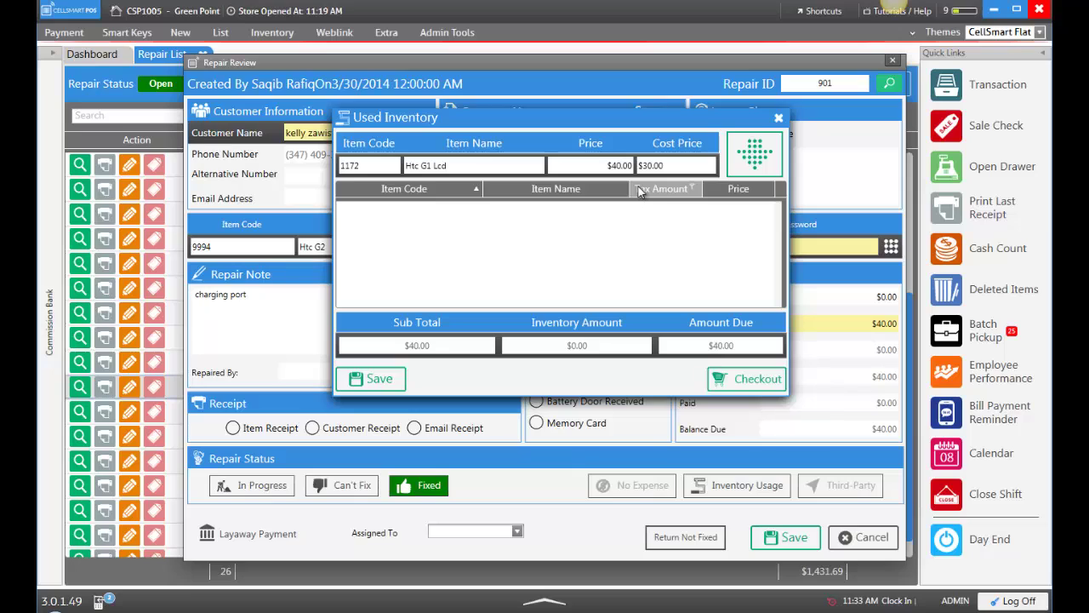
{"action": "left_click", "coordinate": [754, 153]}
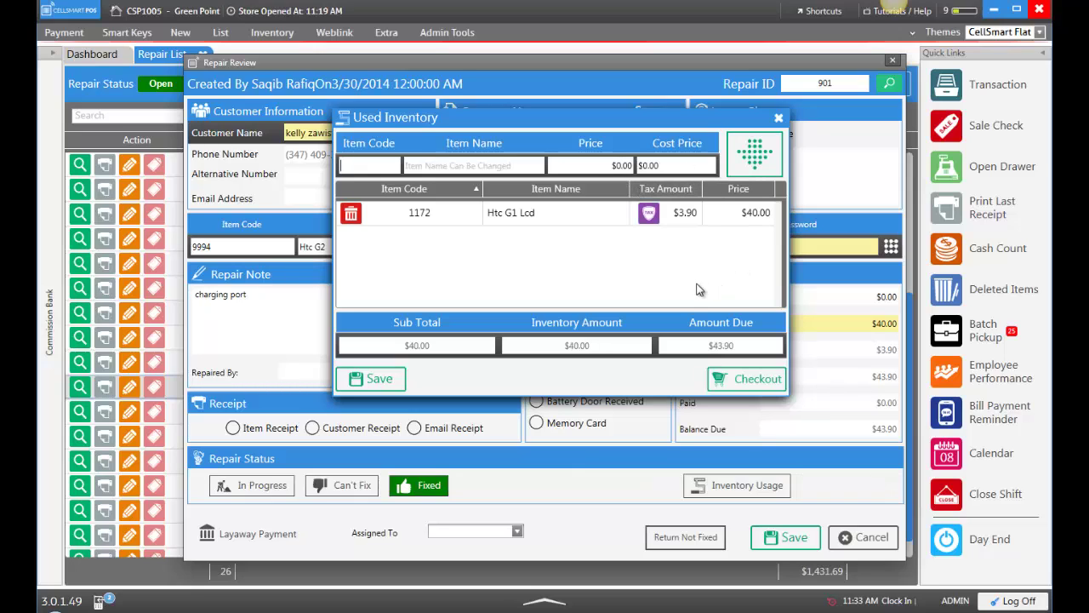
- Remove sales tax from the Htc G1 Lcd part and check out the parts list
{"action": "left_click", "coordinate": [649, 214]}
{"action": "left_click", "coordinate": [657, 241]}
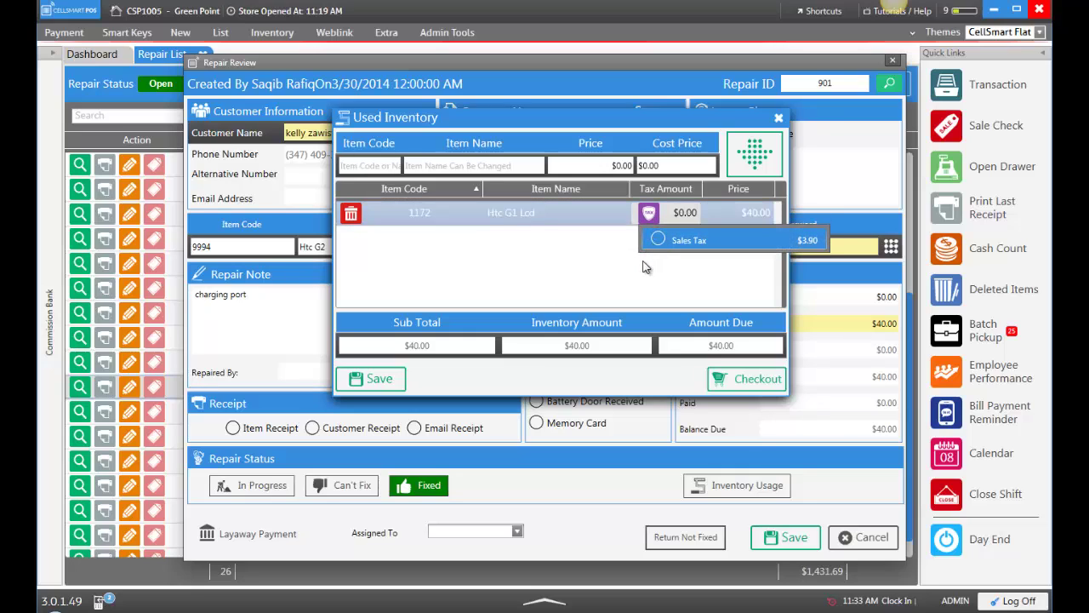
{"action": "left_click", "coordinate": [622, 287]}
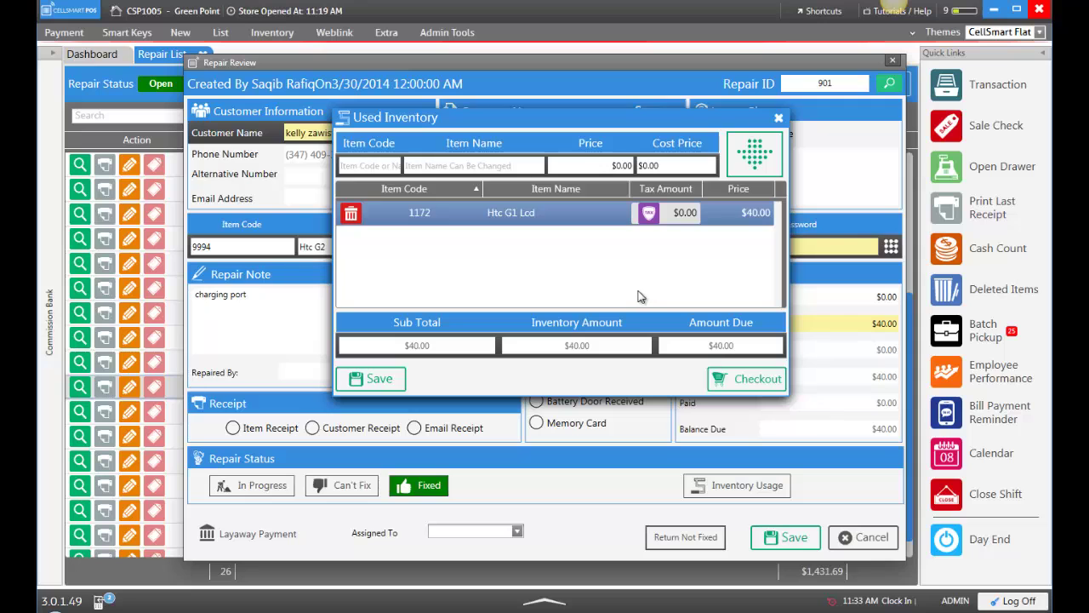
{"action": "left_click", "coordinate": [732, 379]}
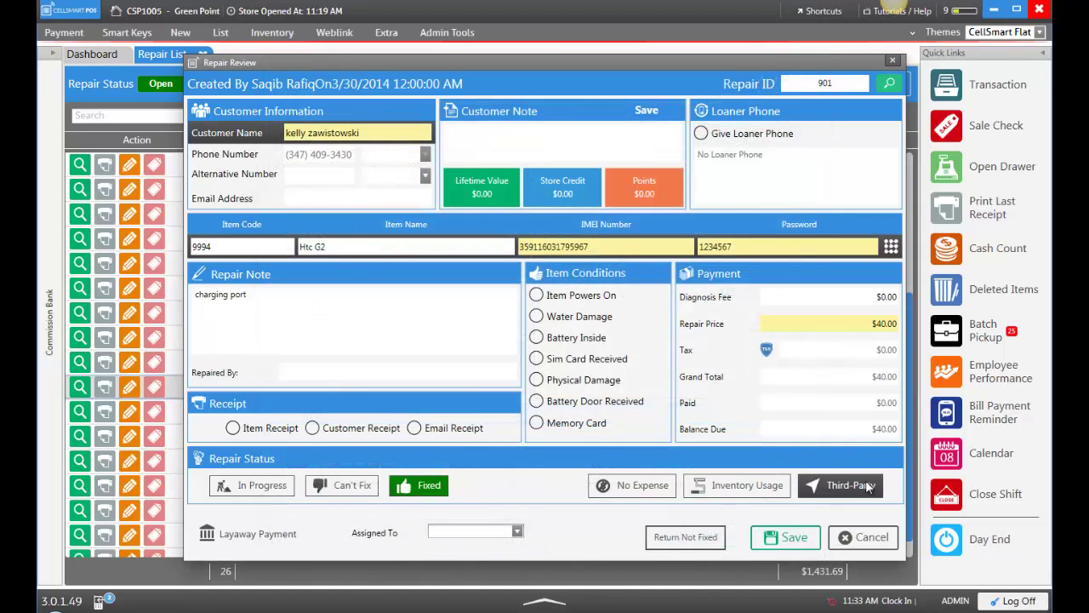
- Open the Third-Party expense form, touch the vendor field, and dismiss it
{"action": "left_click", "coordinate": [864, 487]}
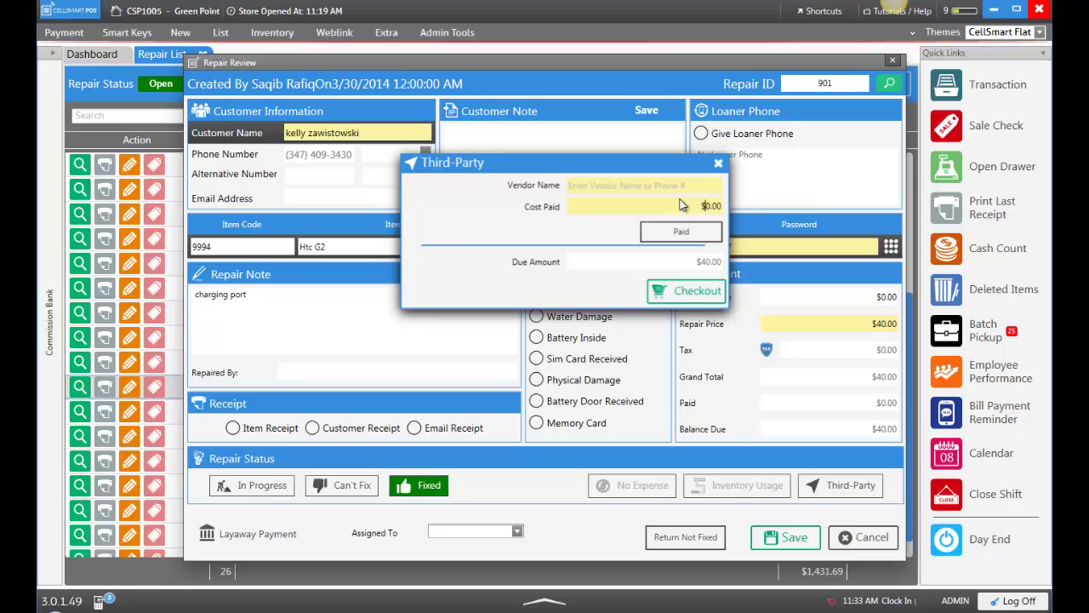
{"action": "left_click", "coordinate": [680, 187]}
{"action": "left_click", "coordinate": [704, 206]}
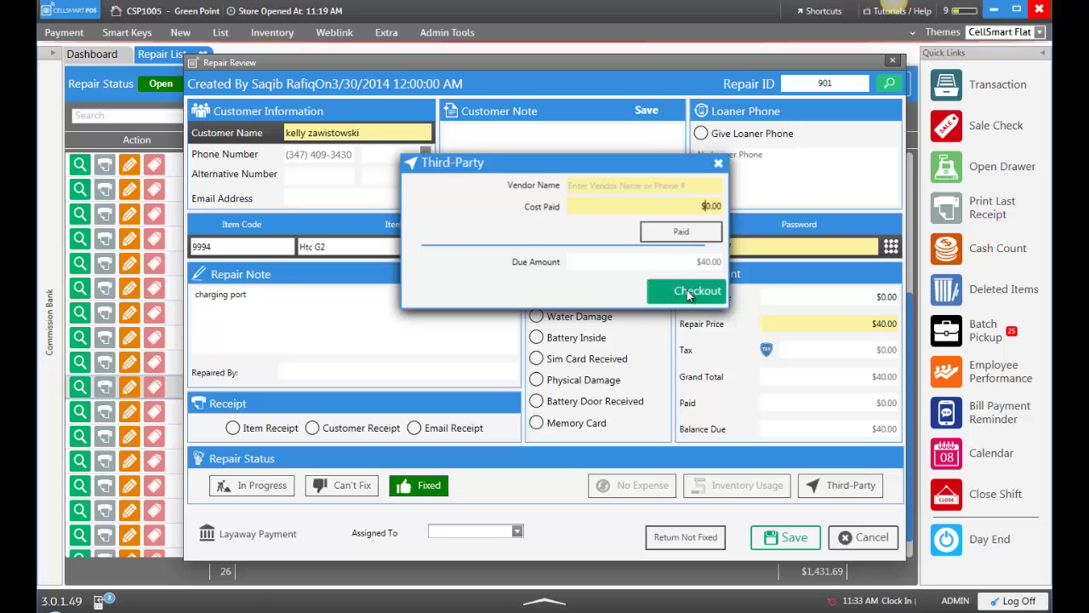
{"action": "left_click", "coordinate": [718, 162]}
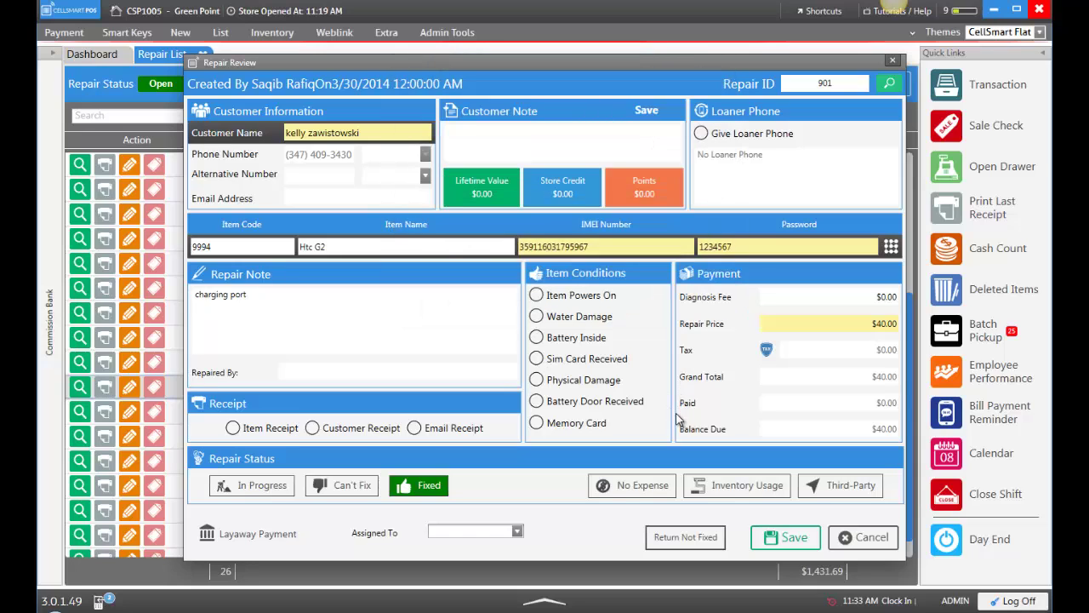
- Check out repair 901 as No Expense and save the $40.00 cash payment
{"action": "left_click", "coordinate": [645, 491]}
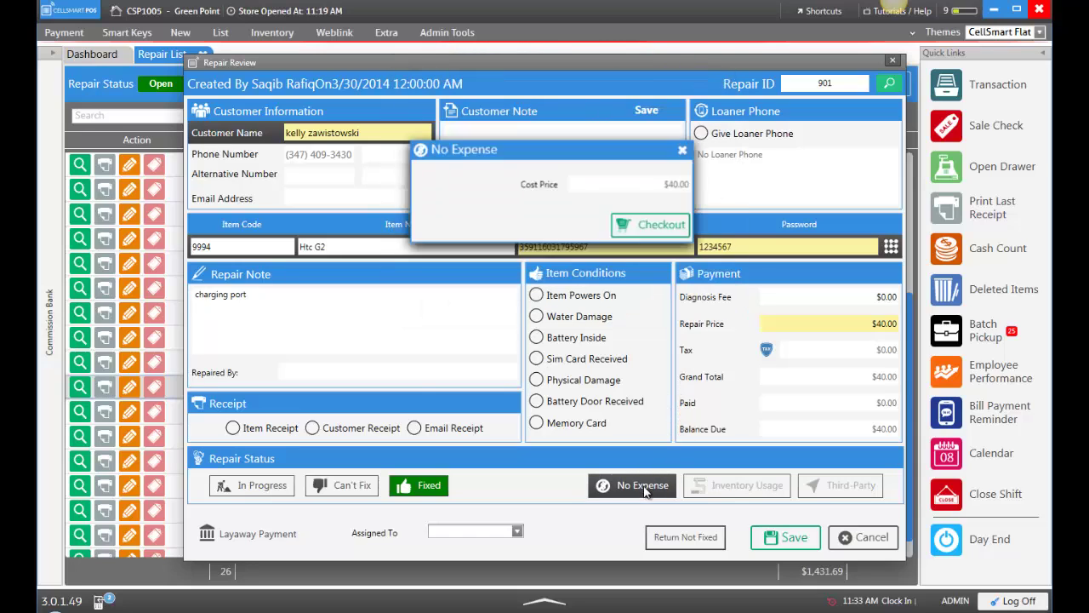
{"action": "left_click", "coordinate": [645, 343]}
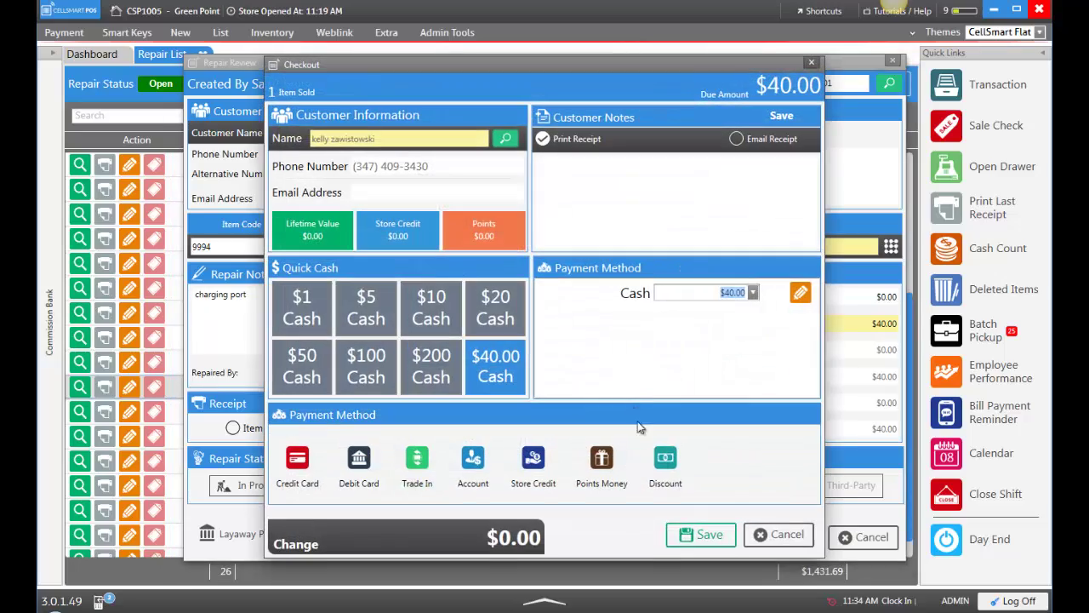
{"action": "left_click", "coordinate": [710, 538]}
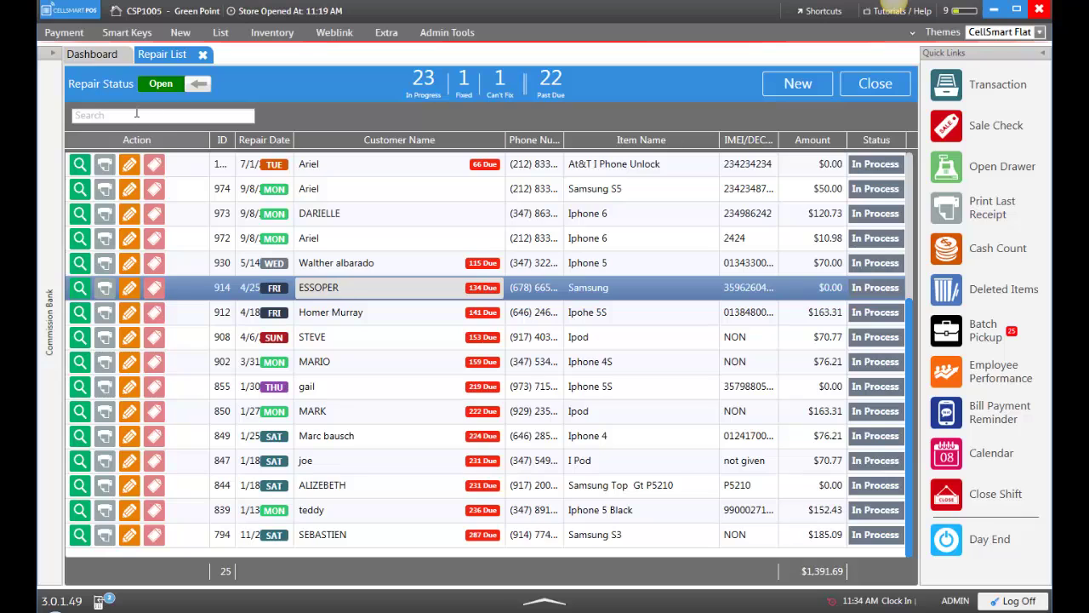
- Filter the repair list to Closed status, scroll through it, then return to the Dashboard
{"action": "left_click", "coordinate": [196, 85]}
{"action": "left_click", "coordinate": [324, 239]}
{"action": "scroll", "coordinate": [325, 239], "scroll_direction": "down", "scroll_amount": 2}
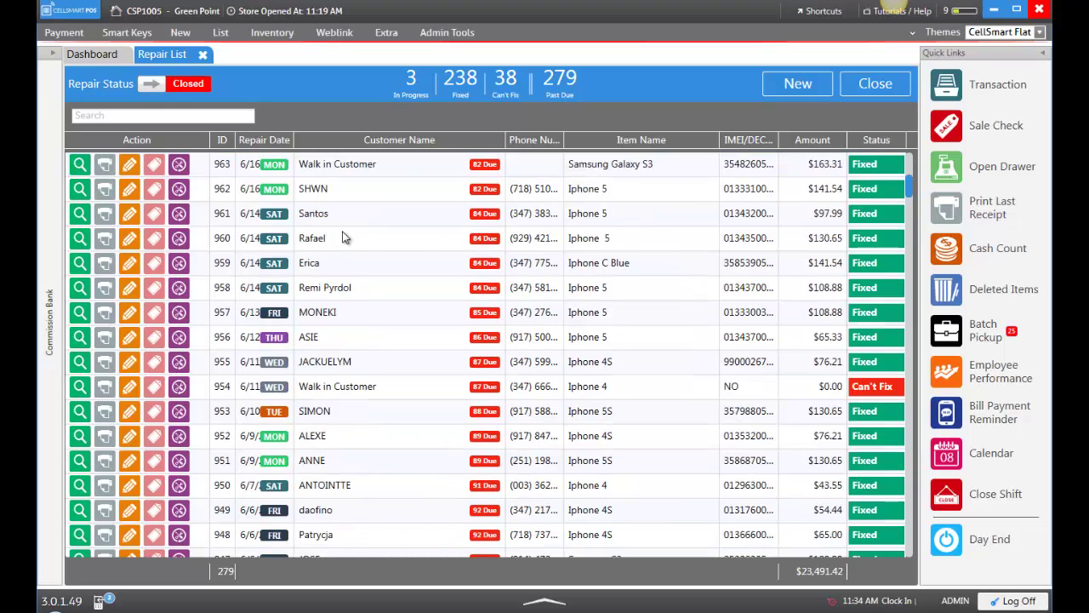
{"action": "scroll", "coordinate": [838, 313], "scroll_direction": "down", "scroll_amount": 1}
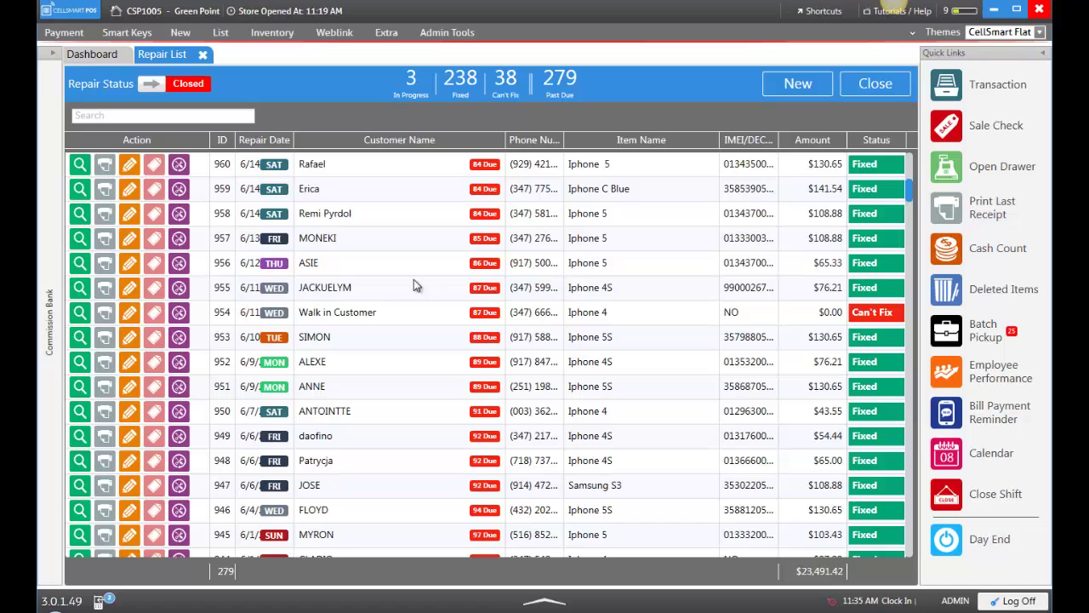
{"action": "left_click", "coordinate": [180, 289]}
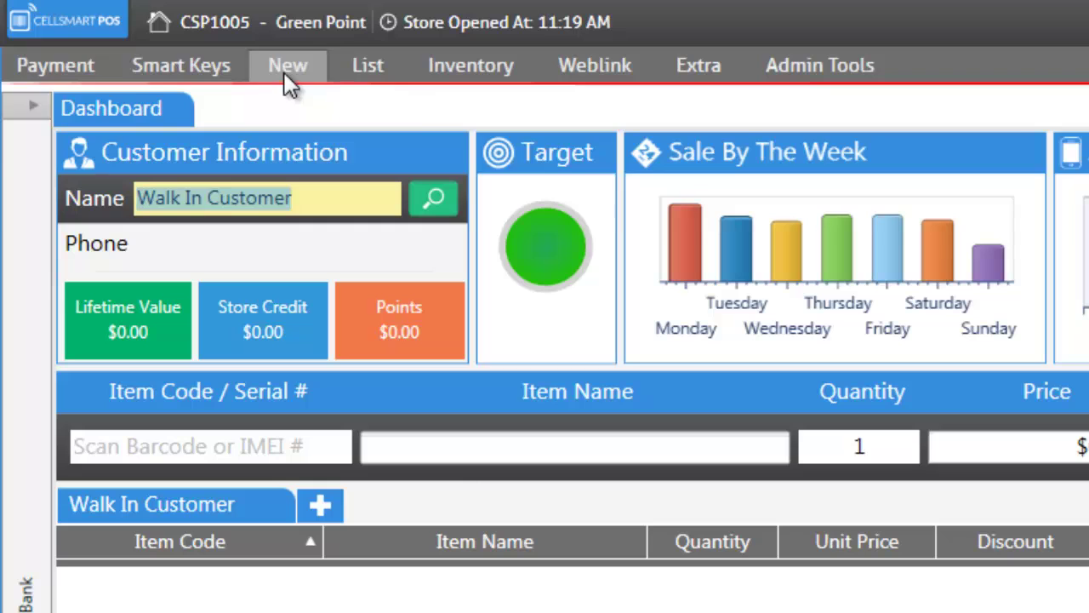
- Start a new layaway and select the existing customer found by name search
{"action": "left_click", "coordinate": [181, 32]}
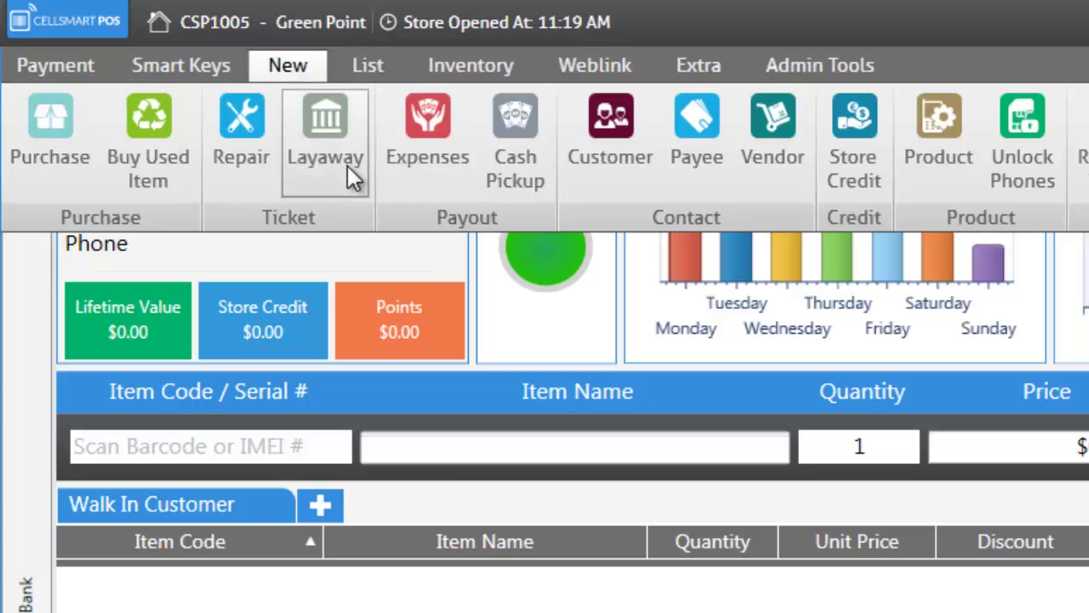
{"action": "left_click", "coordinate": [333, 148]}
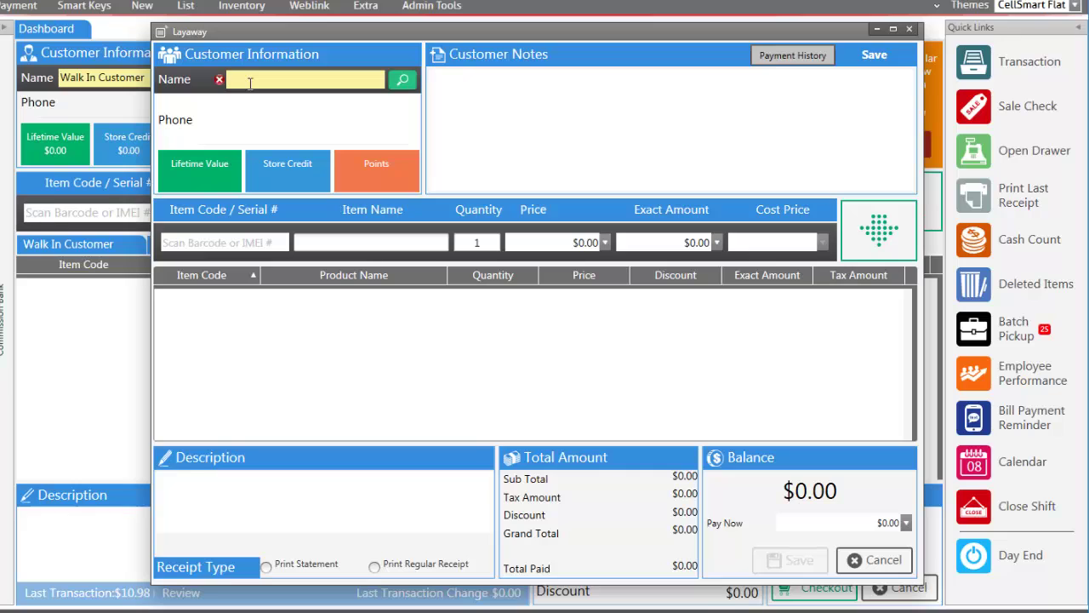
{"action": "type", "text": "Ariel"}
{"action": "key", "text": "Return"}
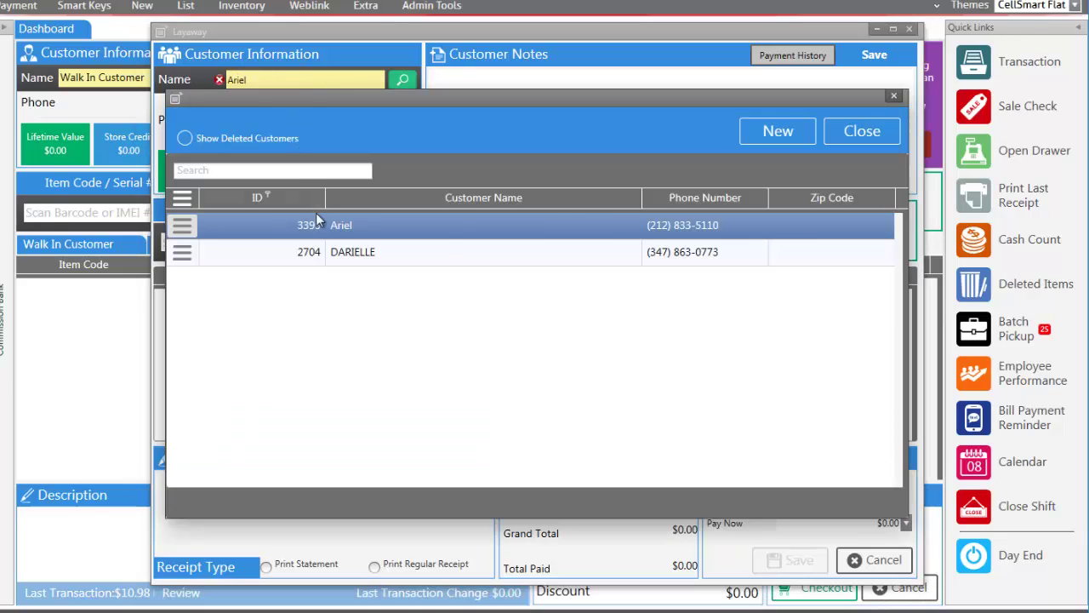
{"action": "double_click", "coordinate": [307, 220]}
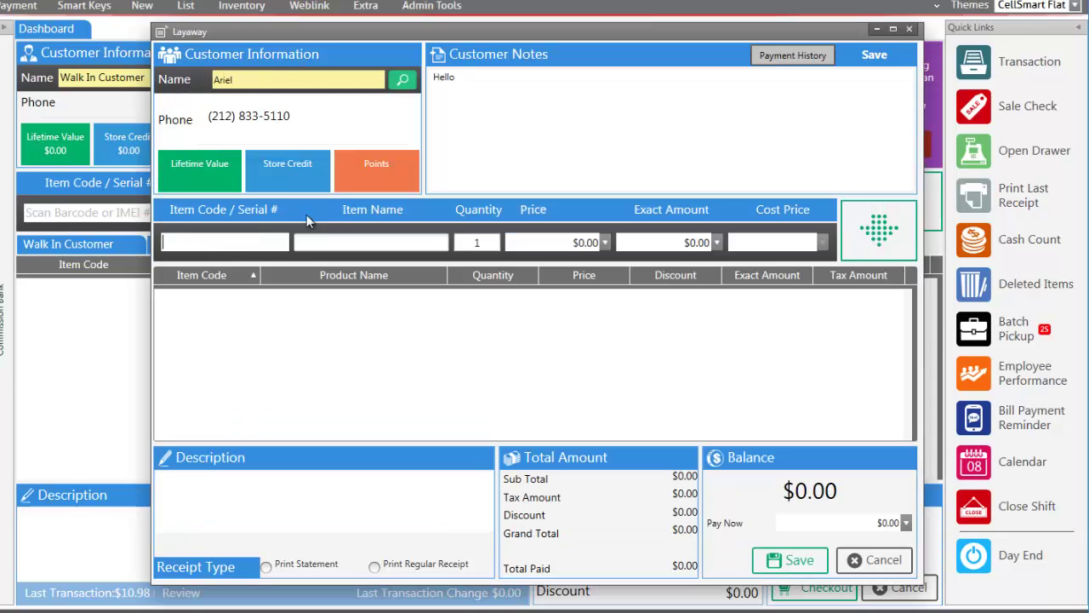
- Add the Iphone 6 to the layaway at a price of $700.00
{"action": "left_click", "coordinate": [230, 239]}
{"action": "type", "text": "Iphone 6"}
{"action": "key", "text": "Return"}
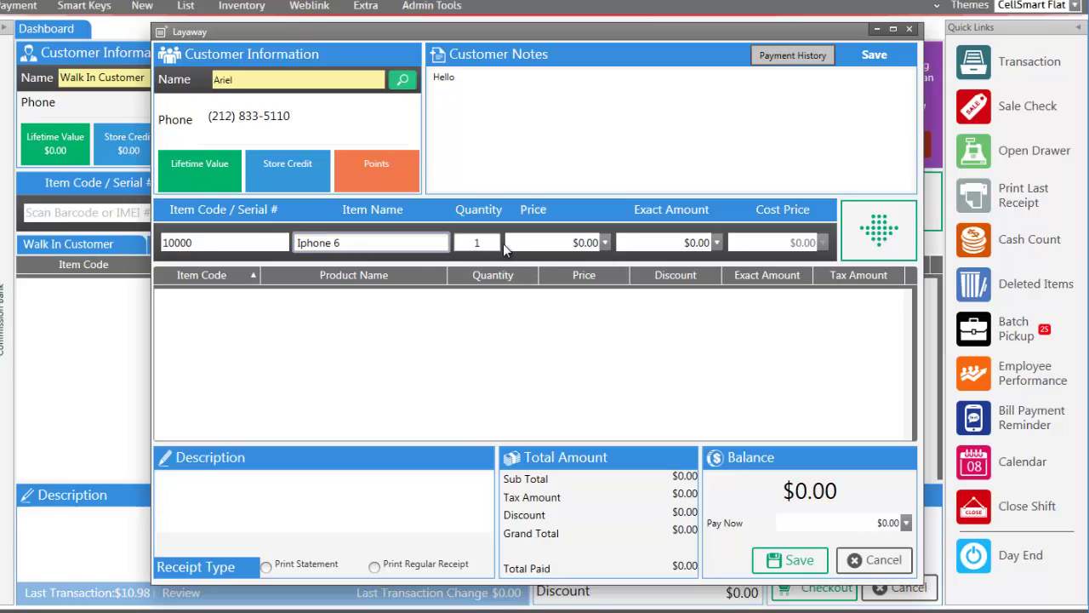
{"action": "left_click", "coordinate": [604, 244]}
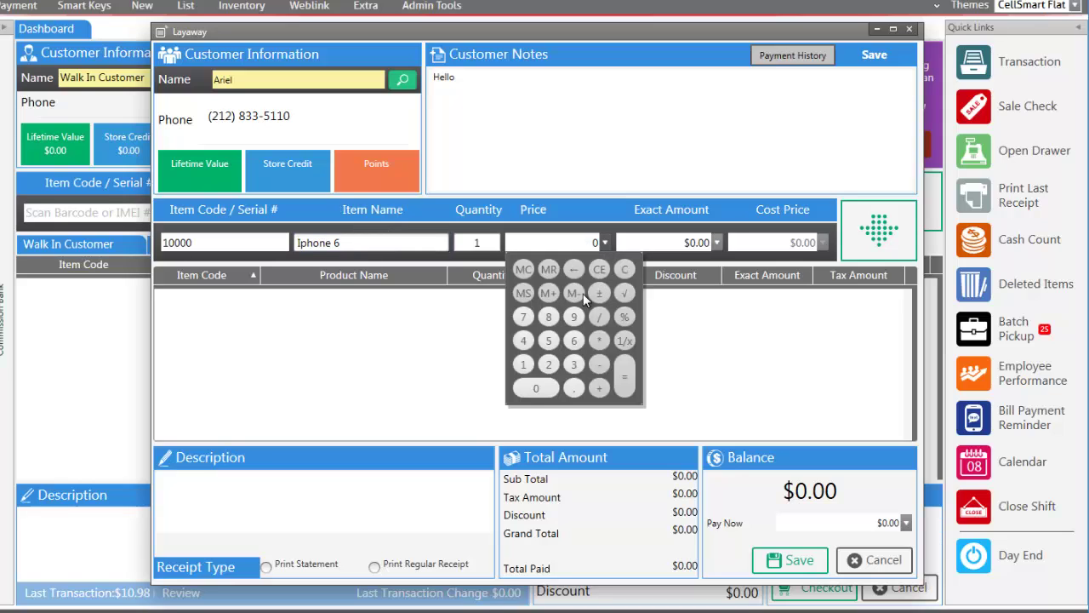
{"action": "left_click", "coordinate": [524, 321]}
{"action": "left_click", "coordinate": [536, 389]}
{"action": "left_click", "coordinate": [535, 389]}
{"action": "left_click", "coordinate": [819, 218]}
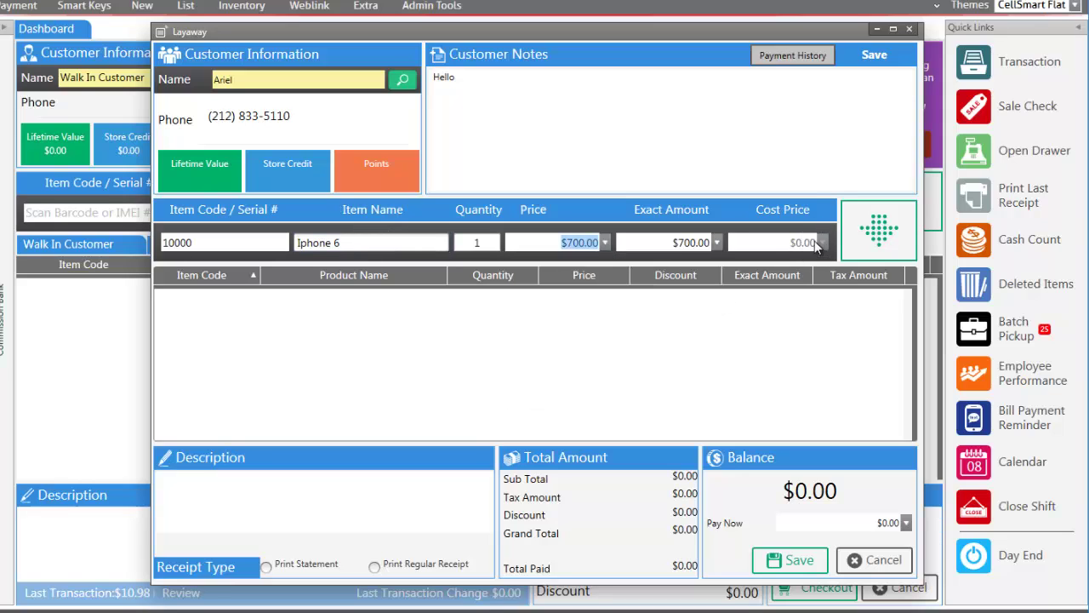
{"action": "left_click", "coordinate": [882, 228]}
- Add the 3In1 Charger Ip4/5/V8 to the layaway via a product search
{"action": "left_click", "coordinate": [262, 241]}
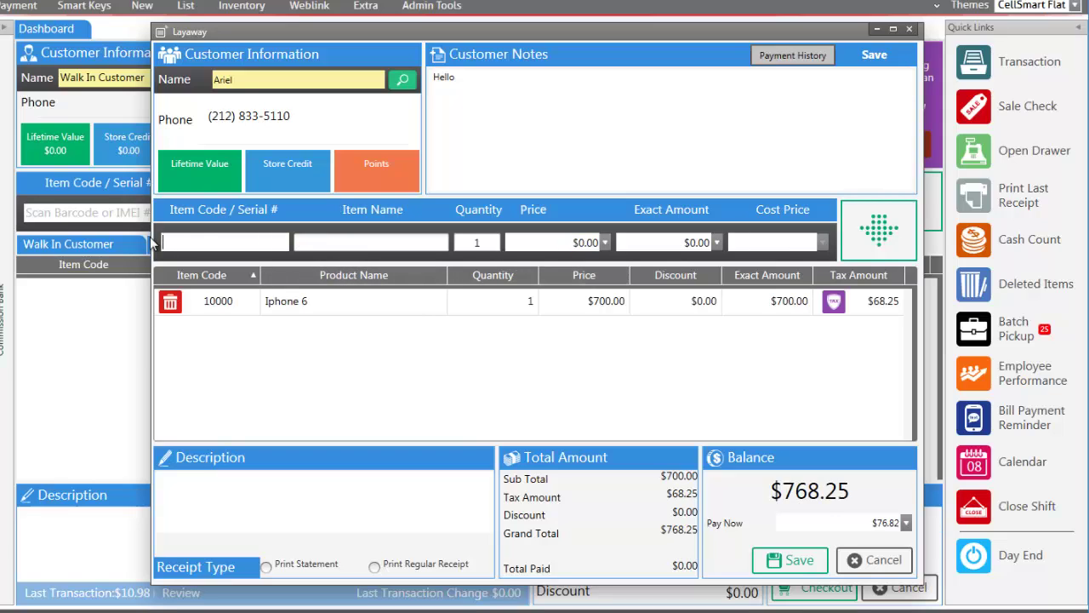
{"action": "type", "text": "Charger"}
{"action": "key", "text": "Return"}
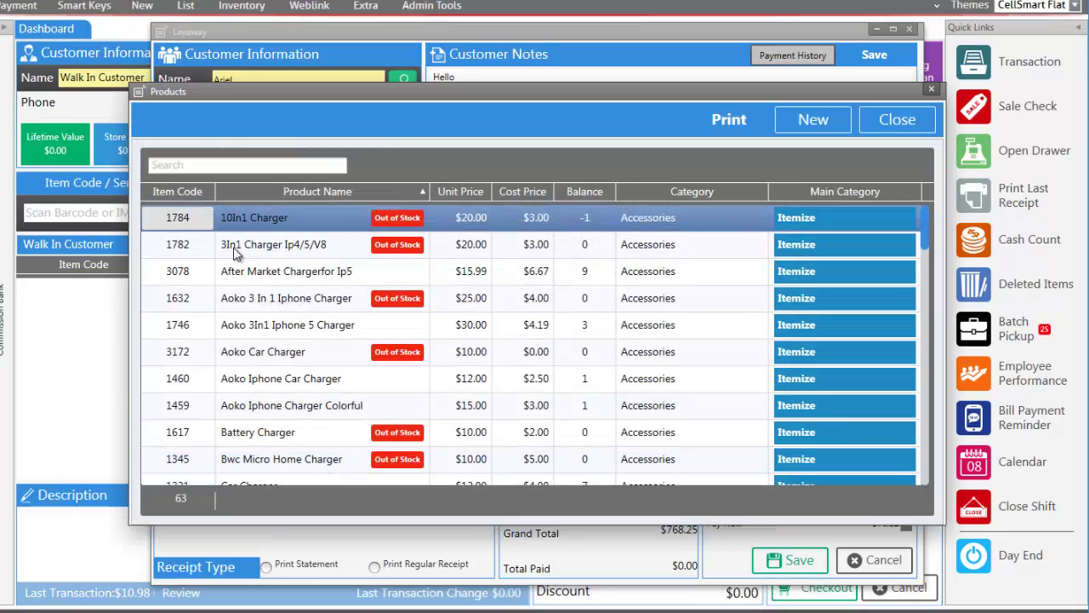
{"action": "double_click", "coordinate": [260, 245]}
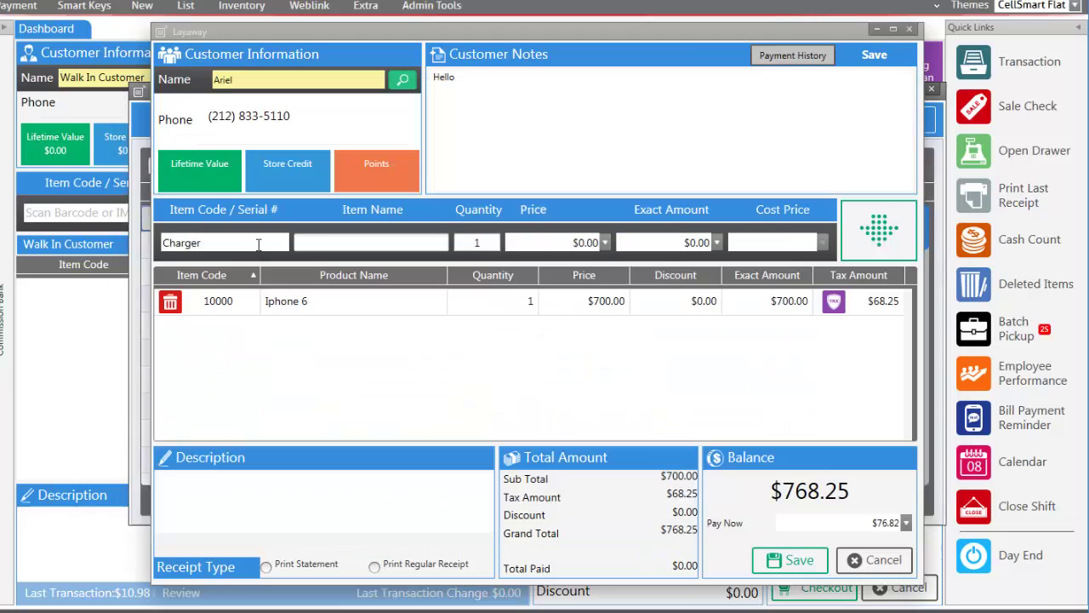
{"action": "left_click", "coordinate": [876, 228]}
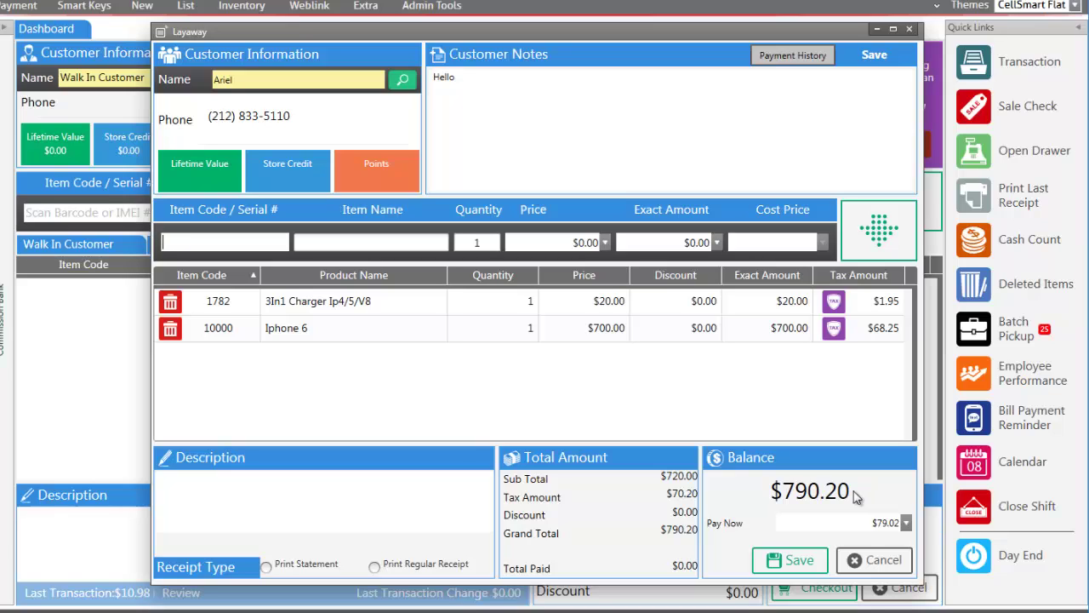
- Enter a $500.00 Pay Now amount, save the layaway, and confirm the first payment
{"action": "left_click", "coordinate": [907, 523]}
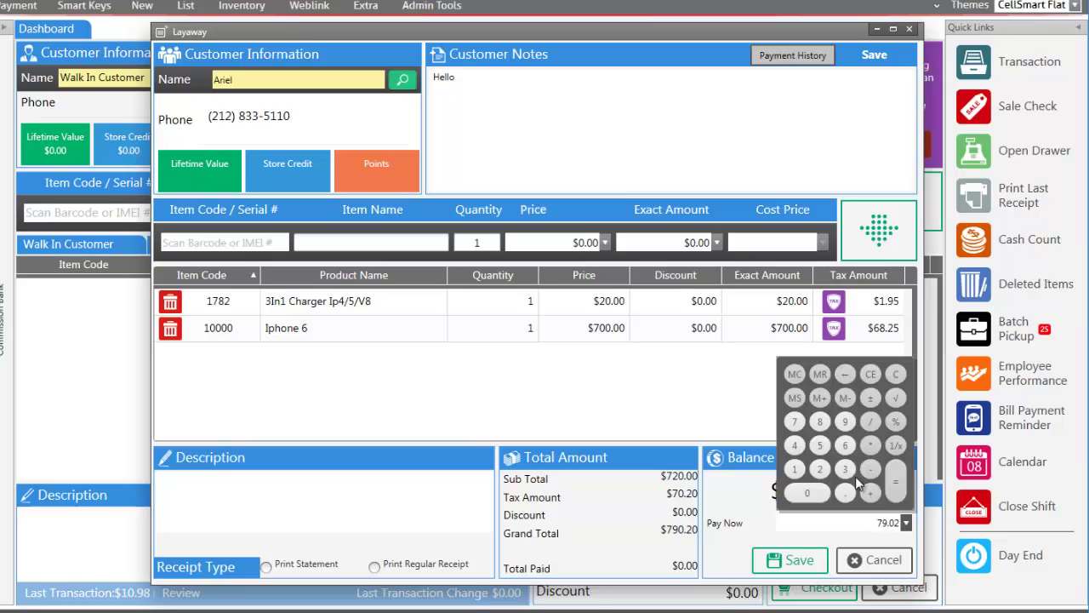
{"action": "left_click", "coordinate": [819, 446]}
{"action": "left_click", "coordinate": [808, 494]}
{"action": "left_click", "coordinate": [809, 494]}
{"action": "left_click", "coordinate": [697, 427]}
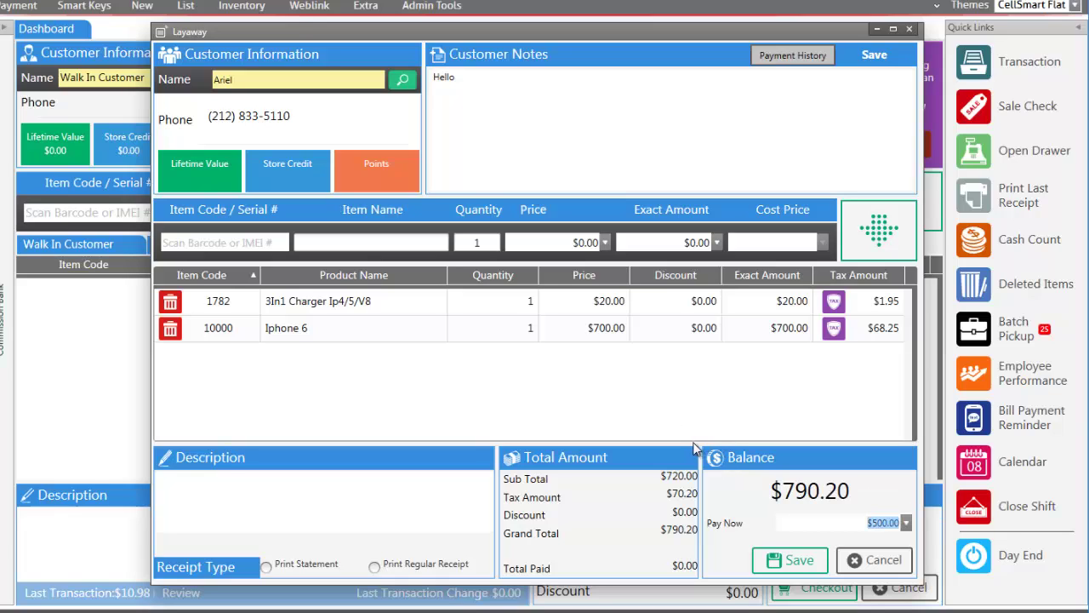
{"action": "left_click", "coordinate": [787, 561]}
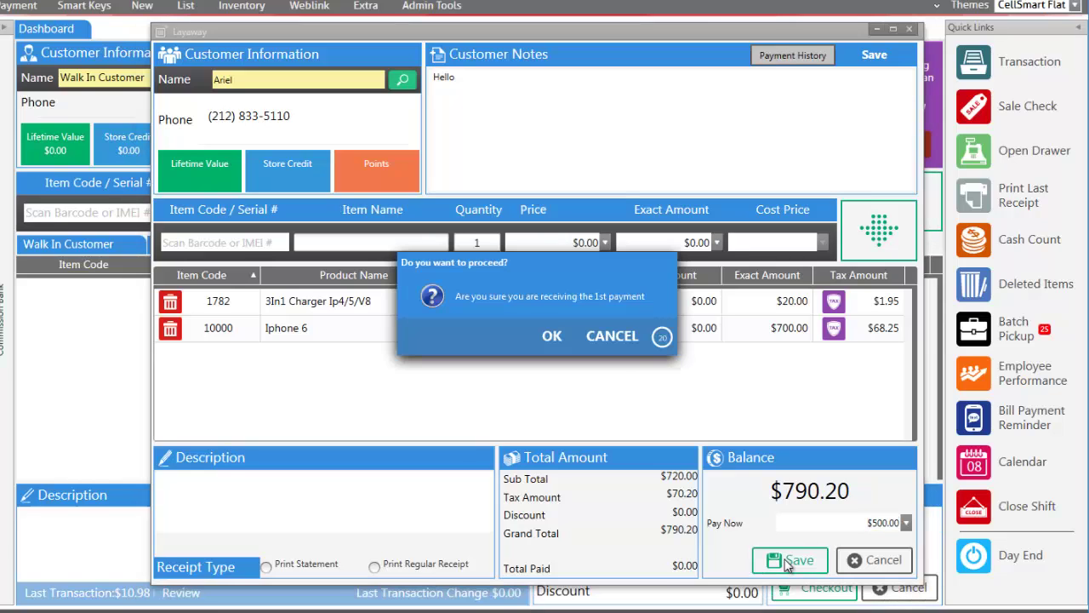
{"action": "left_click", "coordinate": [553, 335]}
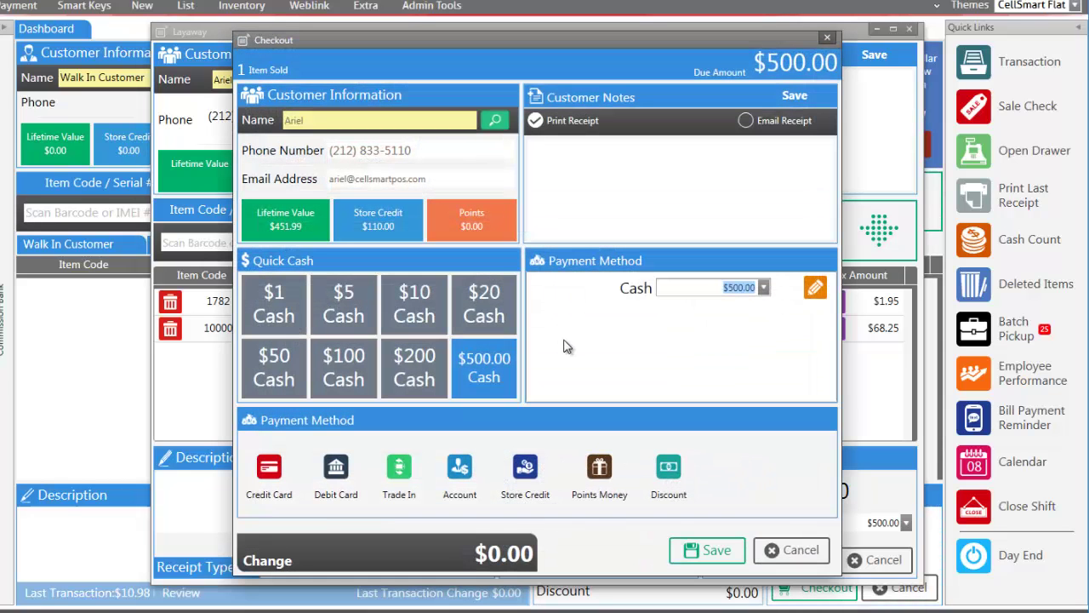
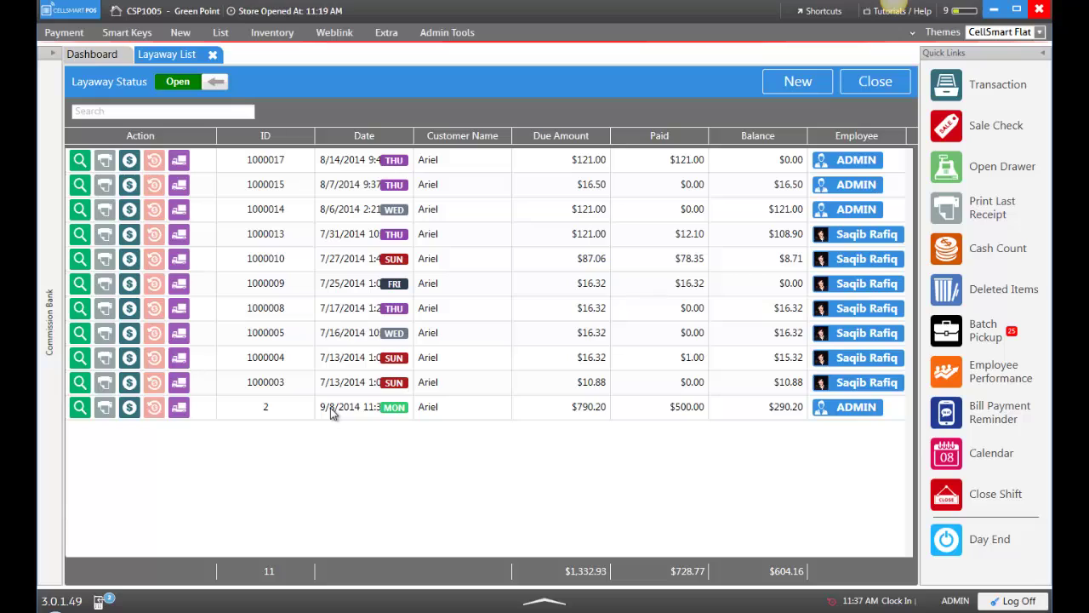
- Take a $290.20 cash payment on layaway 2, bringing it to $790.20 paid
{"action": "left_click", "coordinate": [333, 409]}
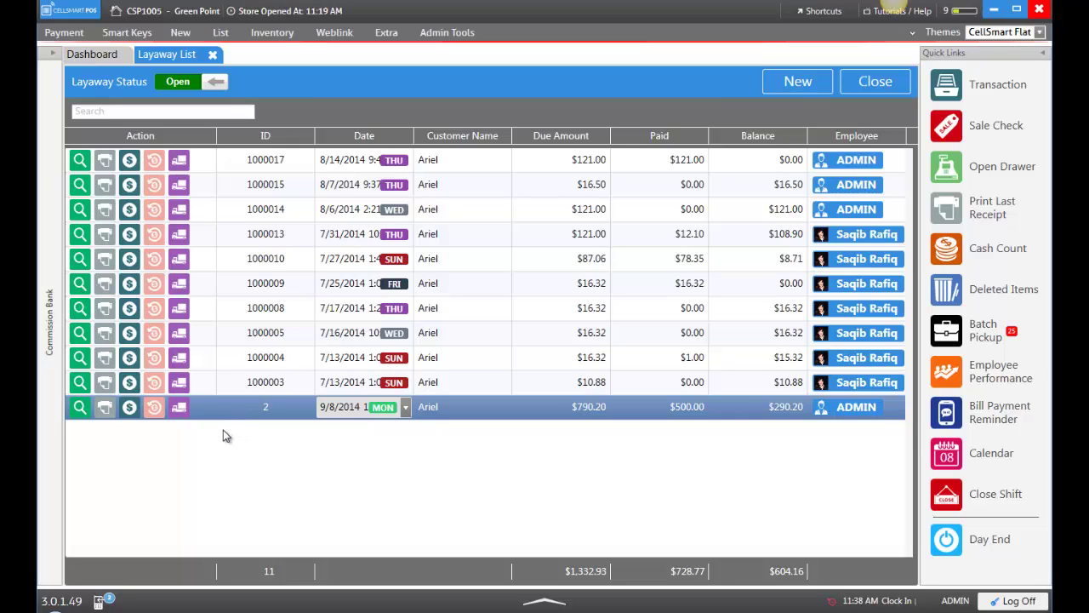
{"action": "left_click", "coordinate": [129, 409]}
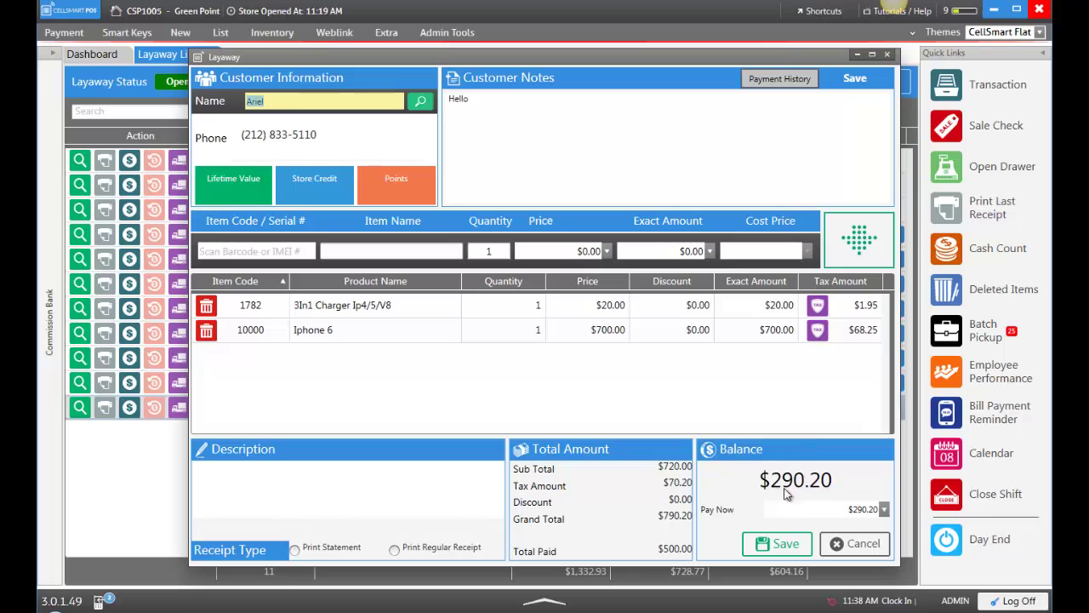
{"action": "left_click", "coordinate": [785, 543]}
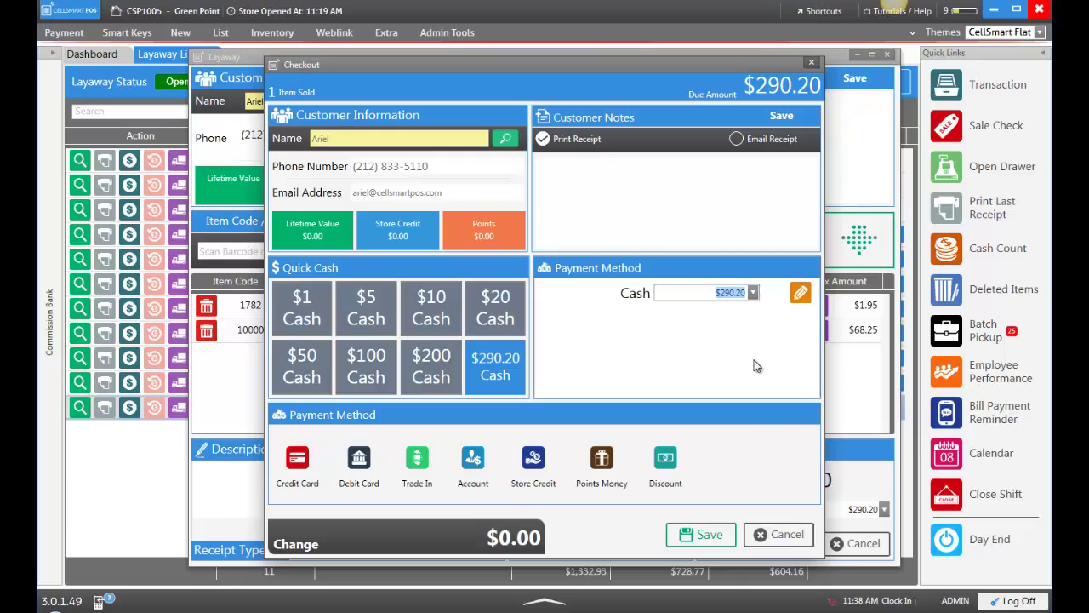
{"action": "left_click", "coordinate": [730, 536]}
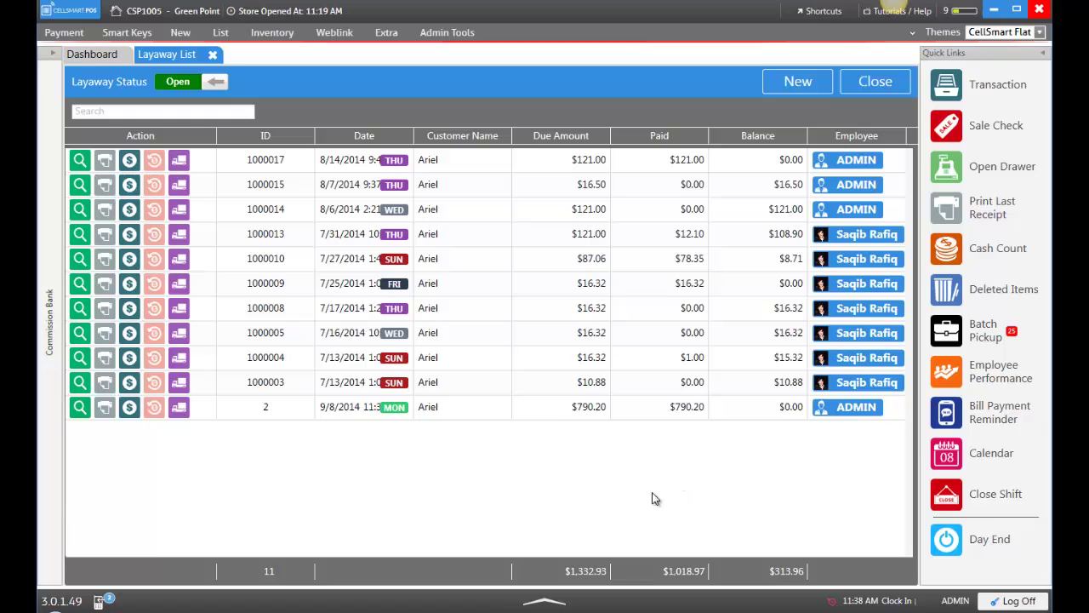
{"action": "left_click", "coordinate": [180, 409]}
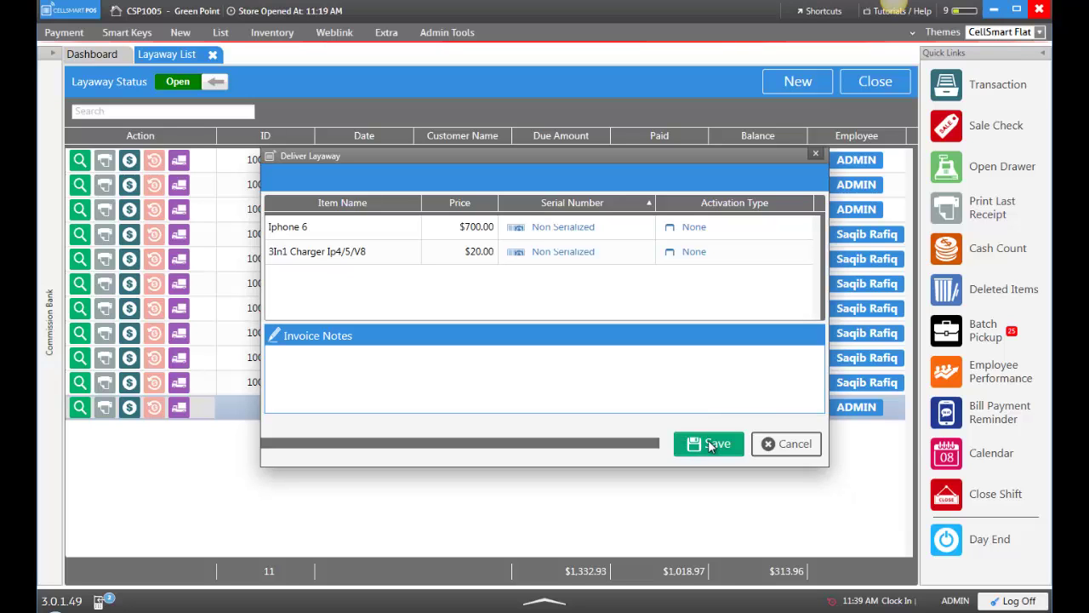
{"action": "left_click", "coordinate": [776, 445]}
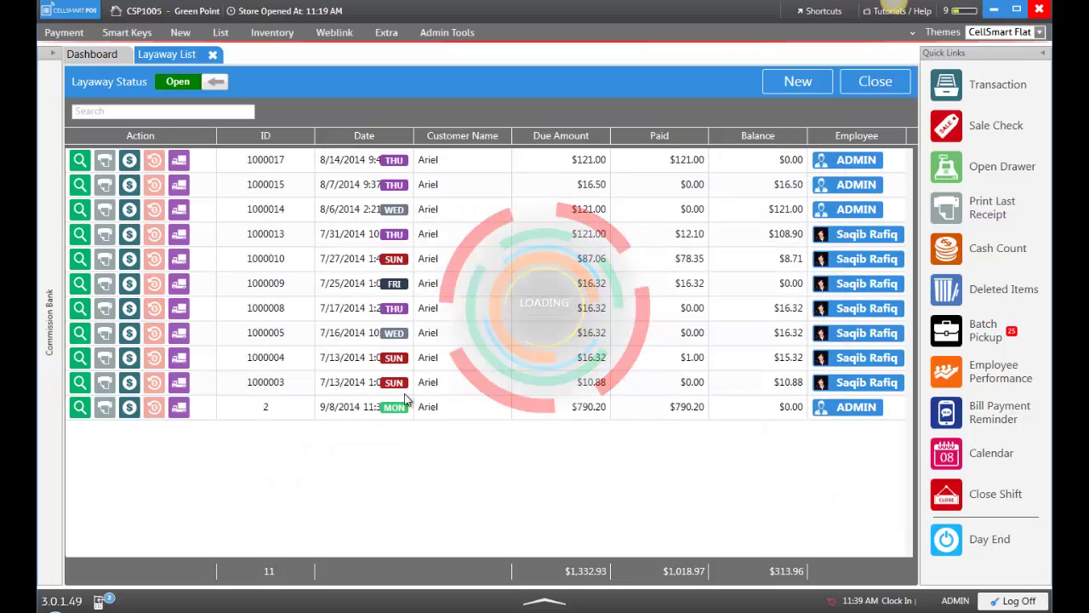
- Start a refund on layaway 2, then cancel closing the layaway
{"action": "left_click", "coordinate": [154, 409]}
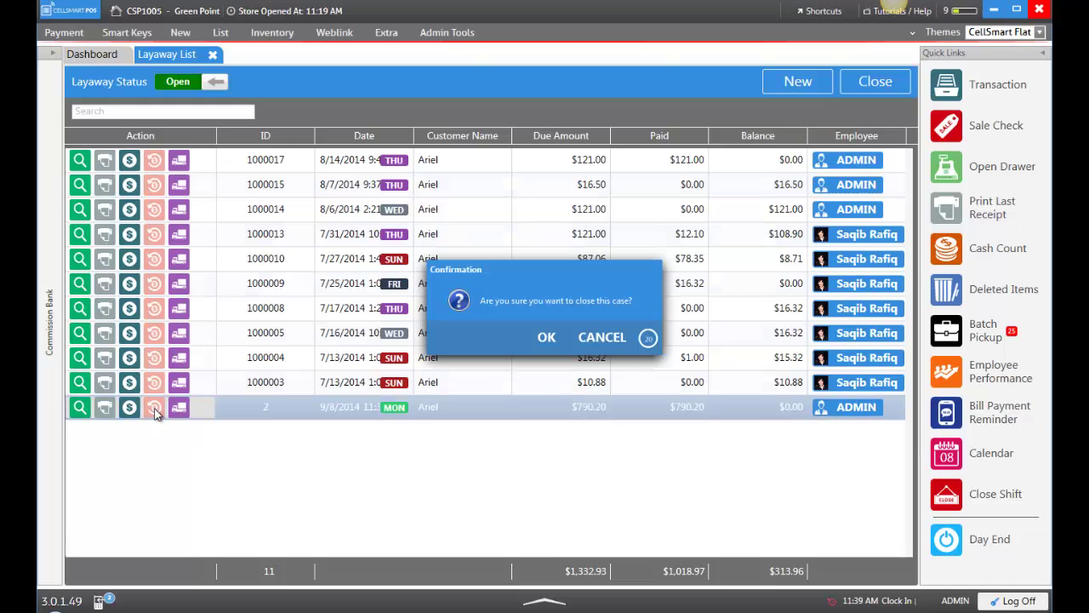
{"action": "left_click", "coordinate": [608, 339]}
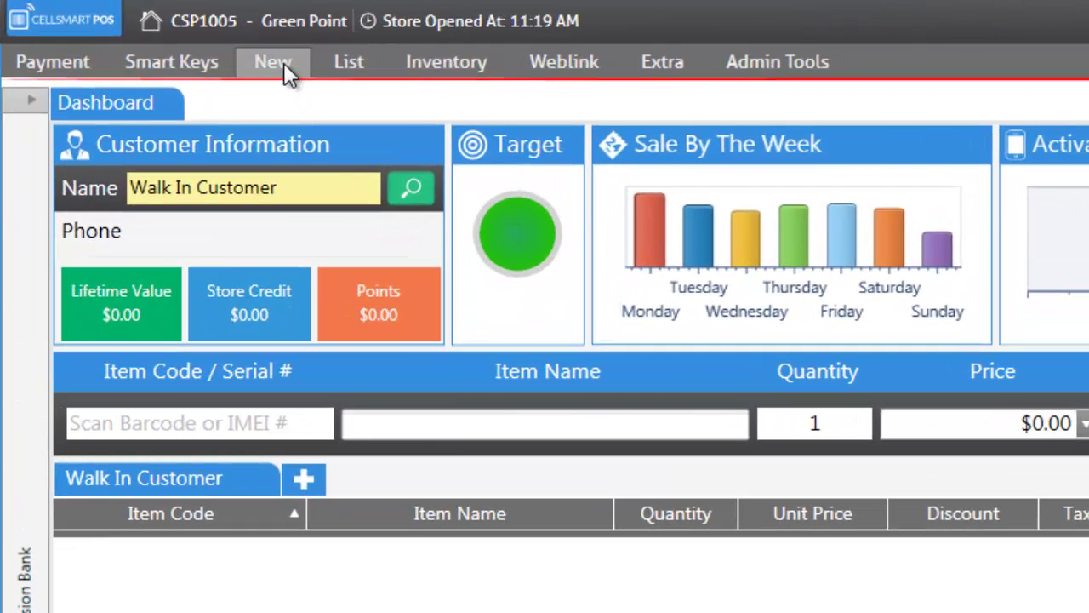
- Start a new expense and add a new payee named 'Light Bill'
{"action": "left_click", "coordinate": [281, 62]}
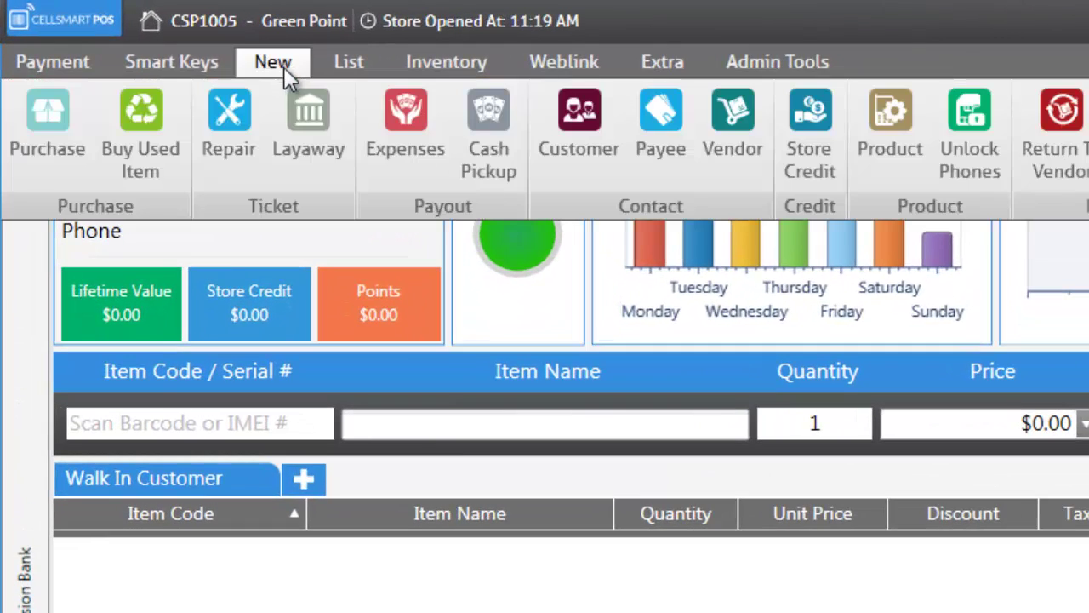
{"action": "left_click", "coordinate": [418, 139]}
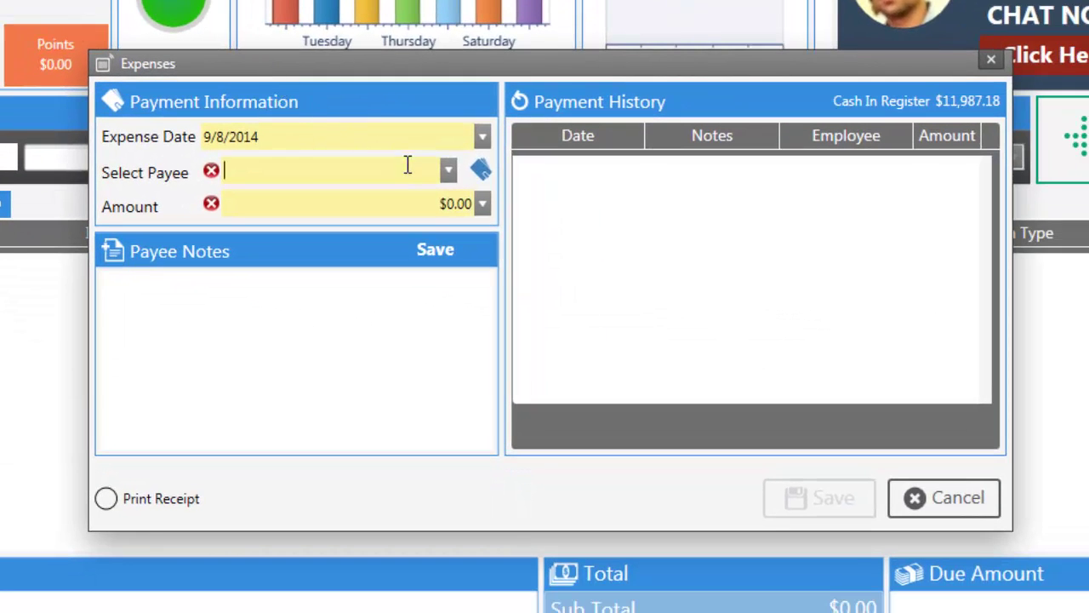
{"action": "left_click", "coordinate": [448, 173]}
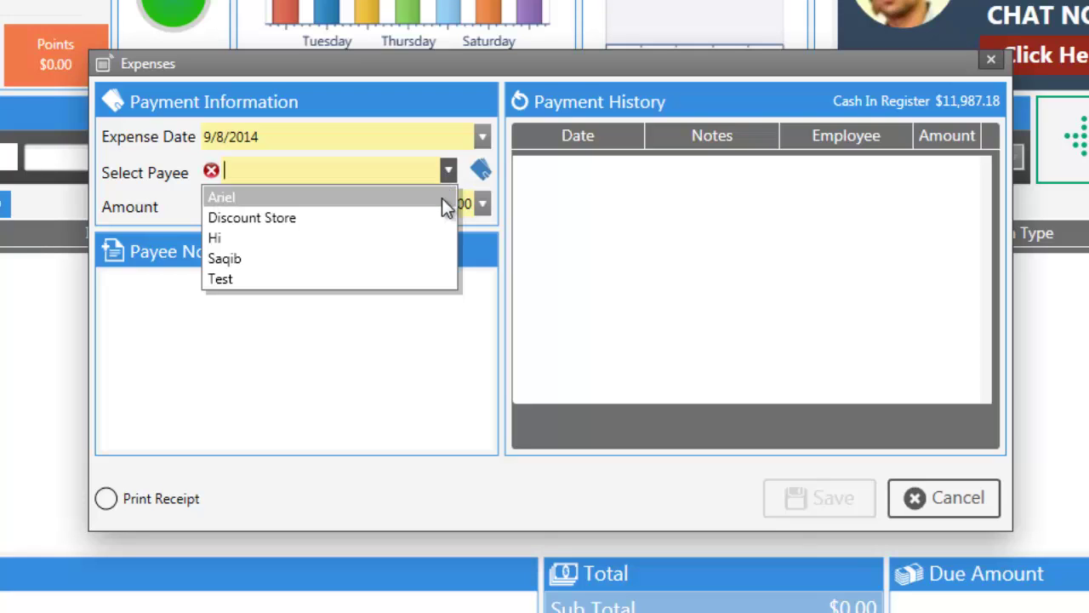
{"action": "left_click", "coordinate": [503, 170]}
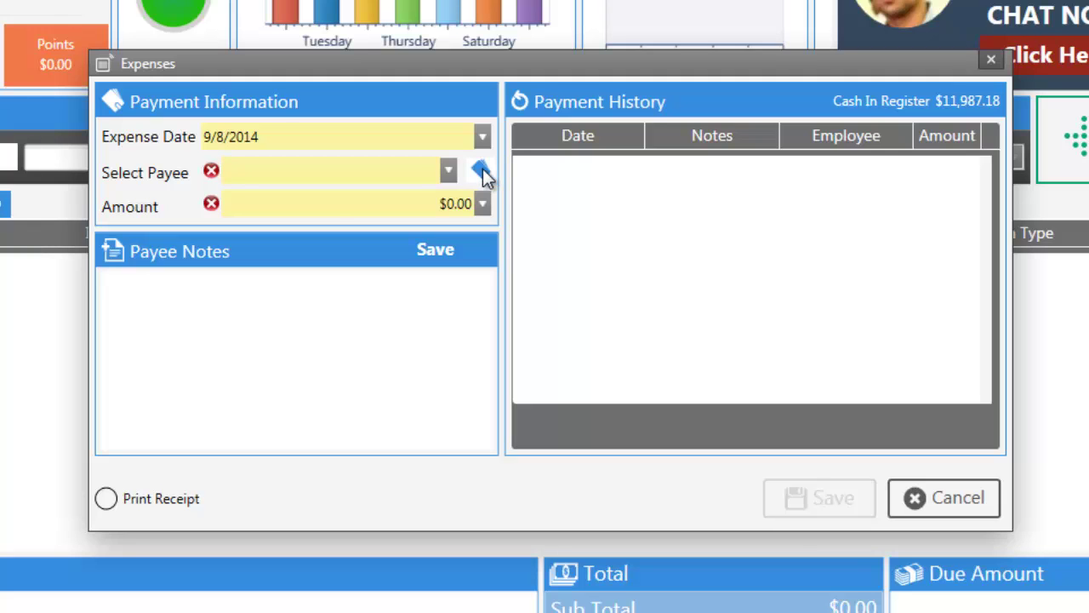
{"action": "left_click", "coordinate": [482, 170]}
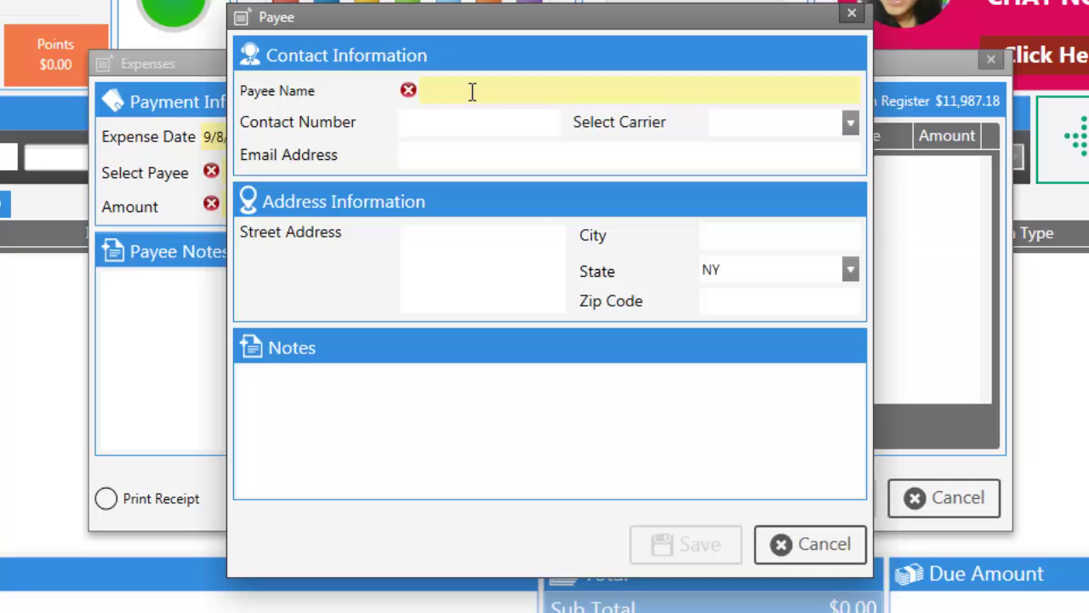
{"action": "type", "text": "Light "}
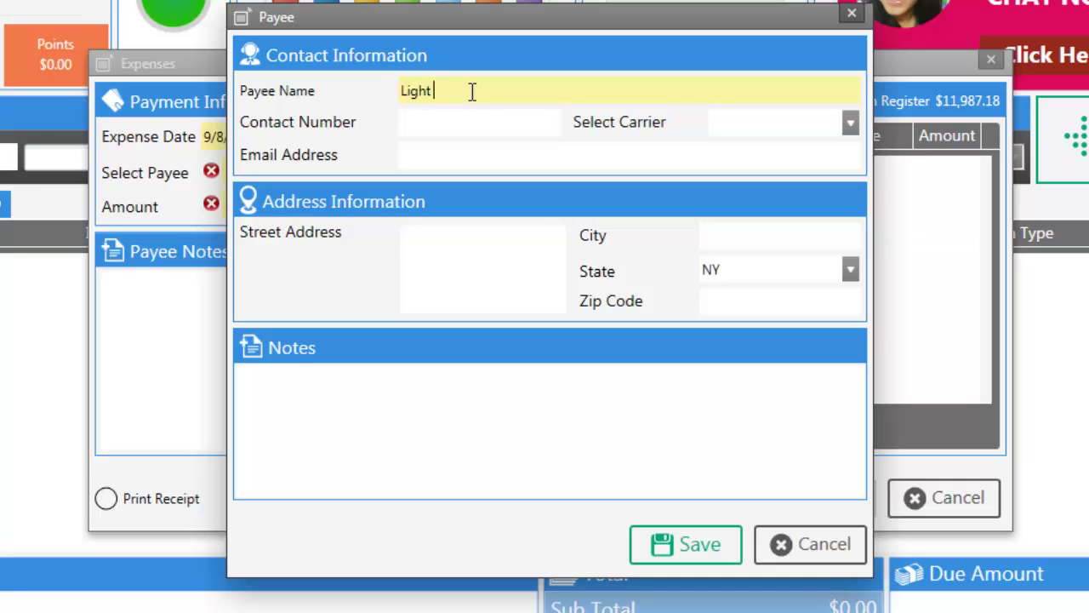
{"action": "type", "text": "Bill"}
{"action": "left_click", "coordinate": [685, 542]}
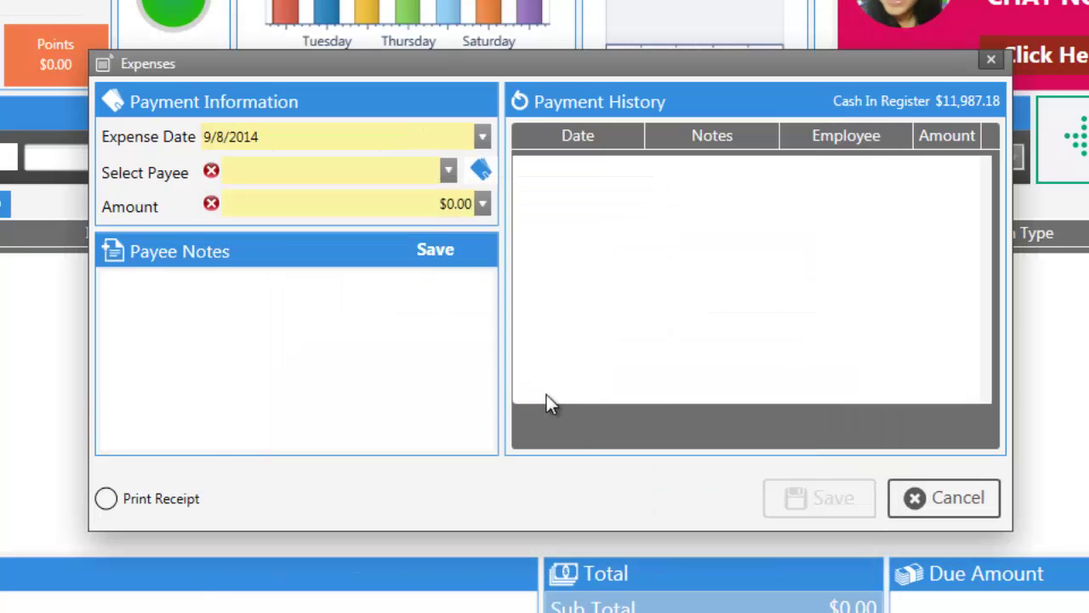
- Fill in the expense with payee Light Bill and amount $200, then save it
{"action": "left_click", "coordinate": [448, 173]}
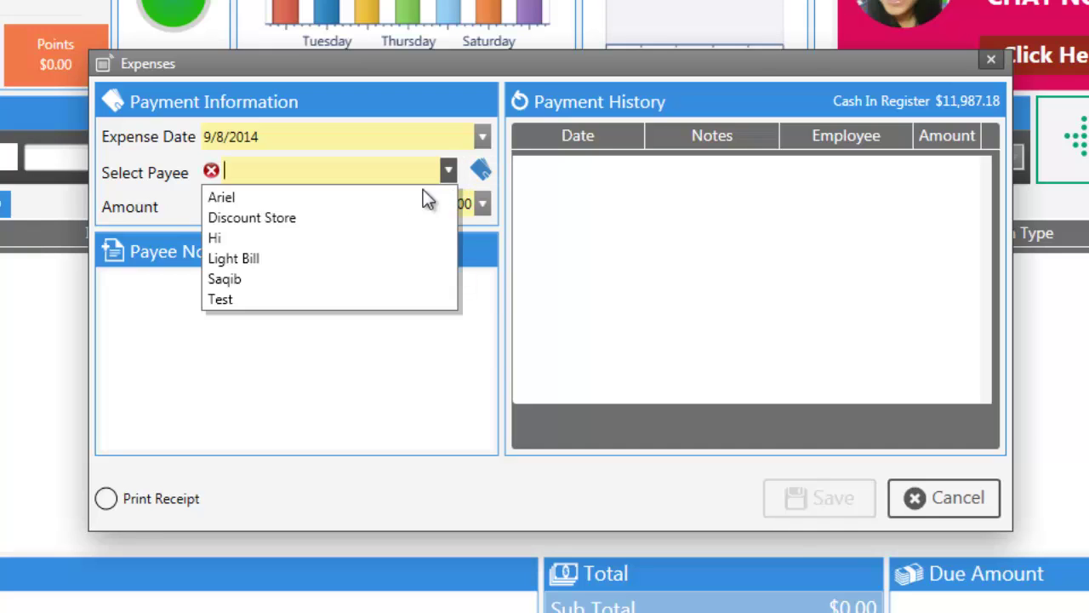
{"action": "left_click", "coordinate": [289, 257]}
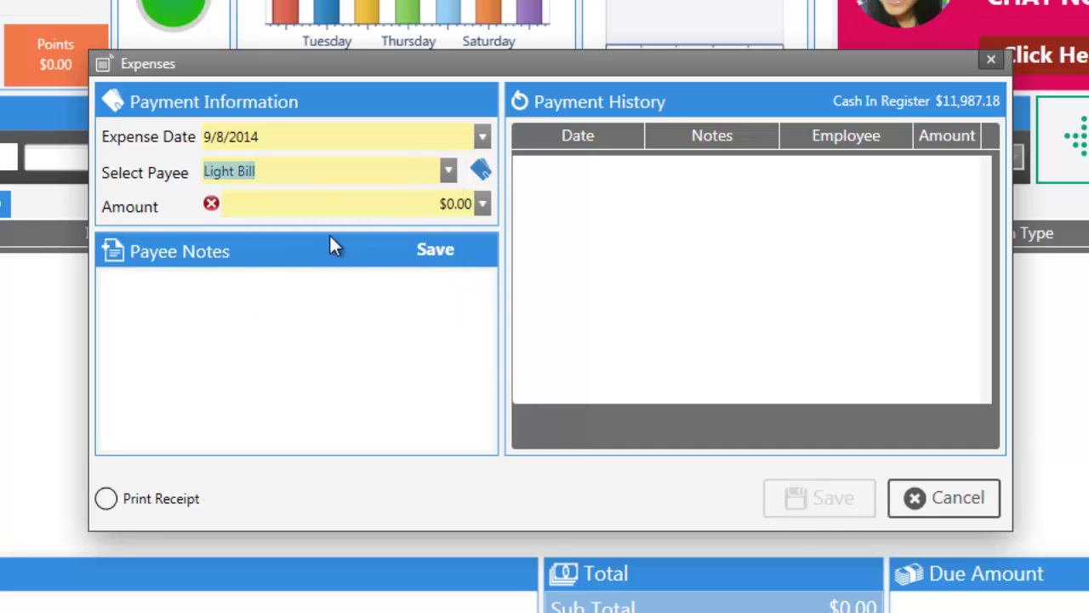
{"action": "left_click", "coordinate": [449, 204]}
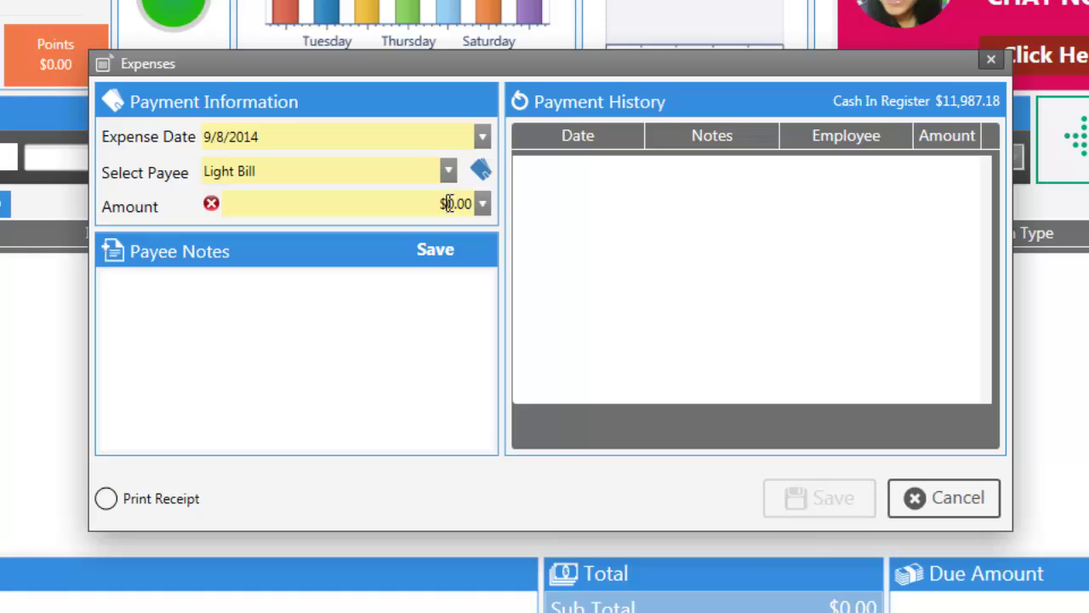
{"action": "type", "text": "200"}
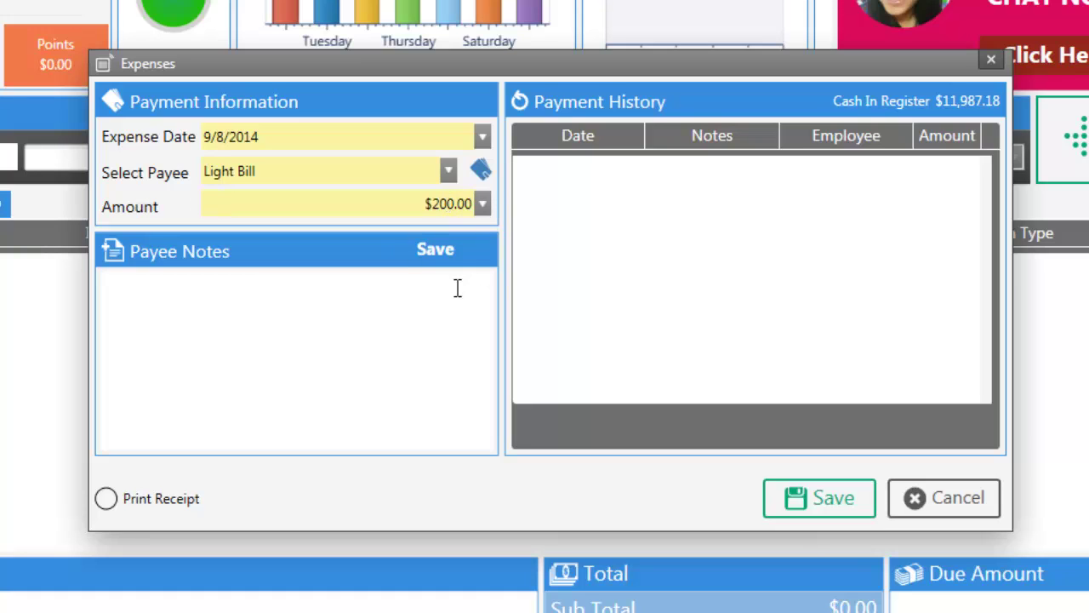
{"action": "left_click", "coordinate": [432, 302]}
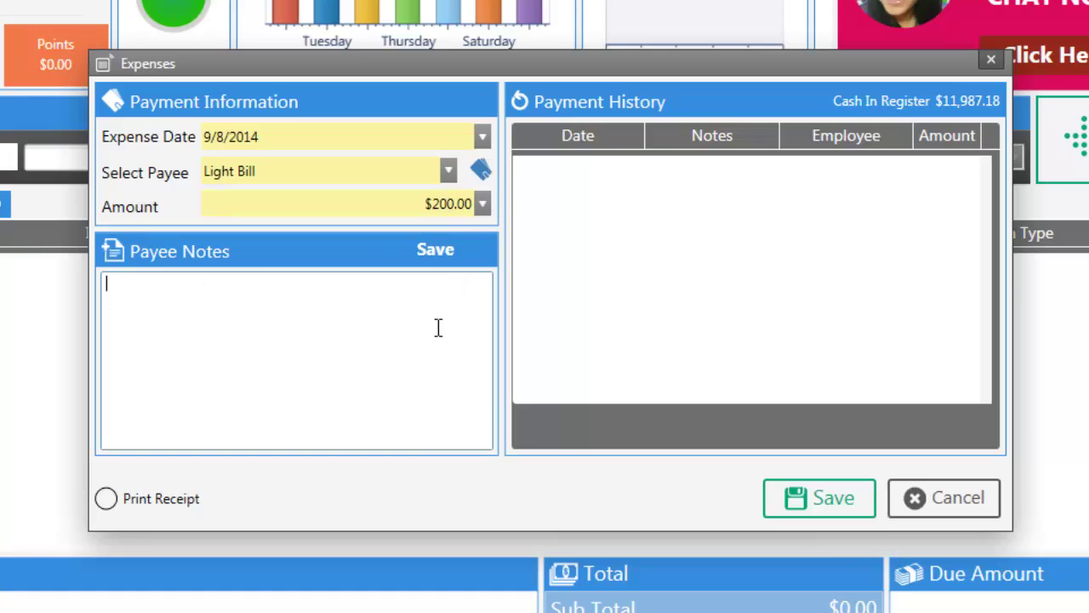
{"action": "left_click", "coordinate": [439, 250]}
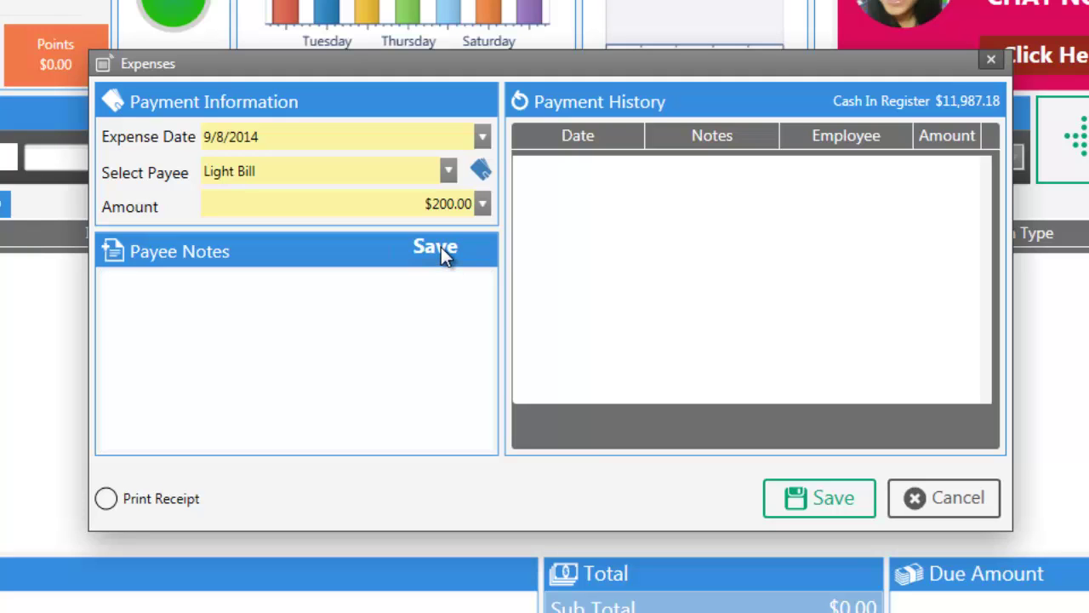
{"action": "left_click", "coordinate": [825, 493]}
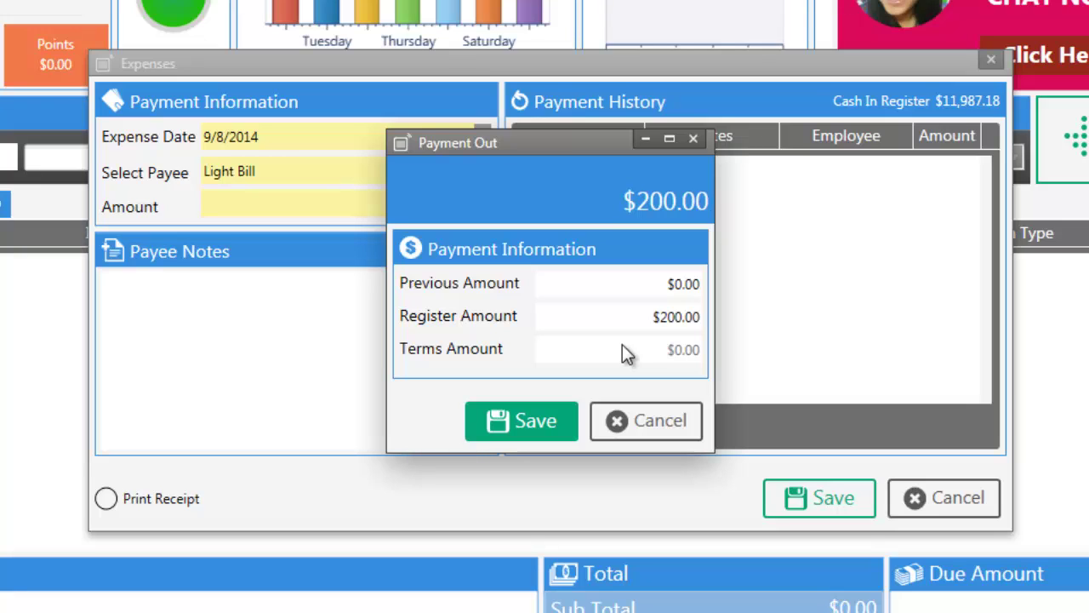
- Set Previous amount to 20, trim the Register Amount, and save the payment out
{"action": "left_click", "coordinate": [674, 282]}
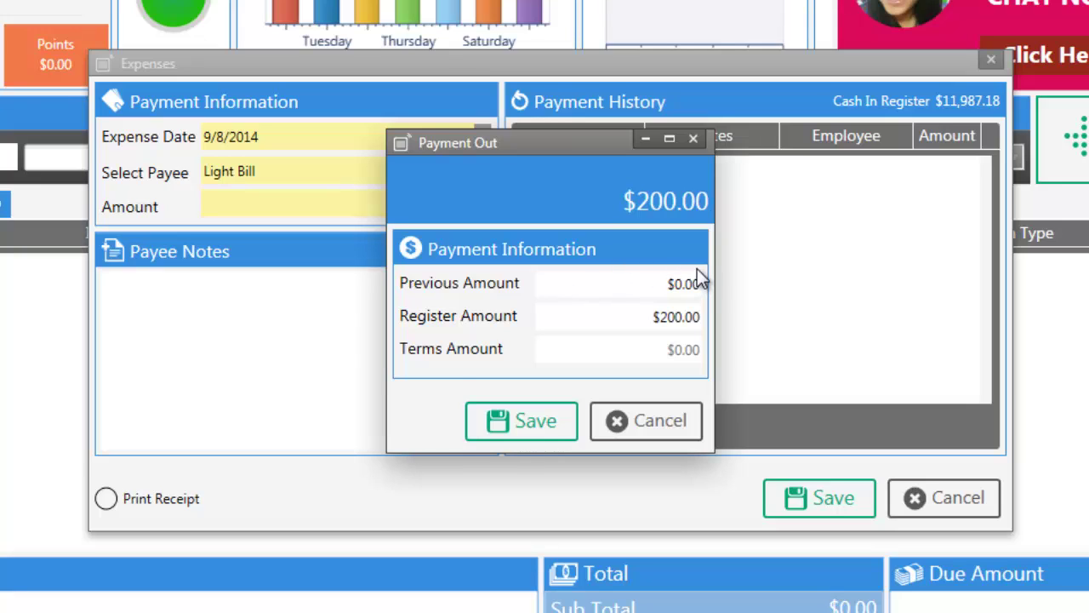
{"action": "type", "text": "2"}
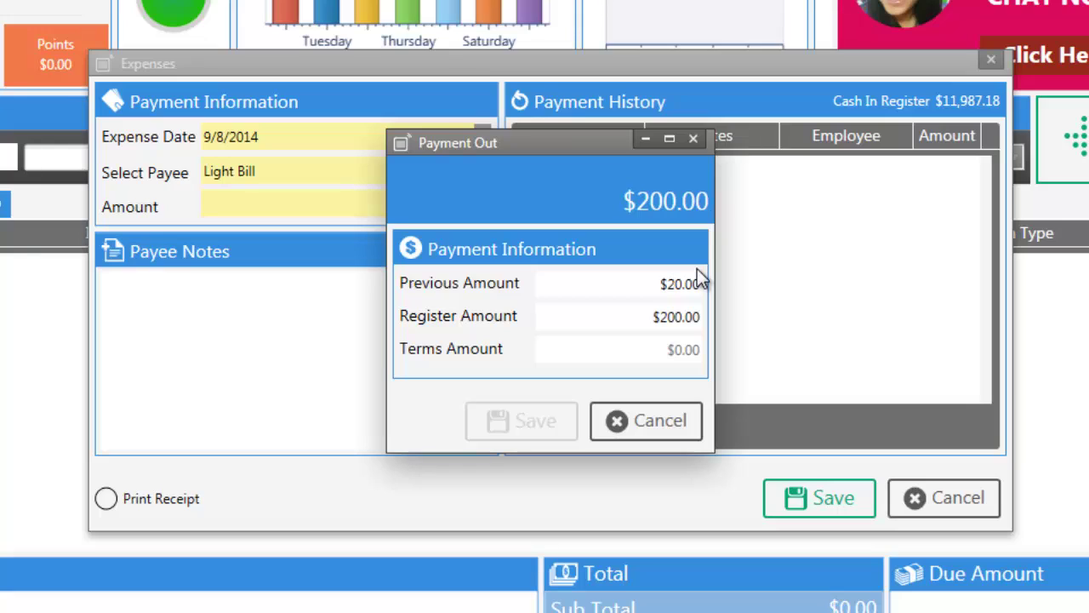
{"action": "type", "text": "0"}
{"action": "left_click", "coordinate": [667, 316]}
{"action": "key", "text": "BackSpace"}
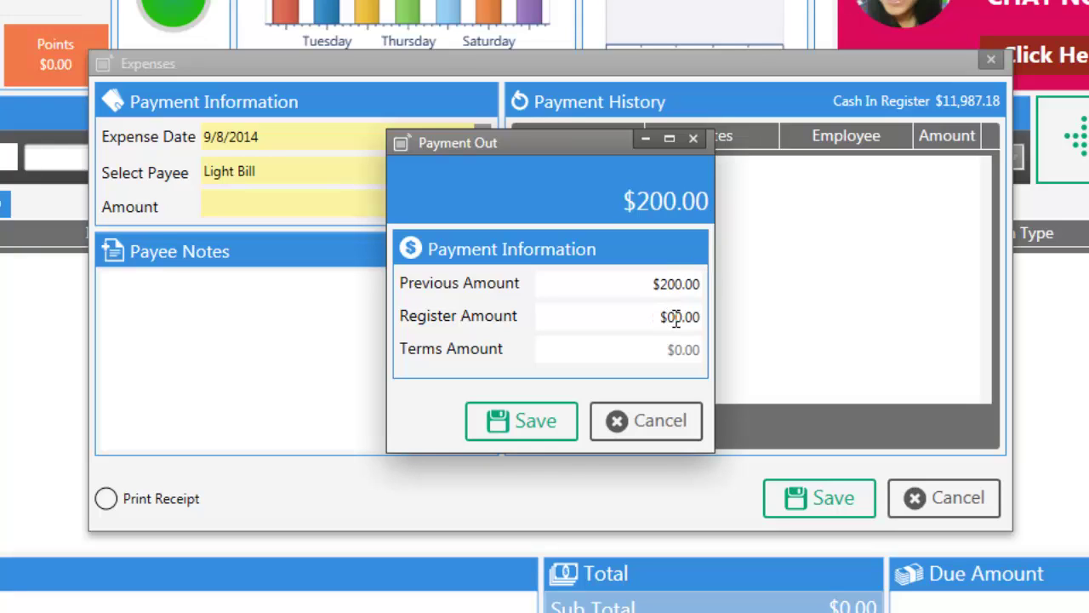
{"action": "left_click", "coordinate": [541, 419]}
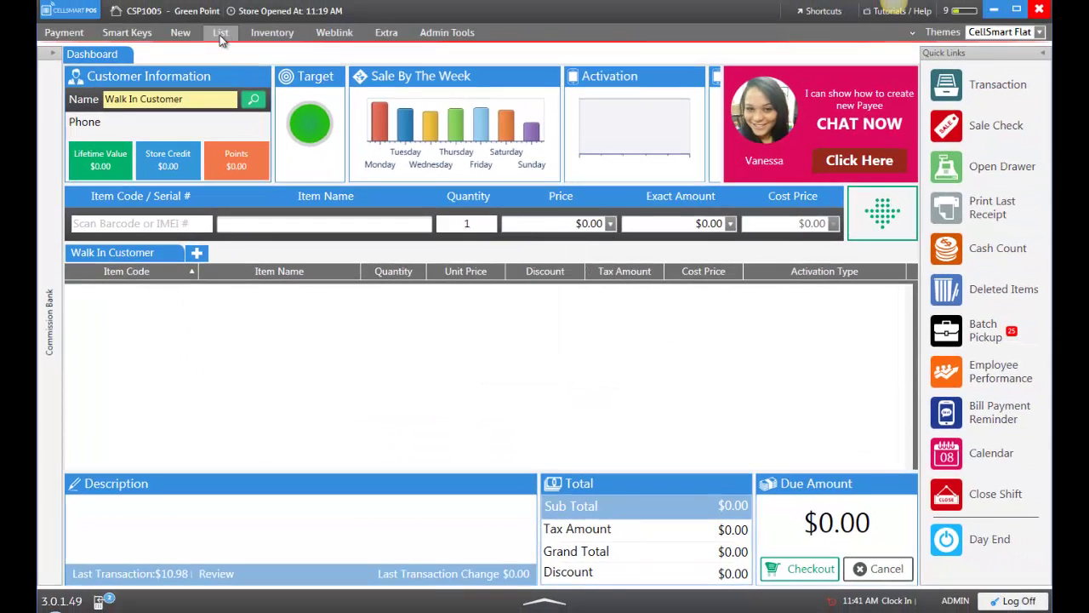
- Open the Expense List and select the $200.00 Light Bill entry
{"action": "left_click", "coordinate": [219, 34]}
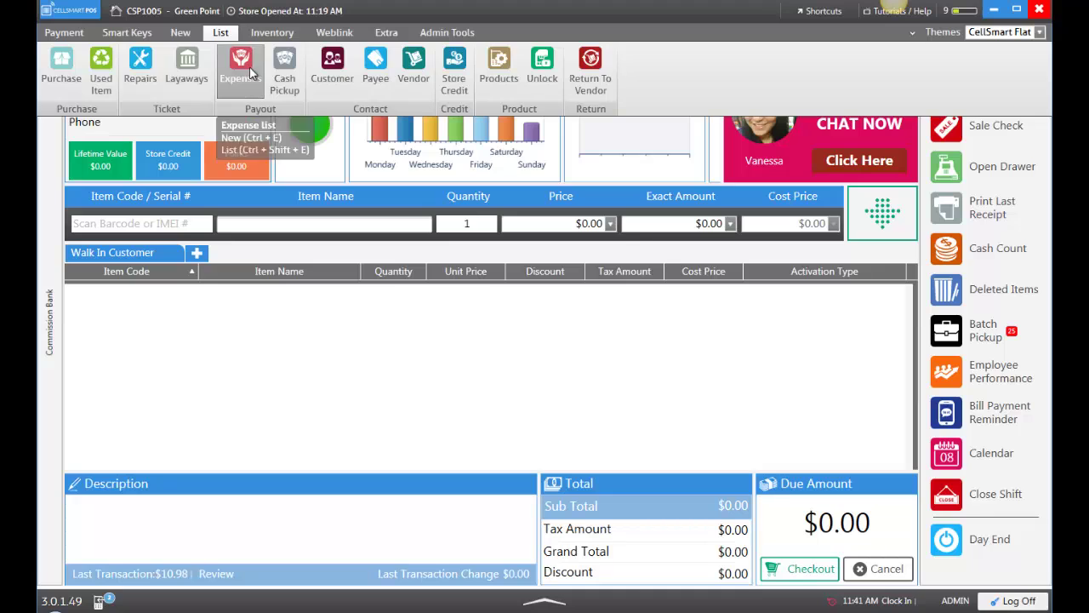
{"action": "left_click", "coordinate": [250, 66]}
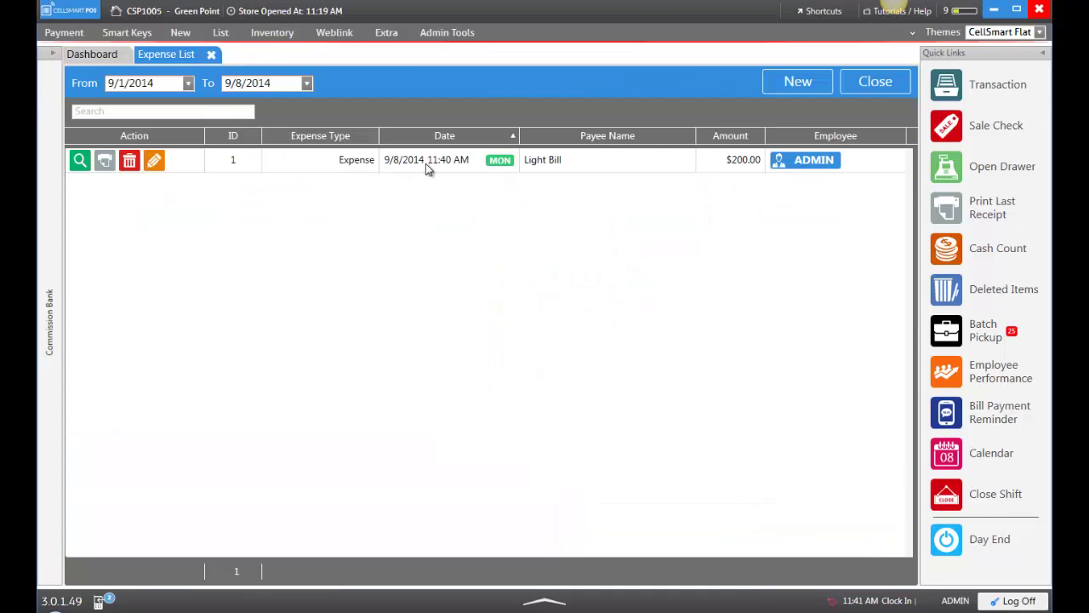
{"action": "left_click", "coordinate": [541, 165]}
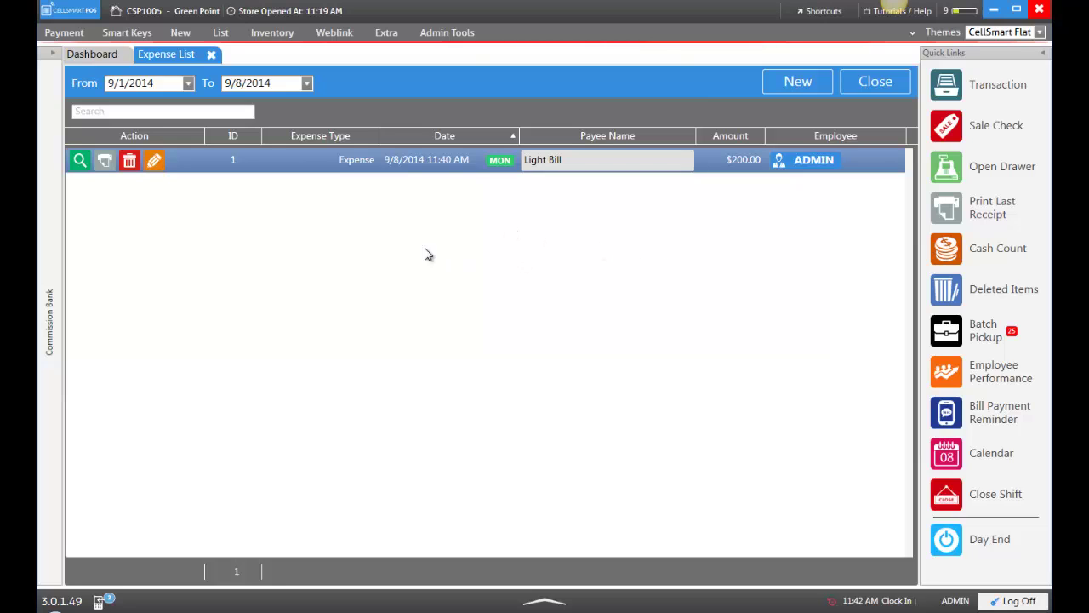
- Record a new $5.00 expense to payee Discount Store and confirm the payment out
{"action": "left_click", "coordinate": [178, 32]}
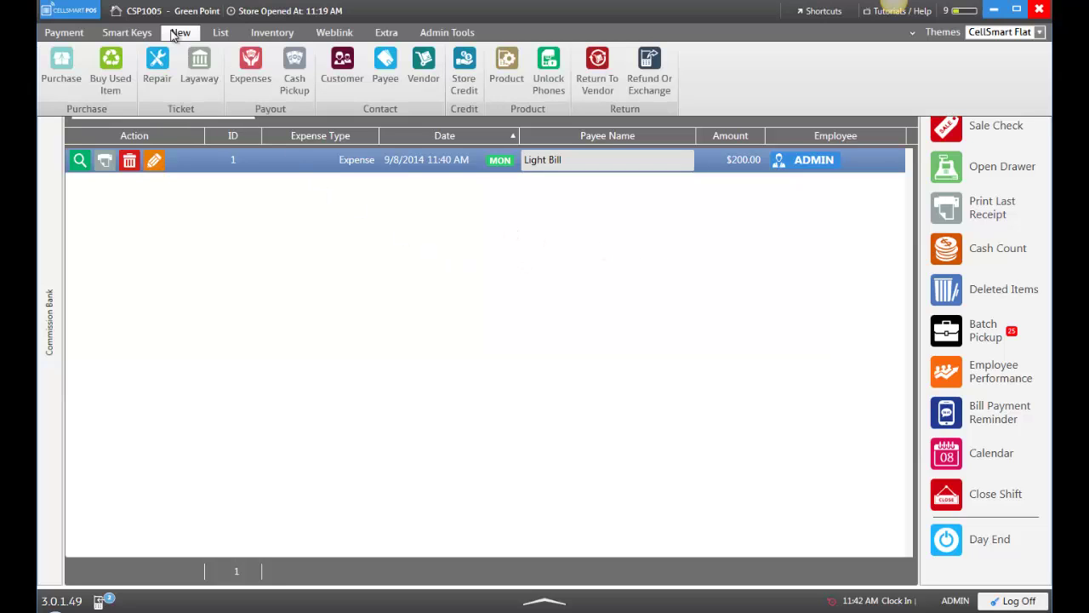
{"action": "left_click", "coordinate": [247, 85]}
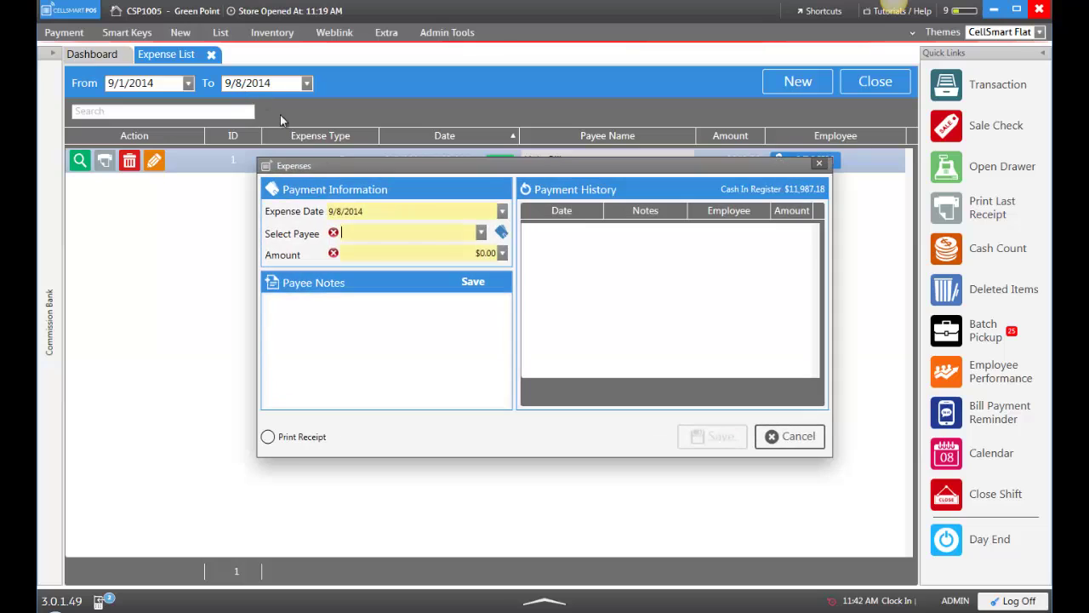
{"action": "left_click", "coordinate": [481, 232]}
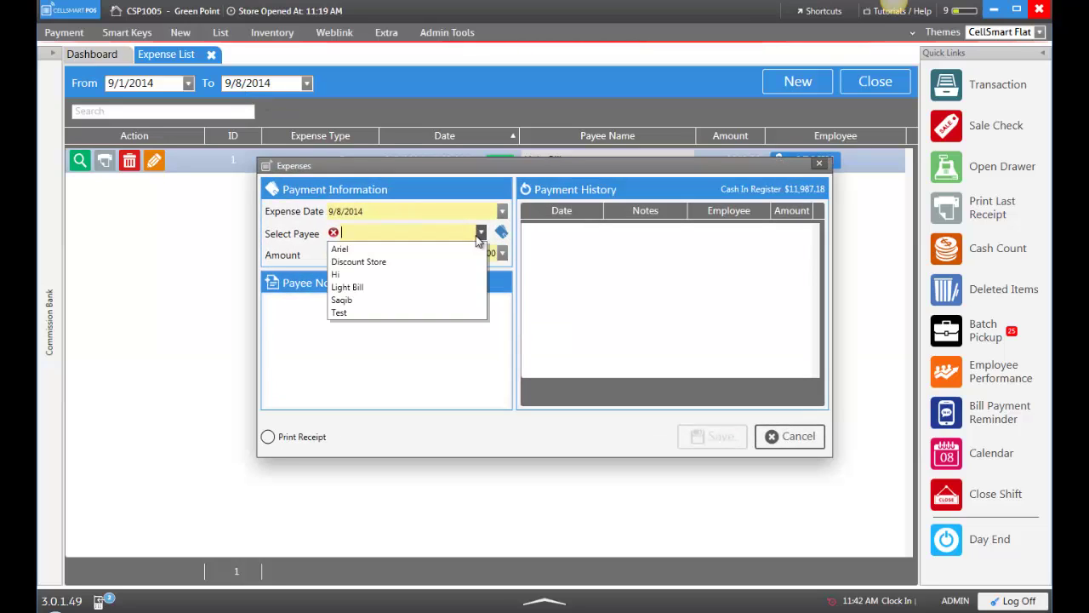
{"action": "left_click", "coordinate": [376, 264]}
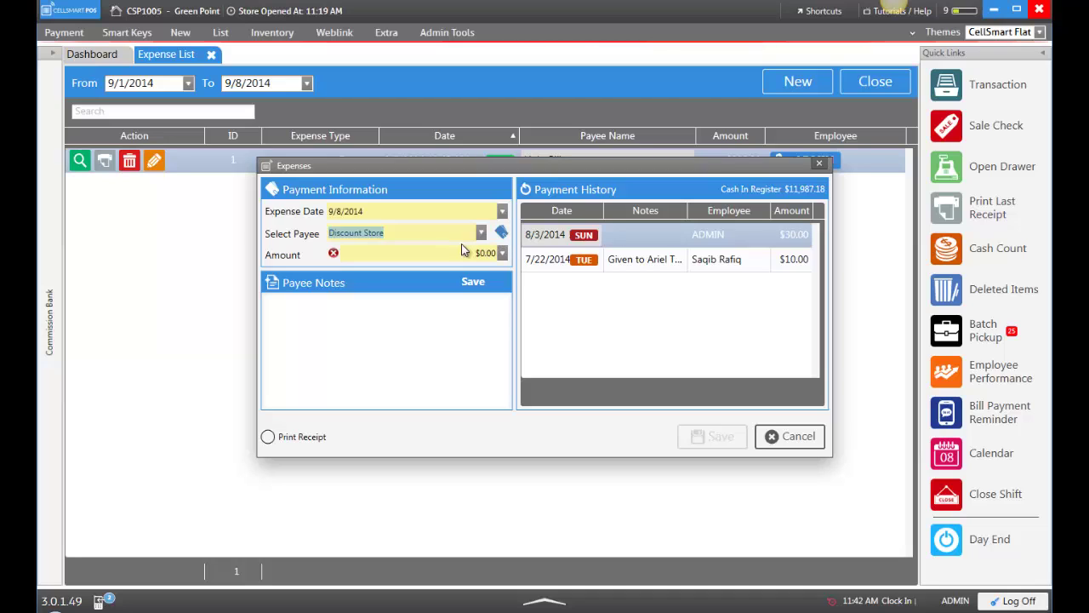
{"action": "left_click", "coordinate": [502, 255]}
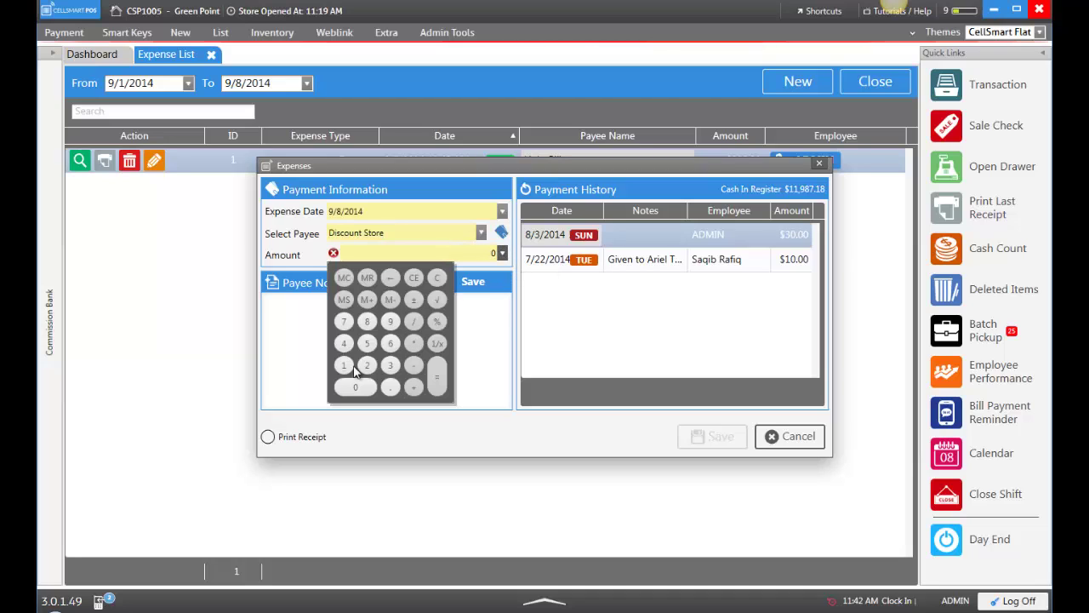
{"action": "left_click", "coordinate": [367, 343]}
{"action": "left_click", "coordinate": [389, 387]}
{"action": "left_click", "coordinate": [362, 388]}
{"action": "left_click", "coordinate": [491, 340]}
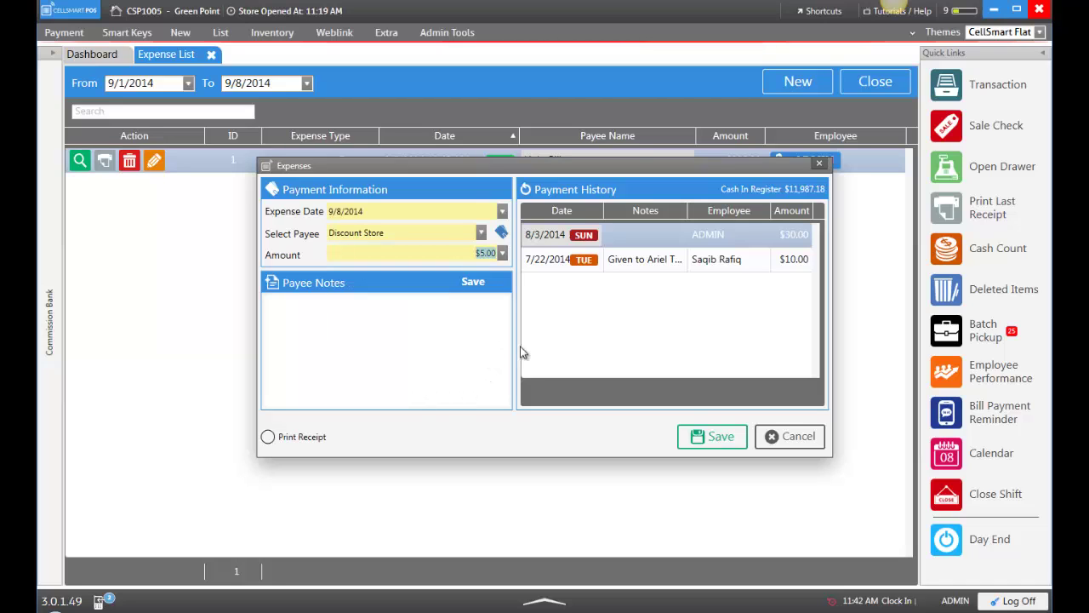
{"action": "left_click", "coordinate": [712, 436]}
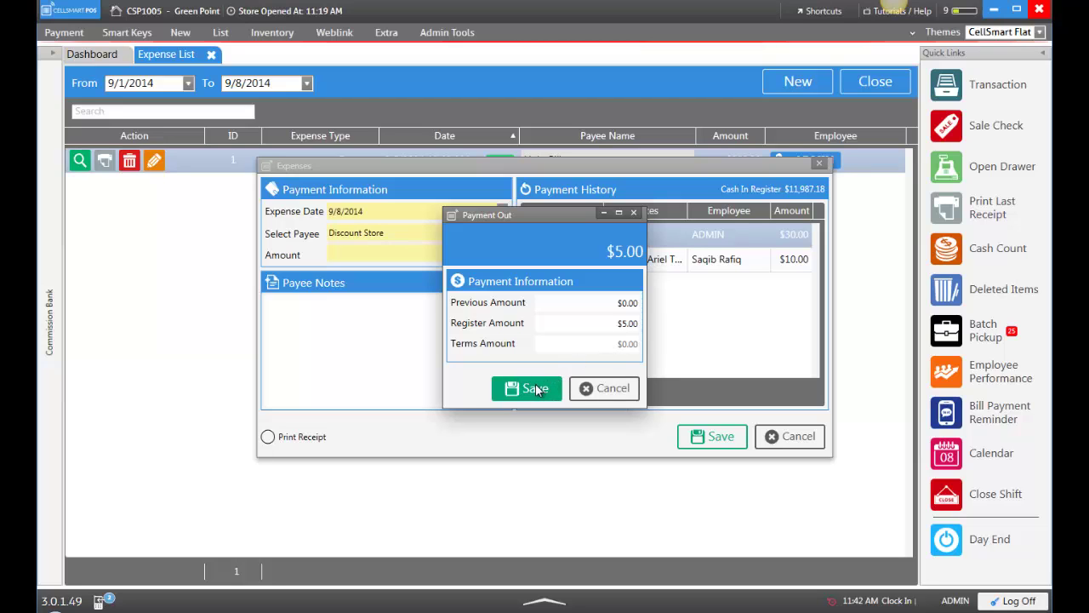
{"action": "left_click", "coordinate": [531, 388]}
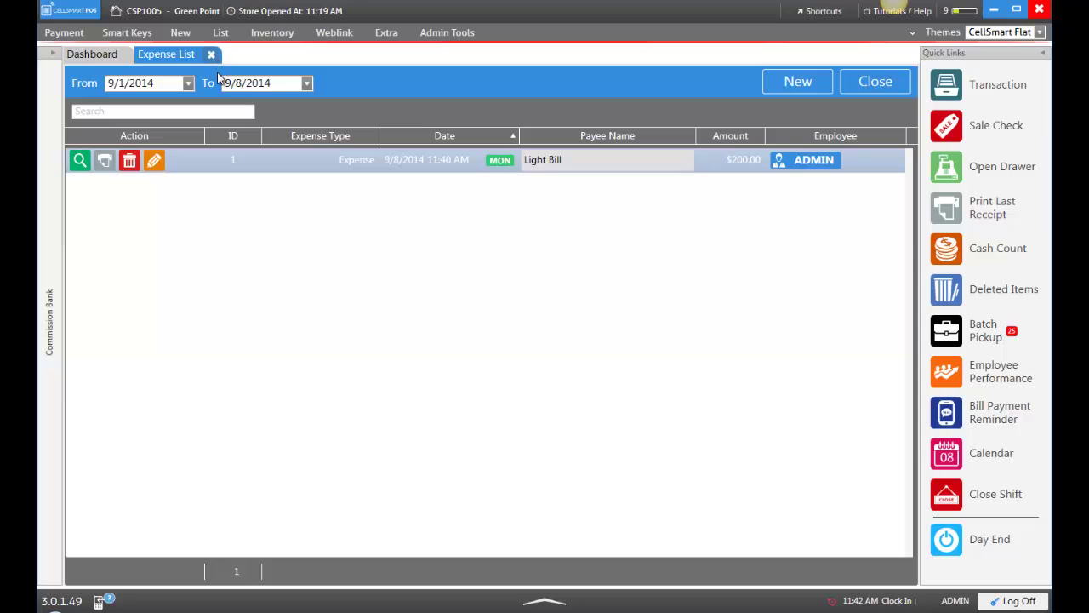
- Reopen the Expense List and select the new Discount Store entry
{"action": "left_click", "coordinate": [211, 54]}
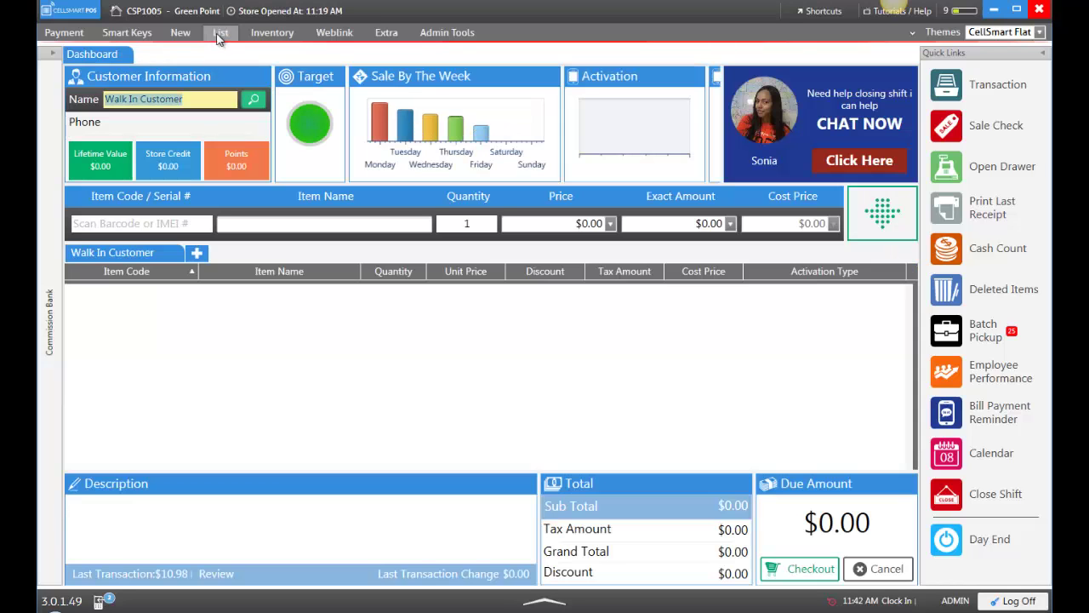
{"action": "left_click", "coordinate": [218, 32]}
{"action": "left_click", "coordinate": [240, 75]}
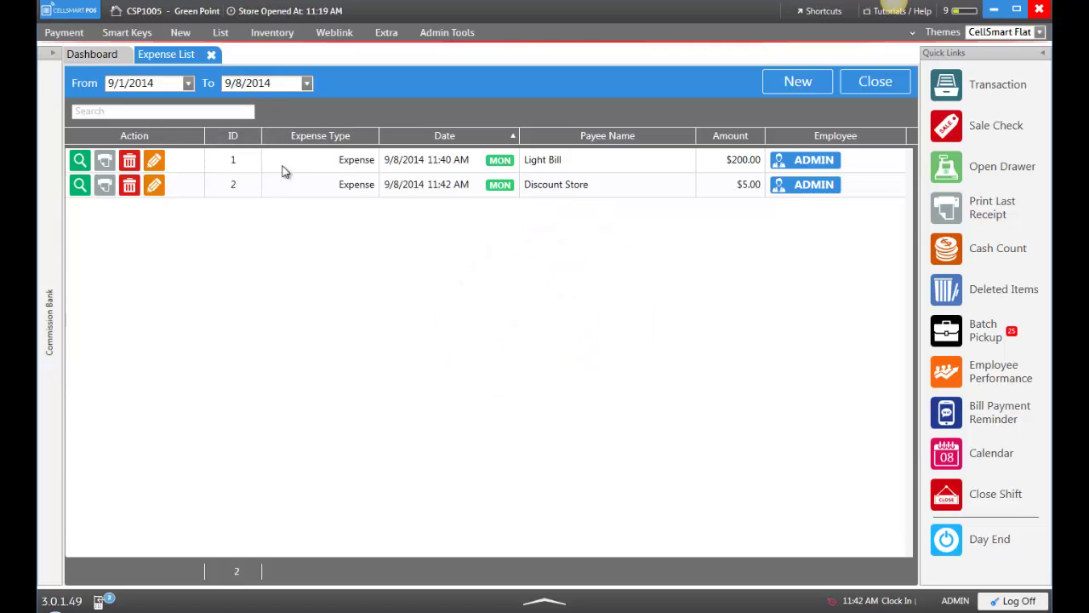
{"action": "left_click", "coordinate": [402, 194]}
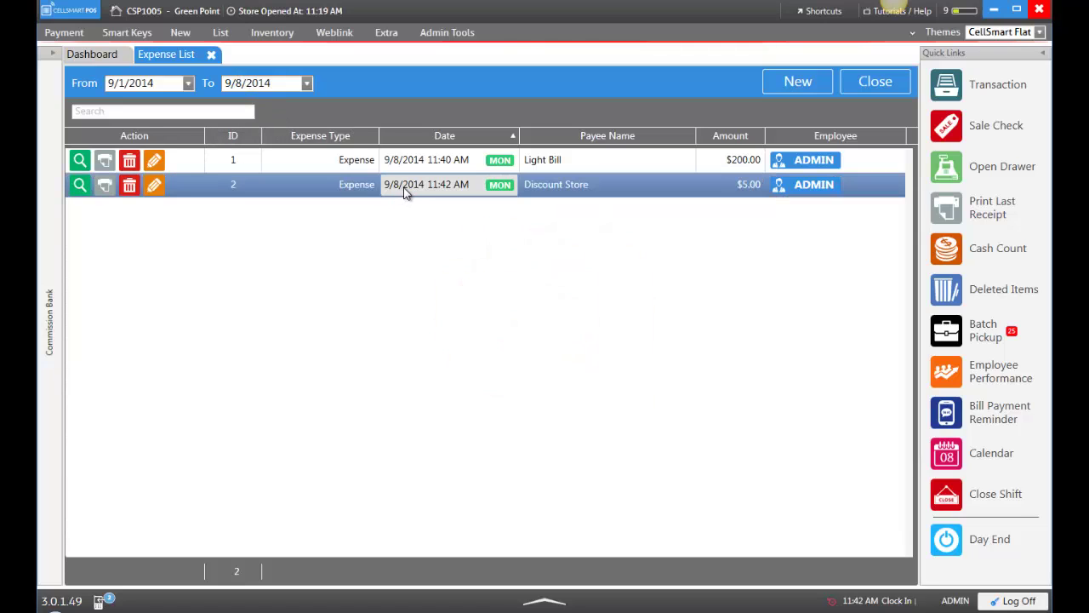
- Open the Close Shift register summary and scroll through its totals
{"action": "left_click", "coordinate": [976, 500]}
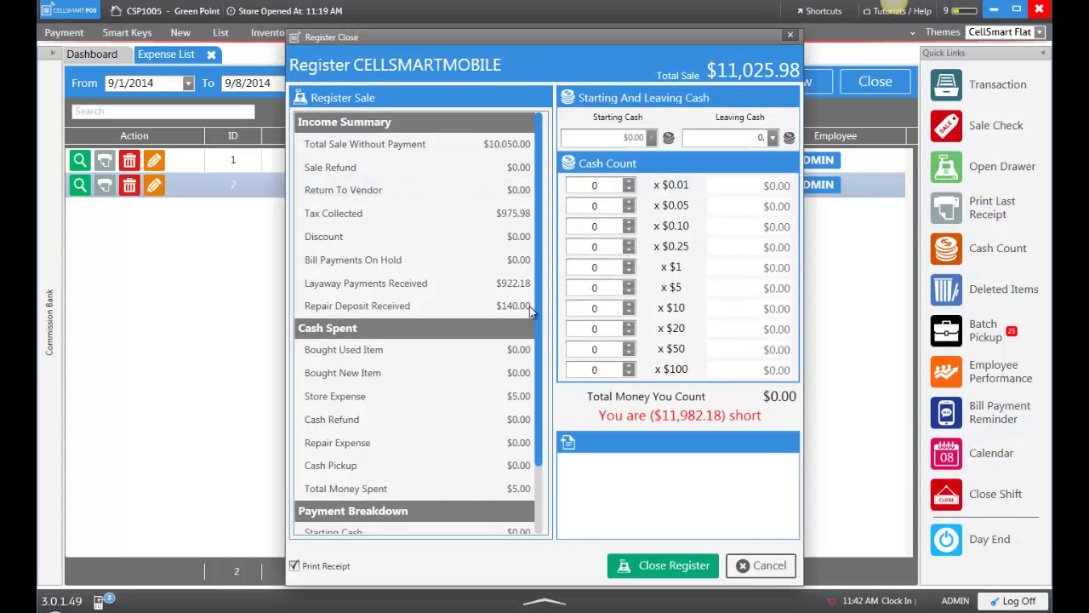
{"action": "scroll", "coordinate": [538, 284], "scroll_direction": "down", "scroll_amount": 1}
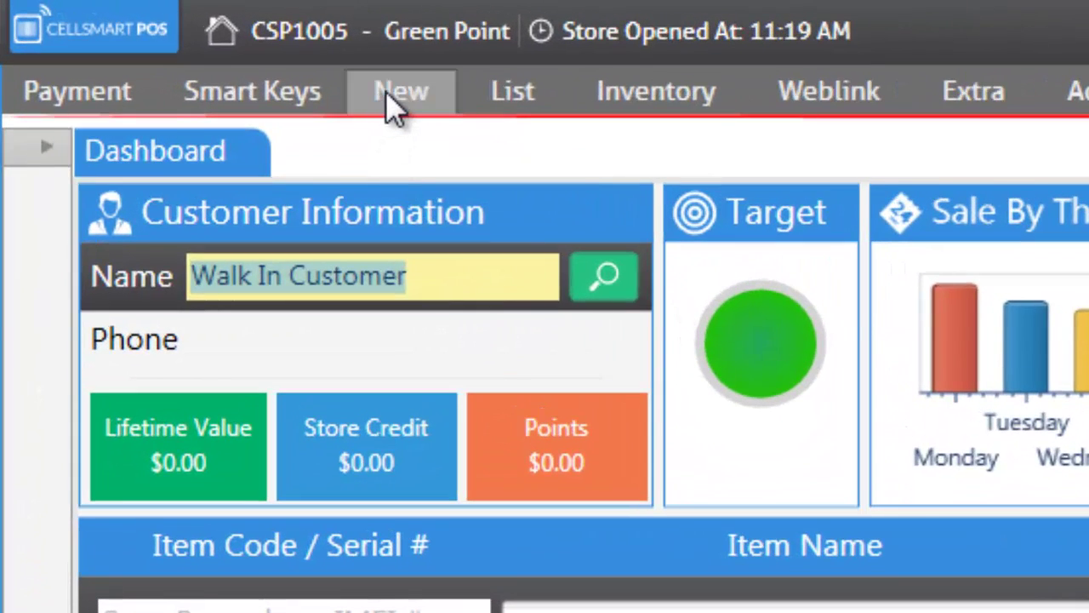
- Start a used-item purchase from the searched customer and enter 'HTC One' as item code
{"action": "left_click", "coordinate": [393, 100]}
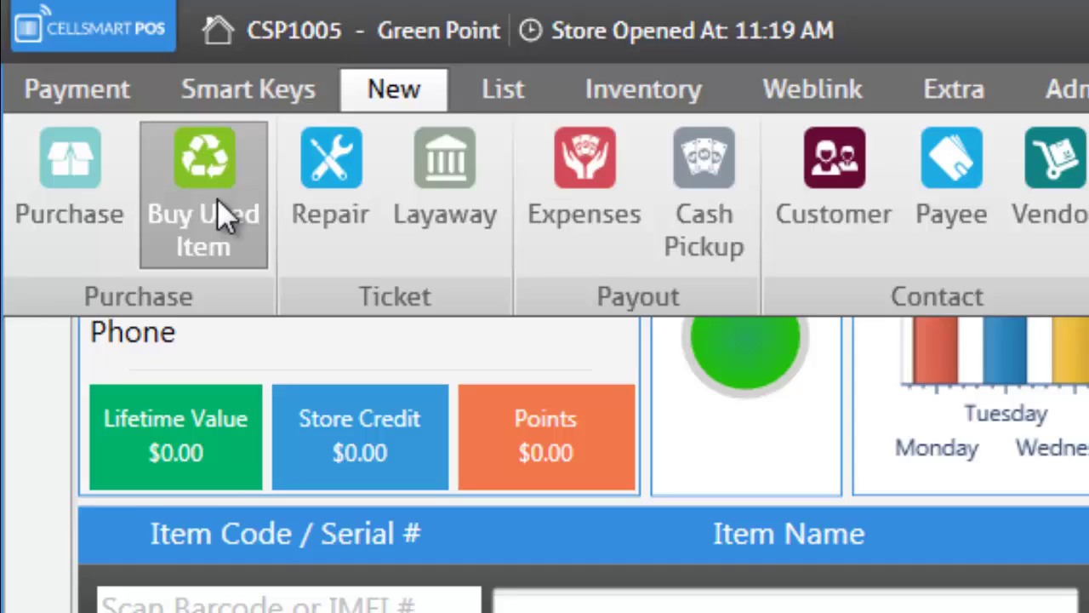
{"action": "left_click", "coordinate": [217, 204]}
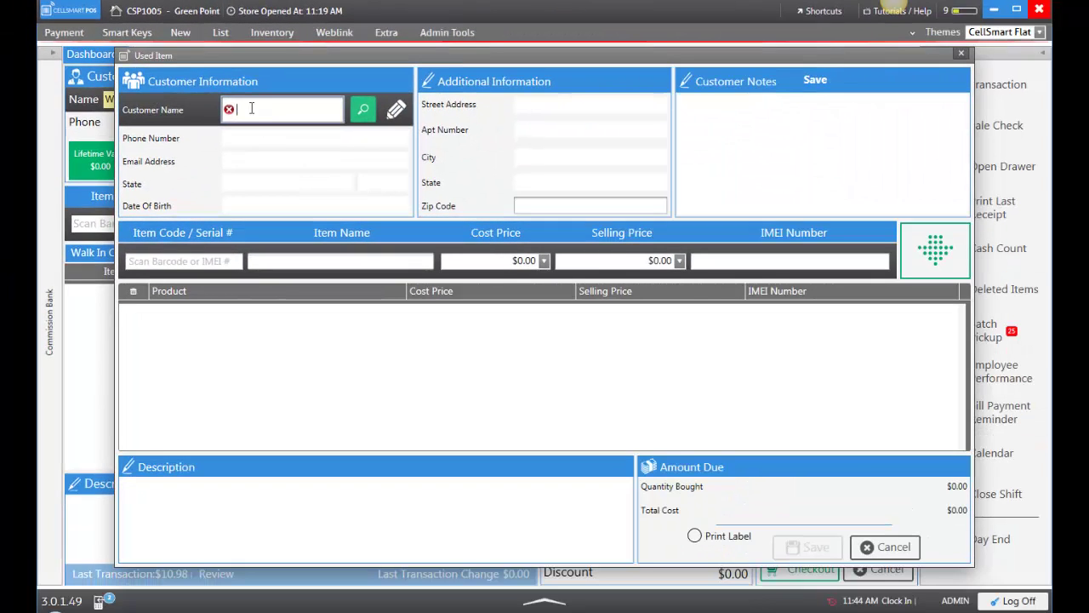
{"action": "type", "text": "das"}
{"action": "key", "text": "Return"}
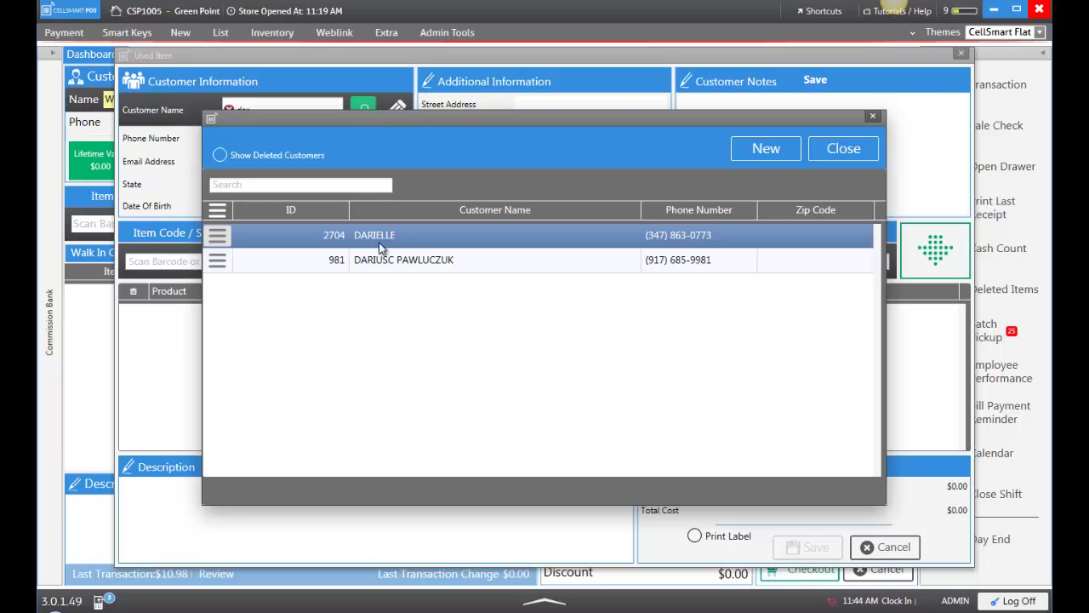
{"action": "double_click", "coordinate": [380, 237]}
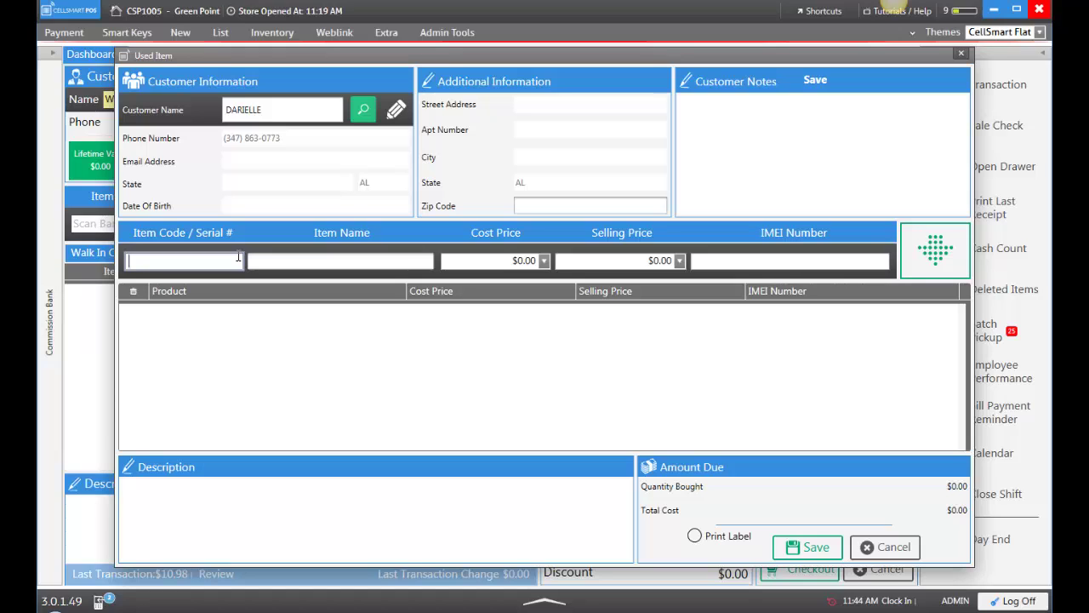
{"action": "type", "text": "HTC One"}
{"action": "key", "text": "Return"}
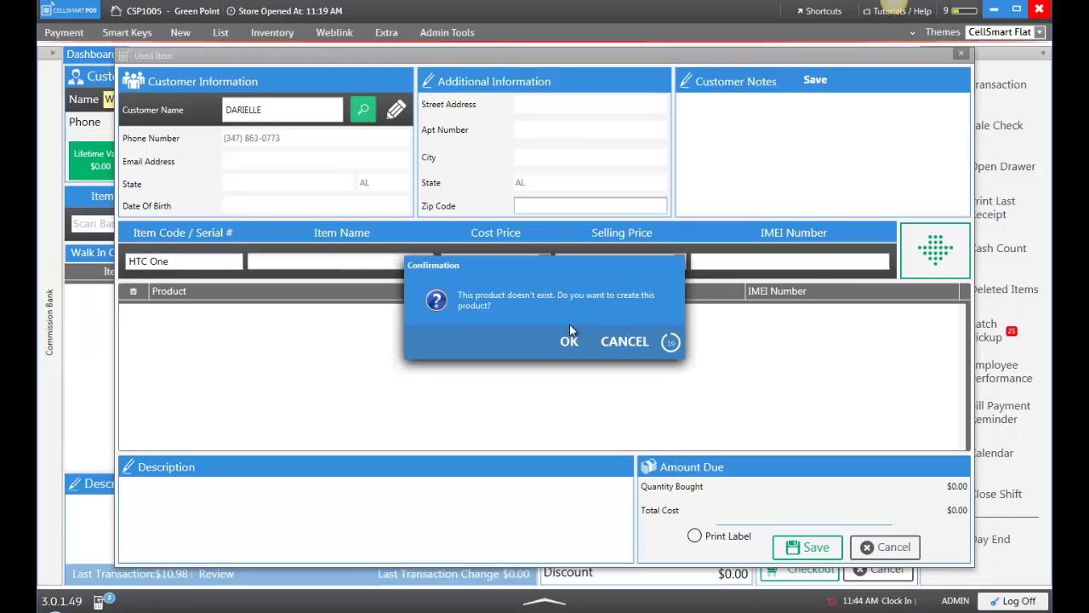
- Create HTC One as a Used Item category product with Apply Tax off
{"action": "left_click", "coordinate": [574, 341]}
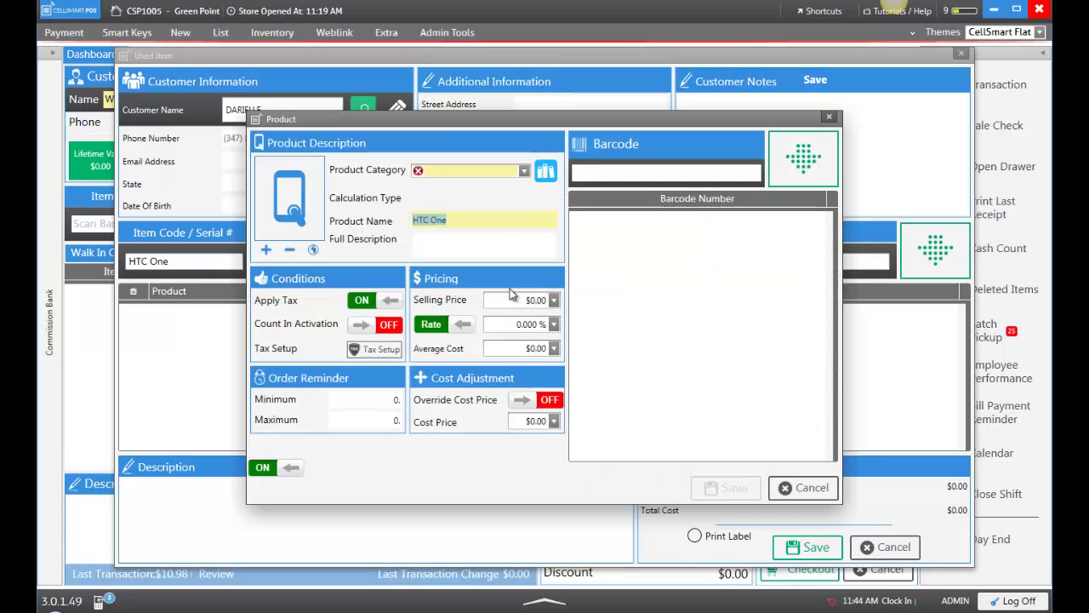
{"action": "left_click", "coordinate": [519, 171]}
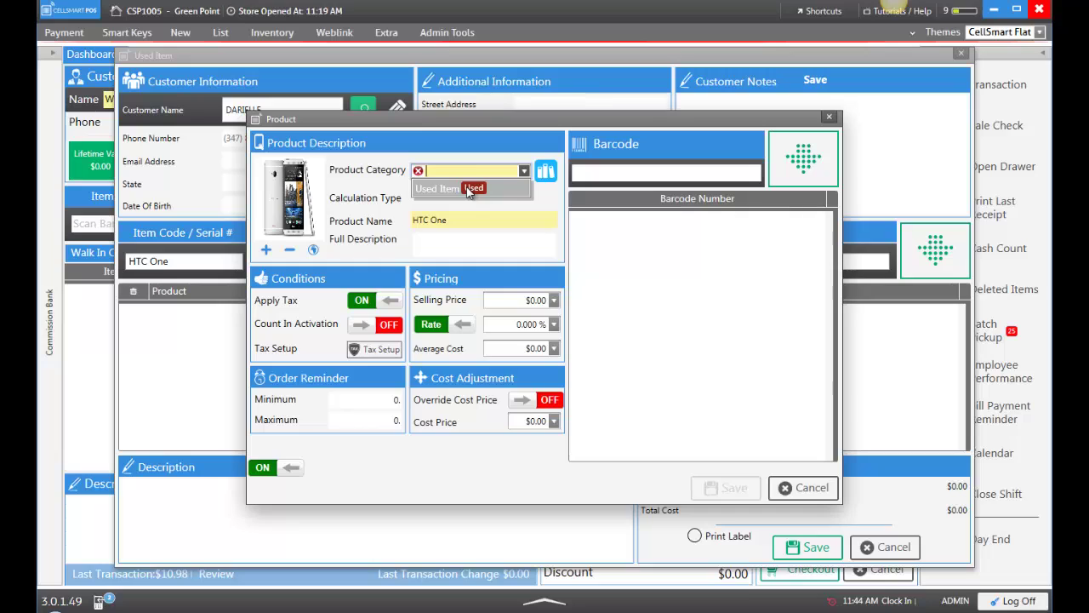
{"action": "left_click", "coordinate": [467, 188]}
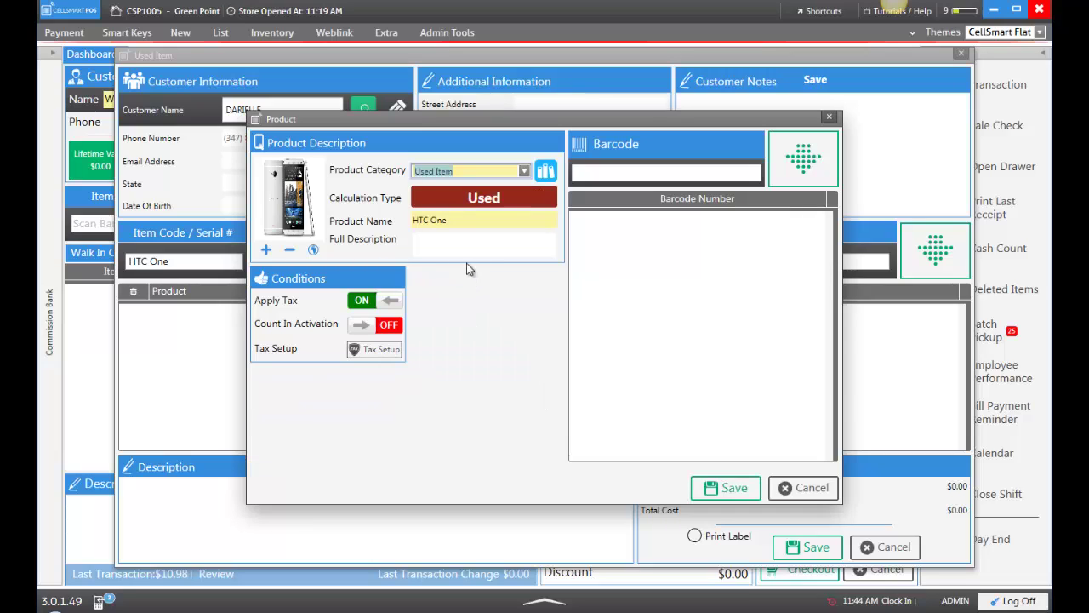
{"action": "left_click", "coordinate": [380, 302]}
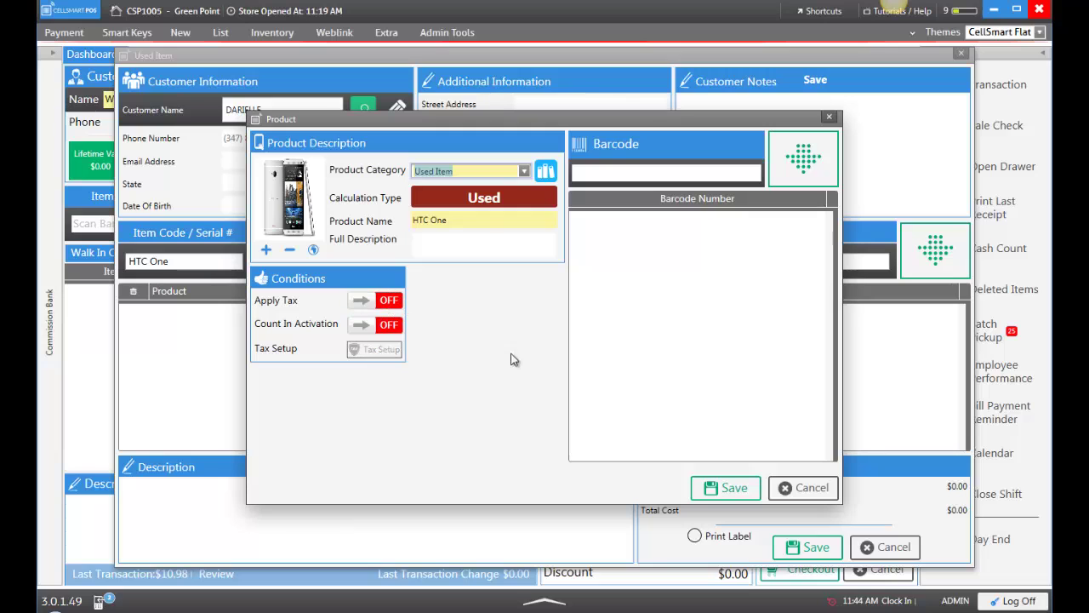
{"action": "left_click", "coordinate": [711, 490]}
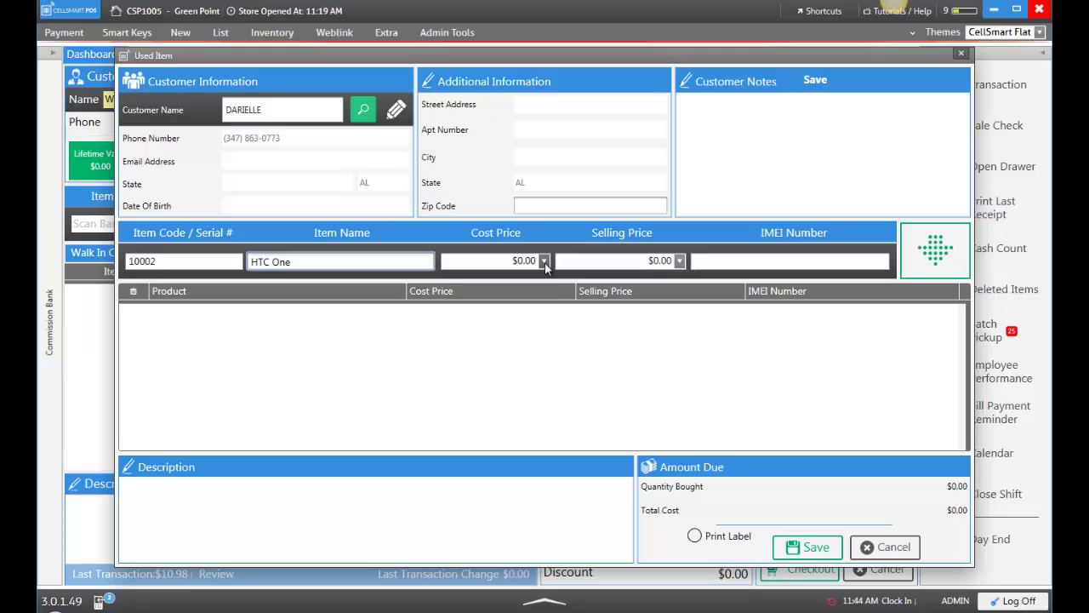
- Give the HTC One a $200.00 cost price and a $300.00 selling price
{"action": "left_click", "coordinate": [545, 261]}
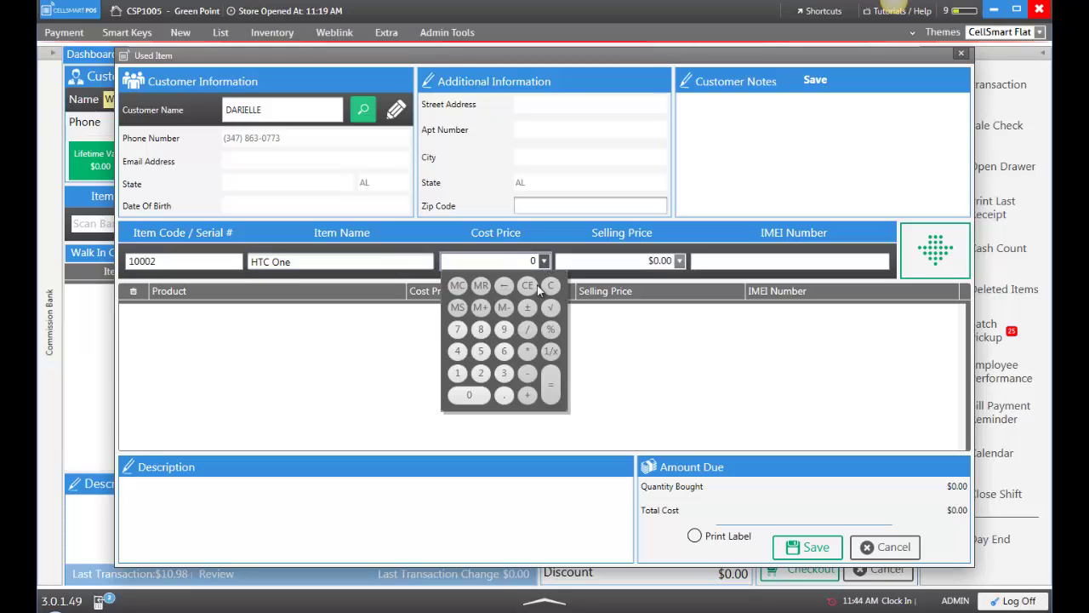
{"action": "left_click", "coordinate": [480, 373]}
{"action": "left_click", "coordinate": [469, 394]}
{"action": "left_click", "coordinate": [469, 394]}
{"action": "left_click", "coordinate": [688, 261]}
{"action": "left_click", "coordinate": [686, 261]}
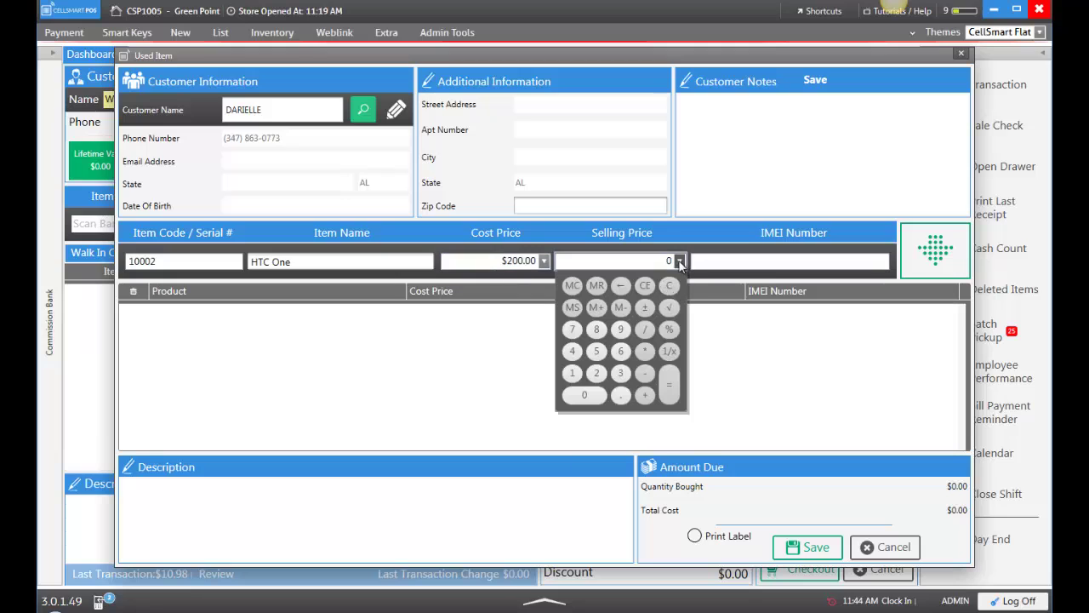
{"action": "left_click", "coordinate": [620, 372]}
{"action": "left_click", "coordinate": [585, 395]}
{"action": "left_click", "coordinate": [585, 394]}
{"action": "left_click", "coordinate": [733, 264]}
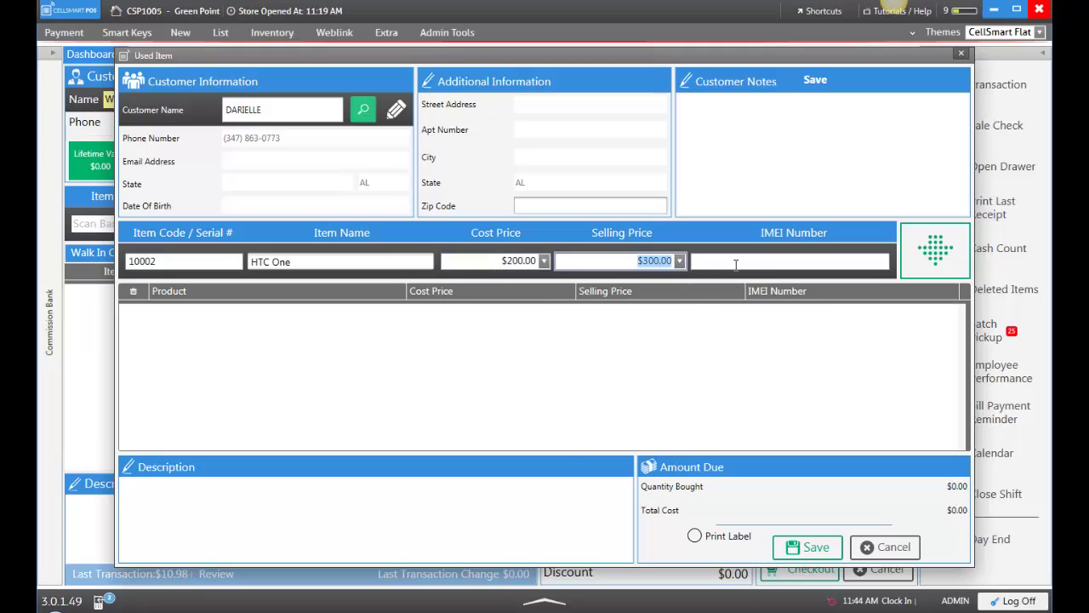
- Enter and copy the phone's IMEI, then add the HTC One to the purchase
{"action": "left_click", "coordinate": [733, 265]}
{"action": "type", "text": "765635375876563"}
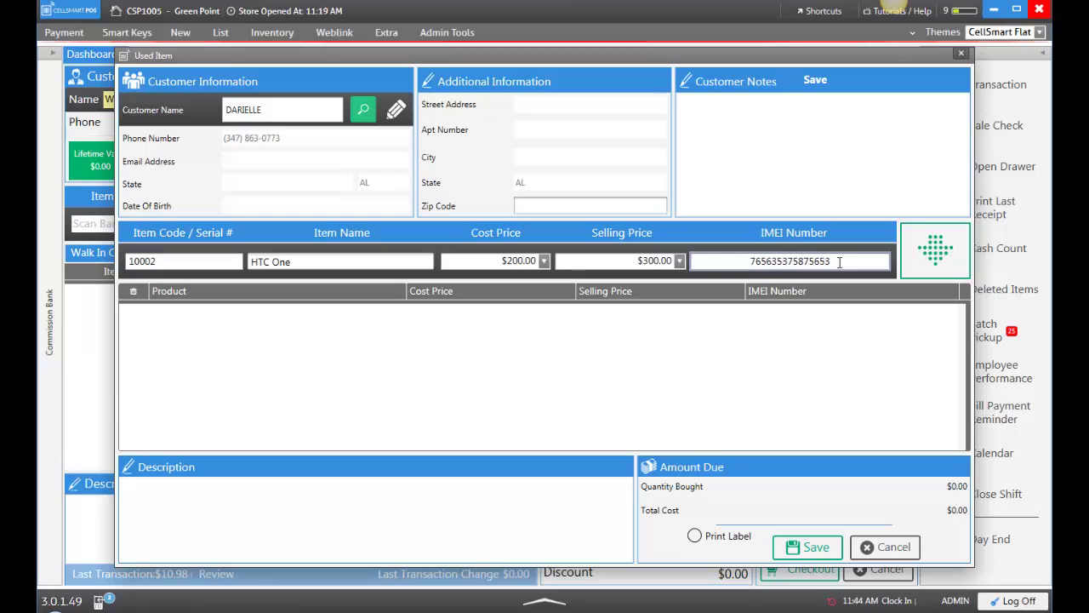
{"action": "left_click_drag", "start_coordinate": [839, 262], "coordinate": [750, 262]}
{"action": "right_click", "coordinate": [763, 264]}
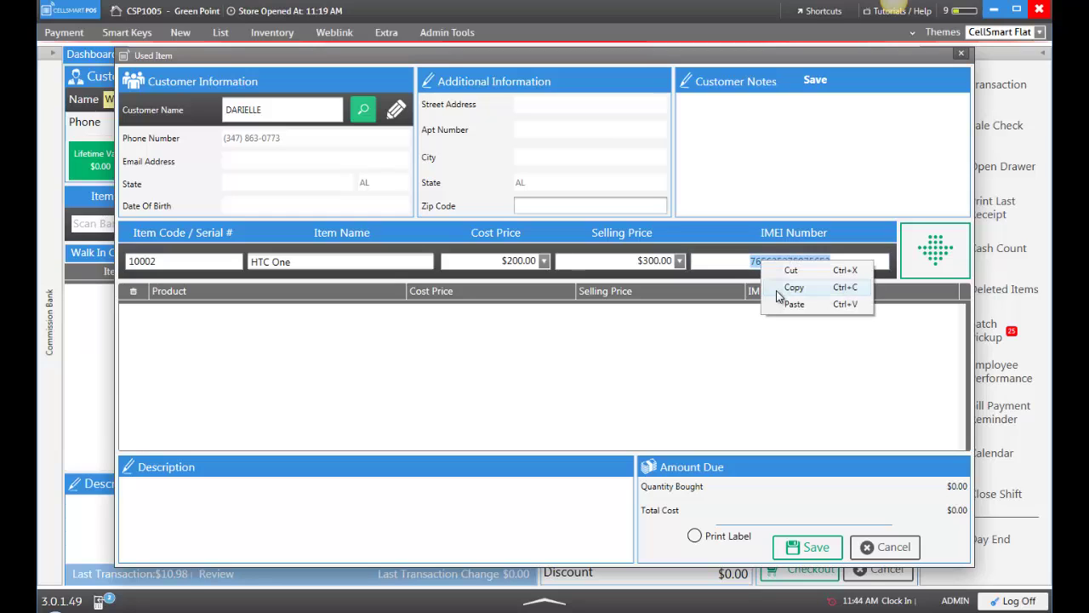
{"action": "left_click", "coordinate": [791, 287]}
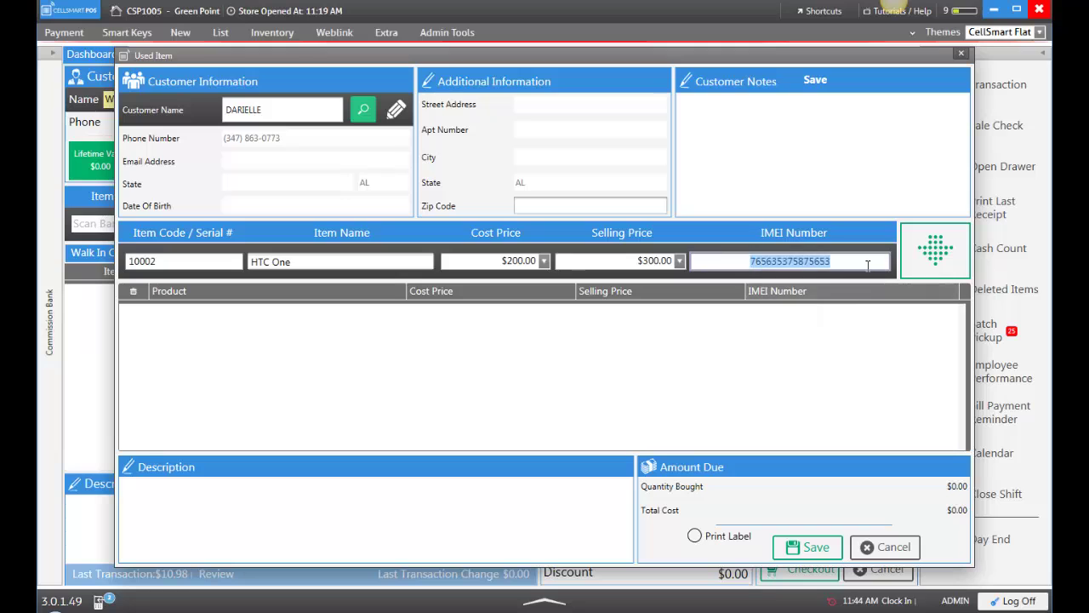
{"action": "left_click", "coordinate": [937, 252]}
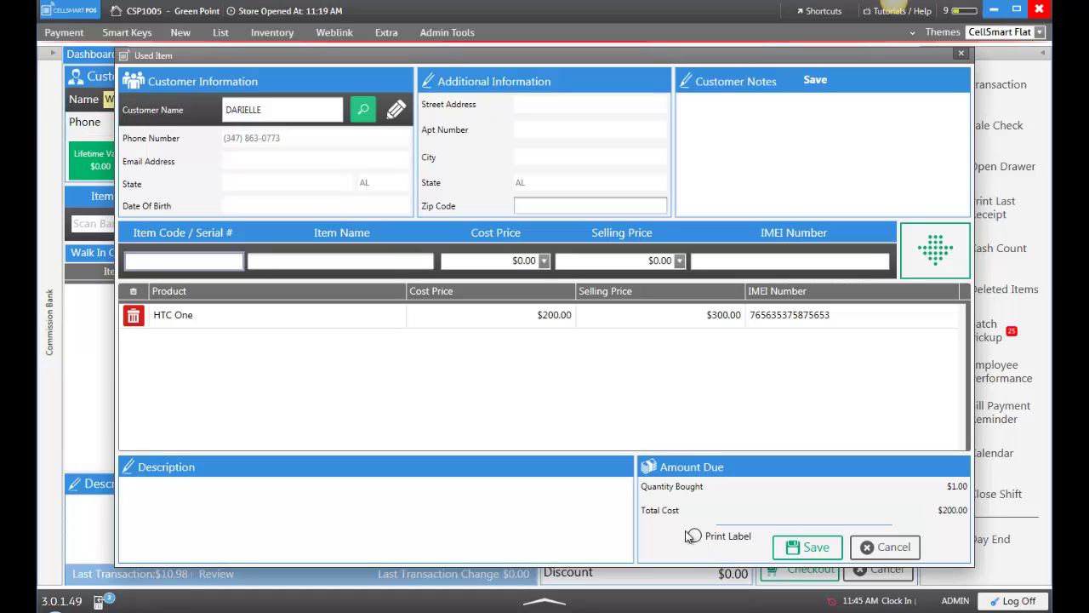
- Save the HTC One used-item purchase and confirm the $200.00 payment out
{"action": "left_click", "coordinate": [794, 549]}
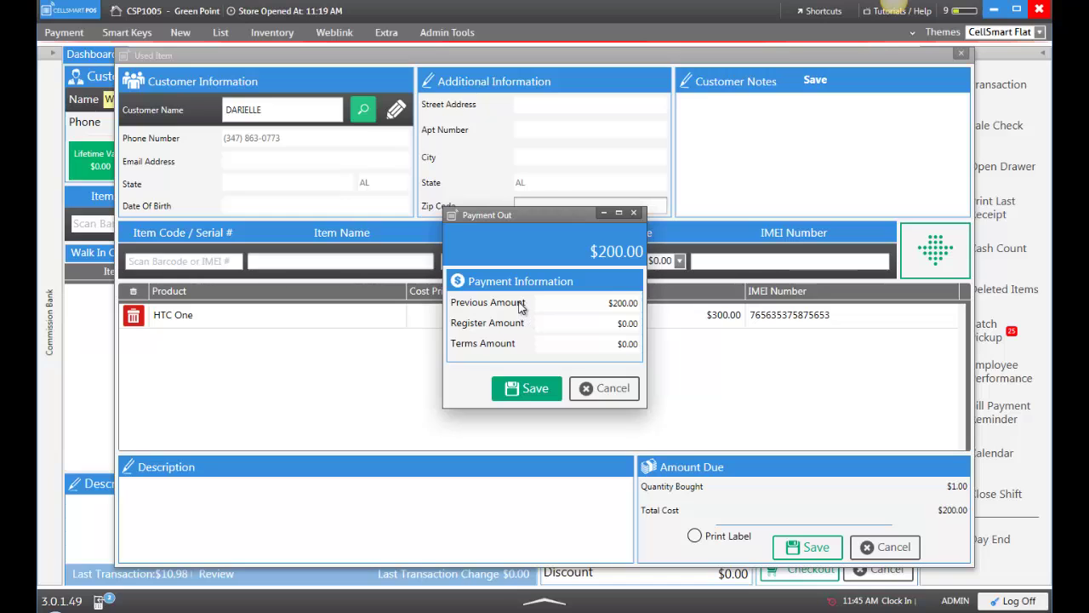
{"action": "left_click", "coordinate": [529, 385]}
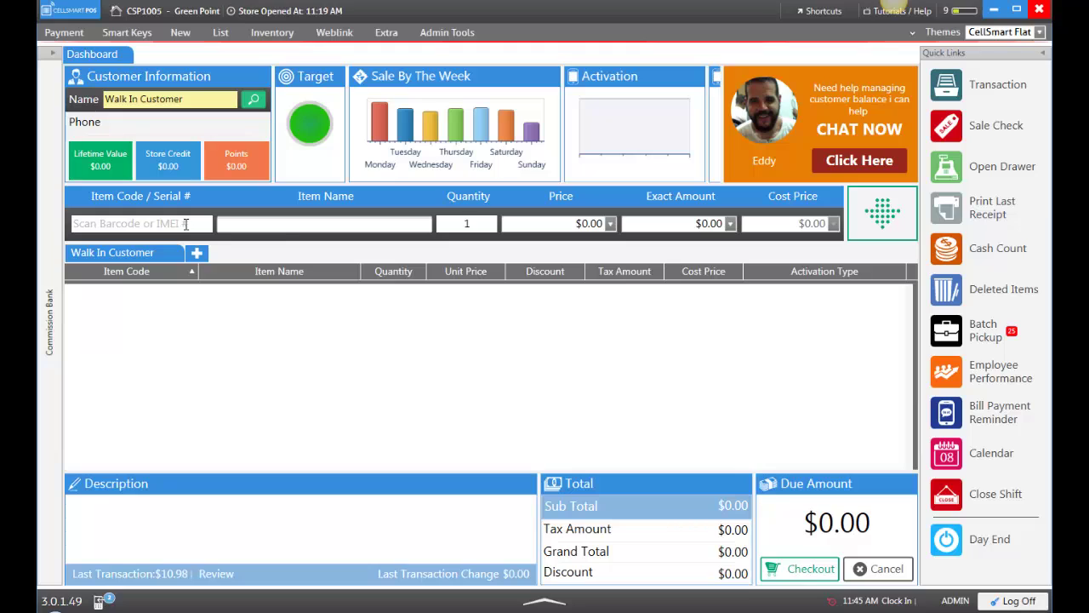
- Open the Used Item List, sort it by date newest first, and select the HTC One (UU145) record
{"action": "left_click", "coordinate": [185, 224]}
{"action": "left_click", "coordinate": [223, 34]}
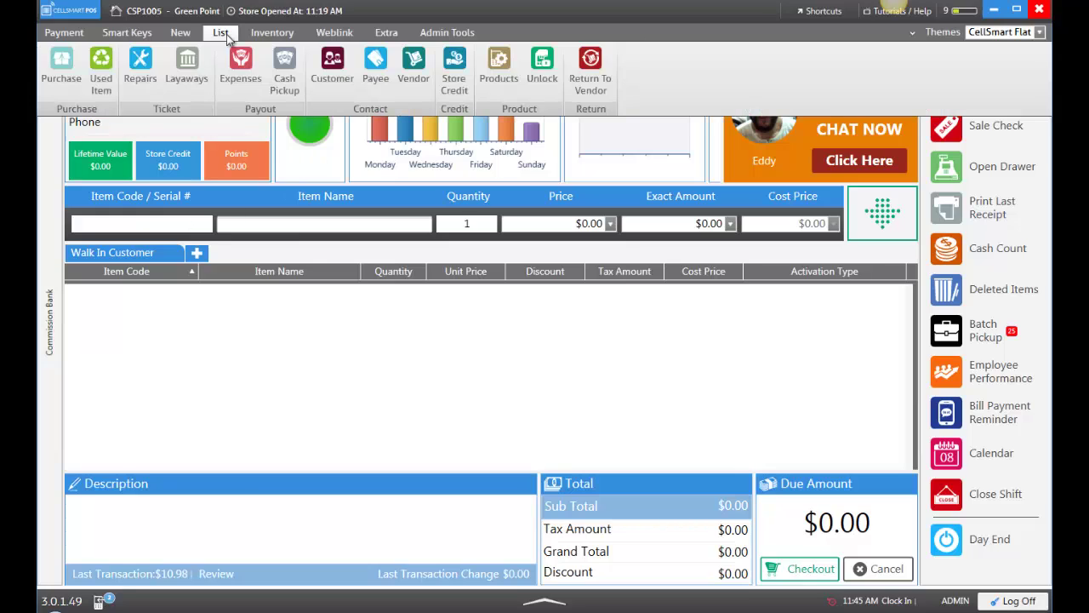
{"action": "left_click", "coordinate": [101, 73]}
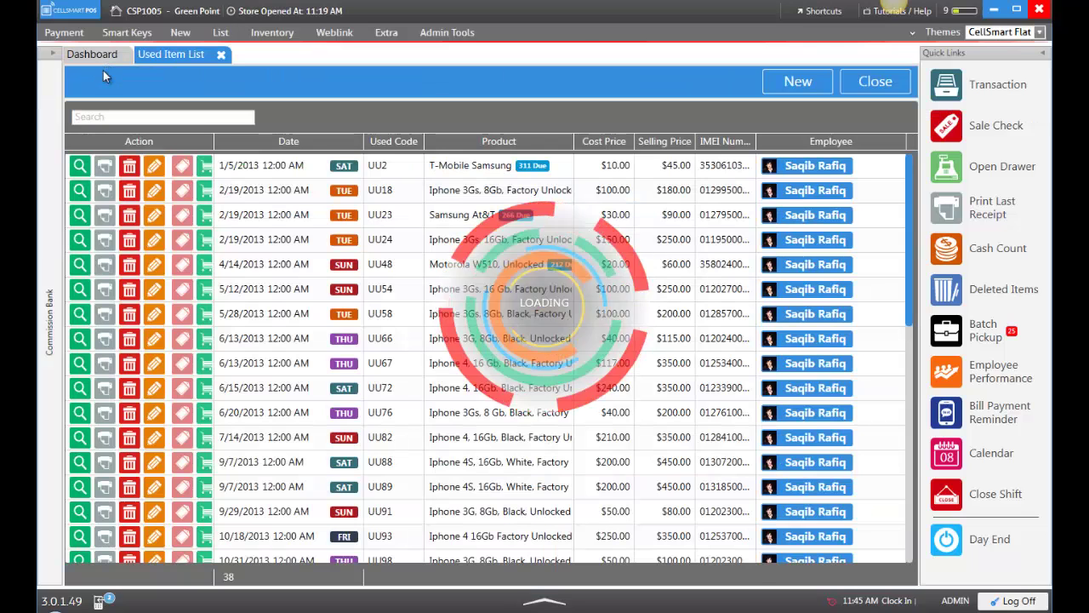
{"action": "left_click", "coordinate": [292, 141]}
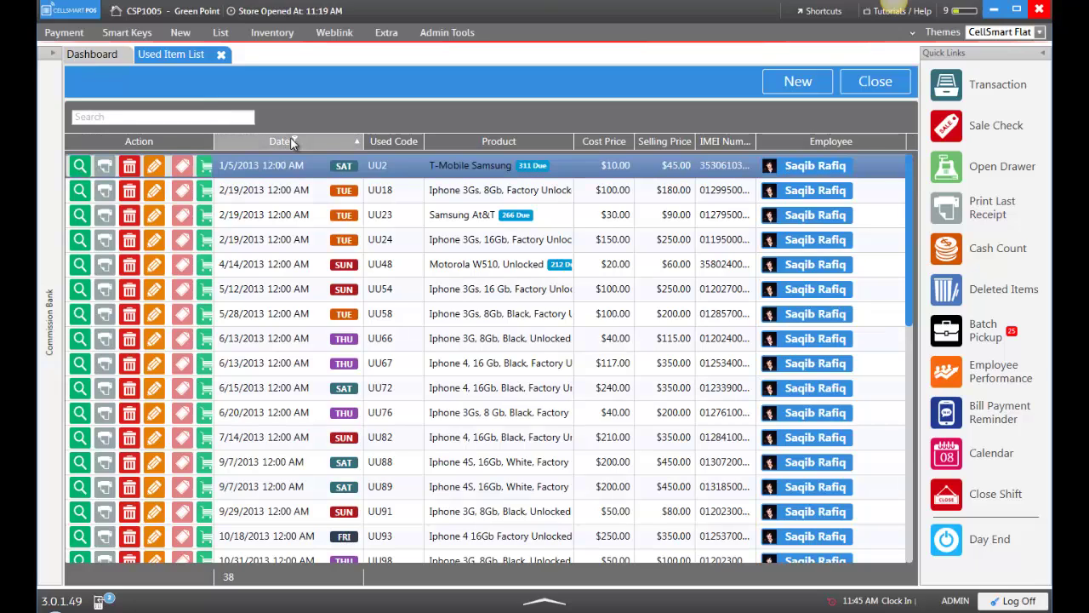
{"action": "left_click", "coordinate": [356, 138]}
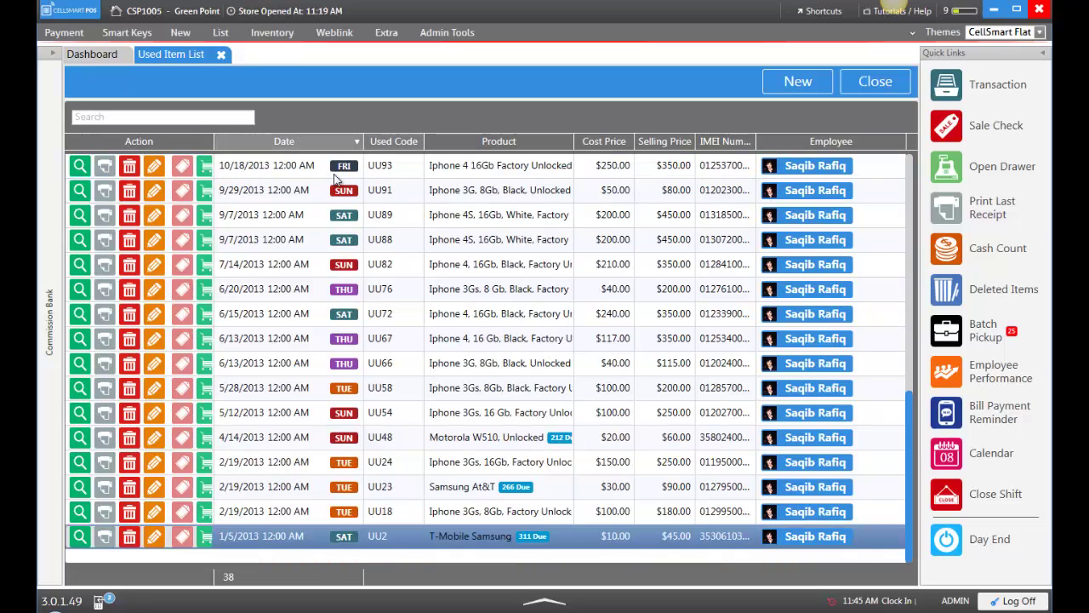
{"action": "scroll", "coordinate": [776, 331], "scroll_direction": "up", "scroll_amount": 3}
{"action": "scroll", "coordinate": [776, 332], "scroll_direction": "up", "scroll_amount": 3}
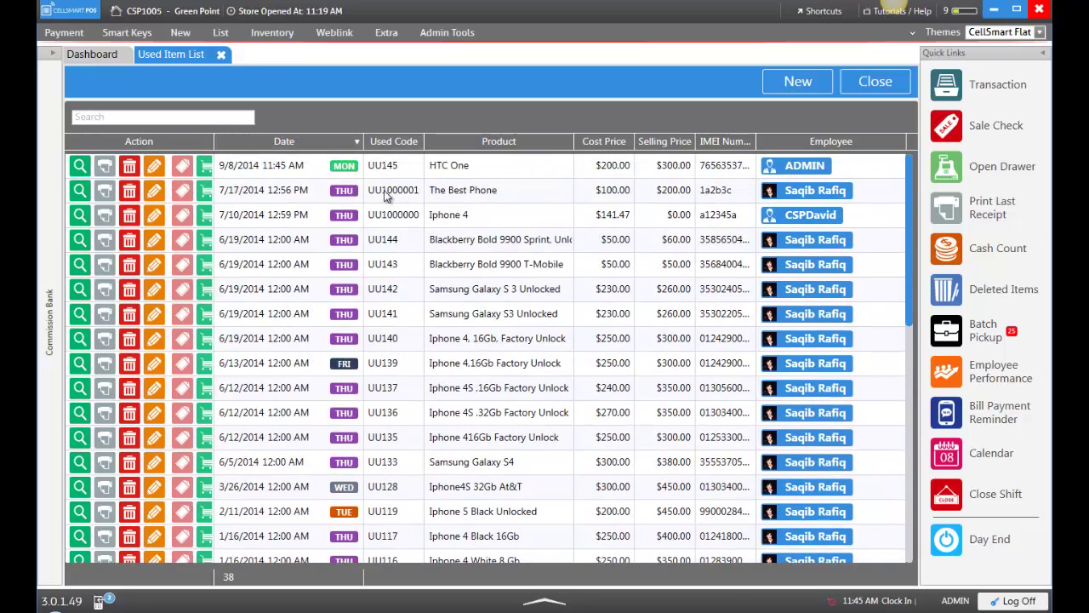
{"action": "left_click", "coordinate": [353, 167]}
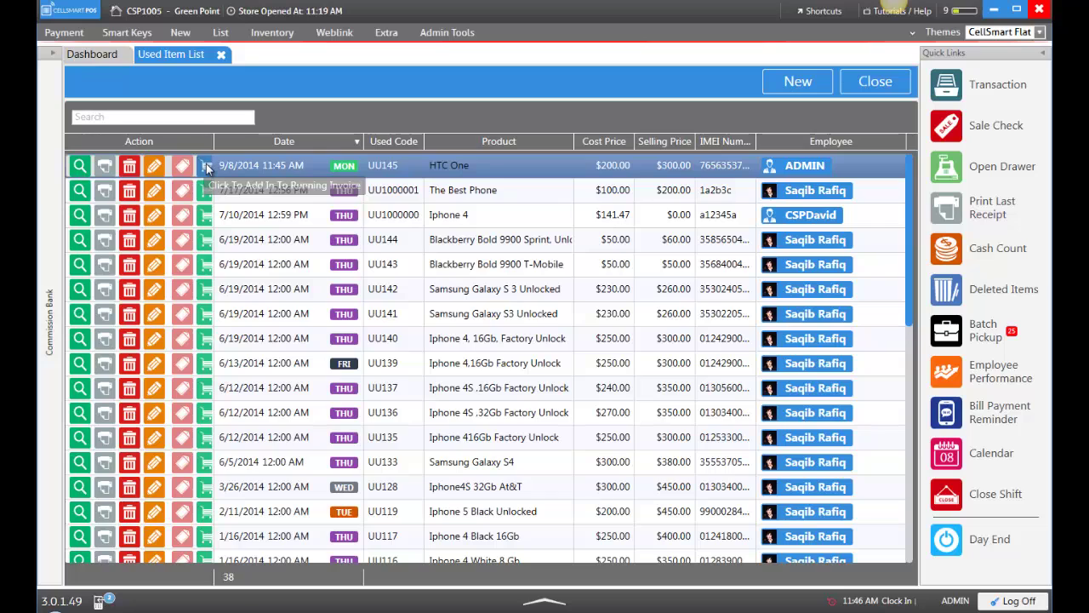
- Add the HTC One at $300.00 to the Walk In Customer invoice, review checkout, and close it unpaid
{"action": "left_click", "coordinate": [207, 167]}
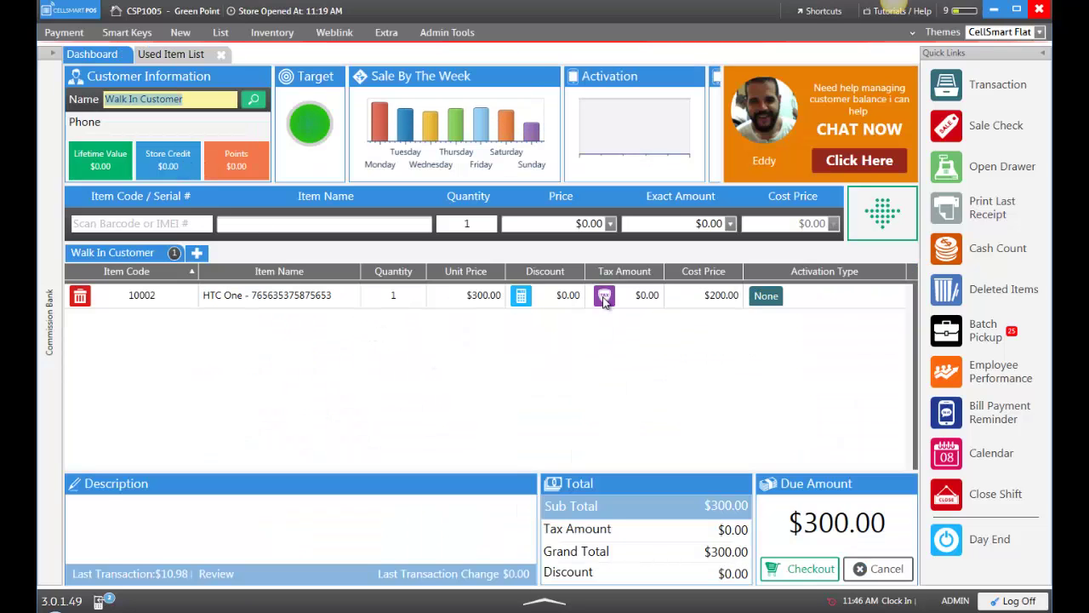
{"action": "left_click", "coordinate": [804, 570]}
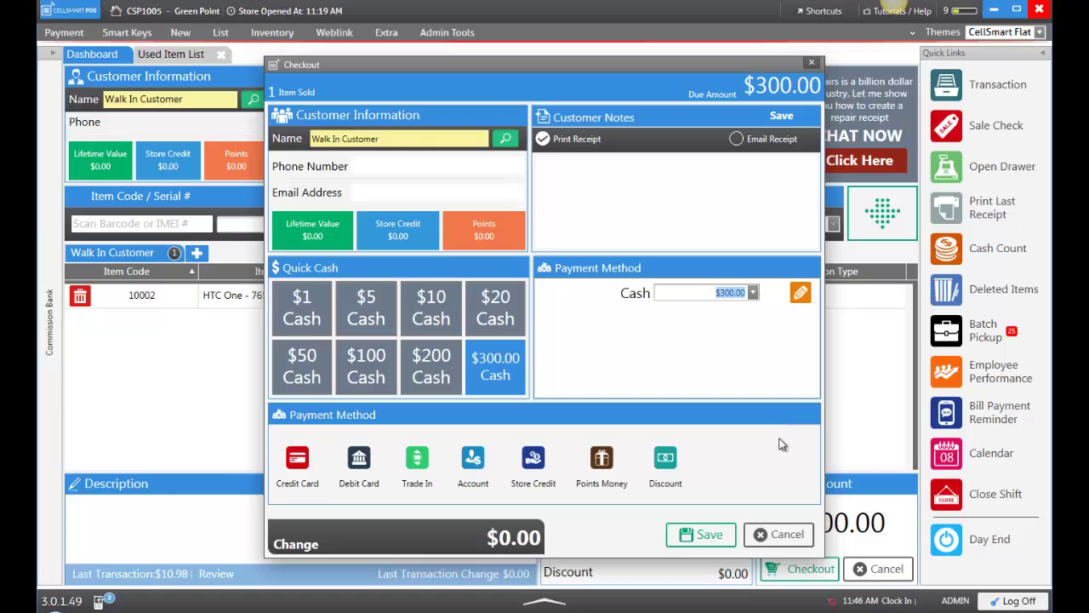
{"action": "left_click", "coordinate": [781, 534]}
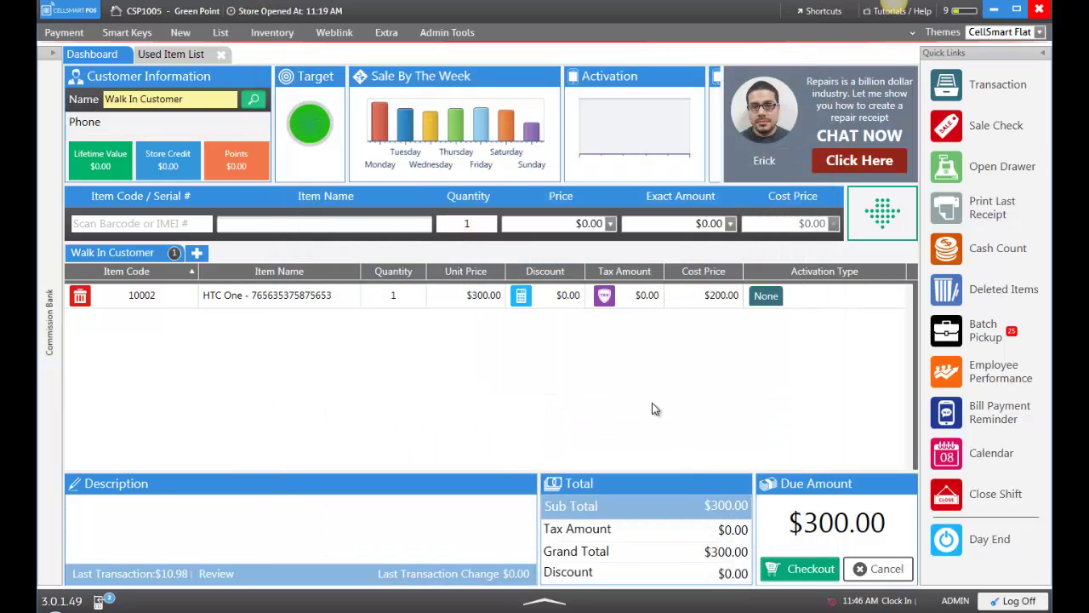